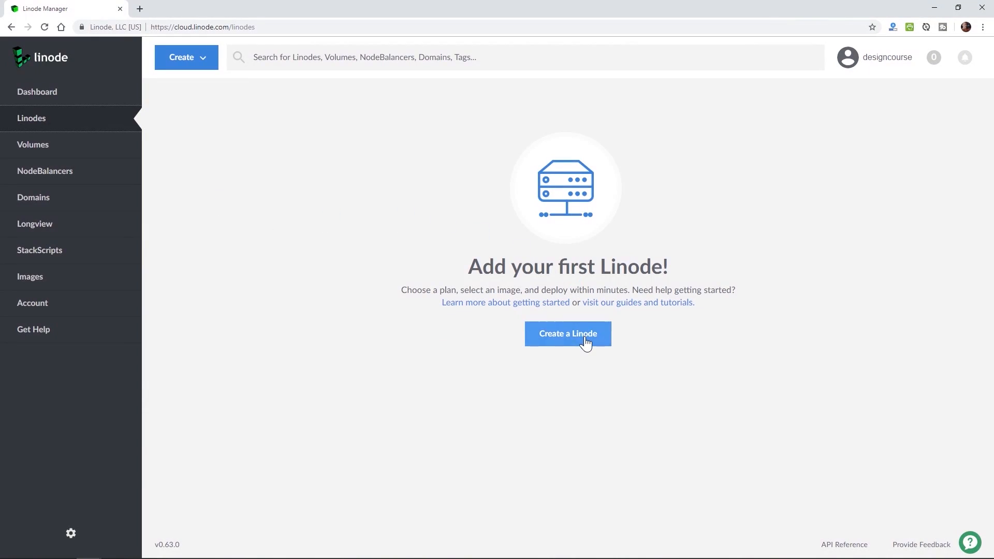
Start creating a new Linode and choose the MERN app from the One-Click marketplace.
click(586, 334)
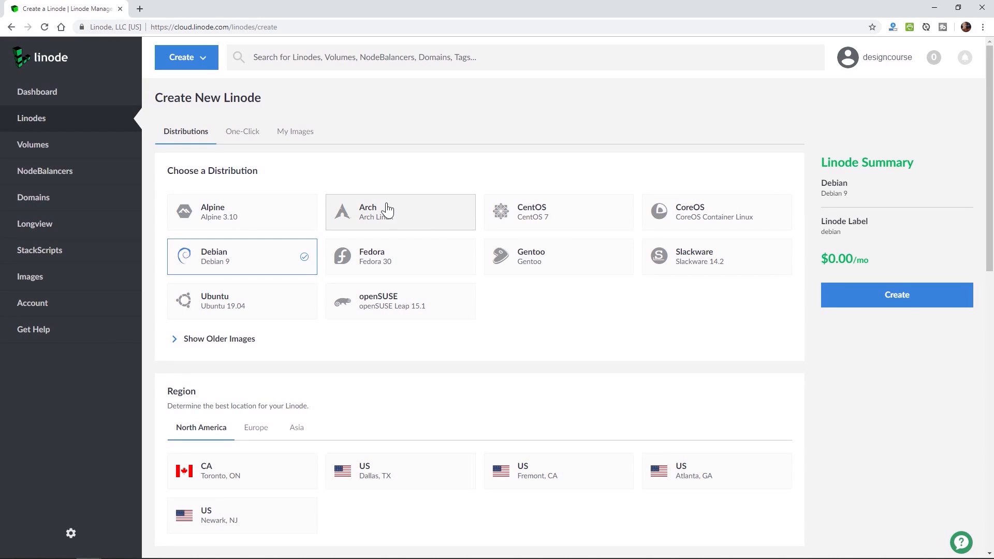
click(379, 260)
click(535, 259)
click(249, 134)
click(249, 280)
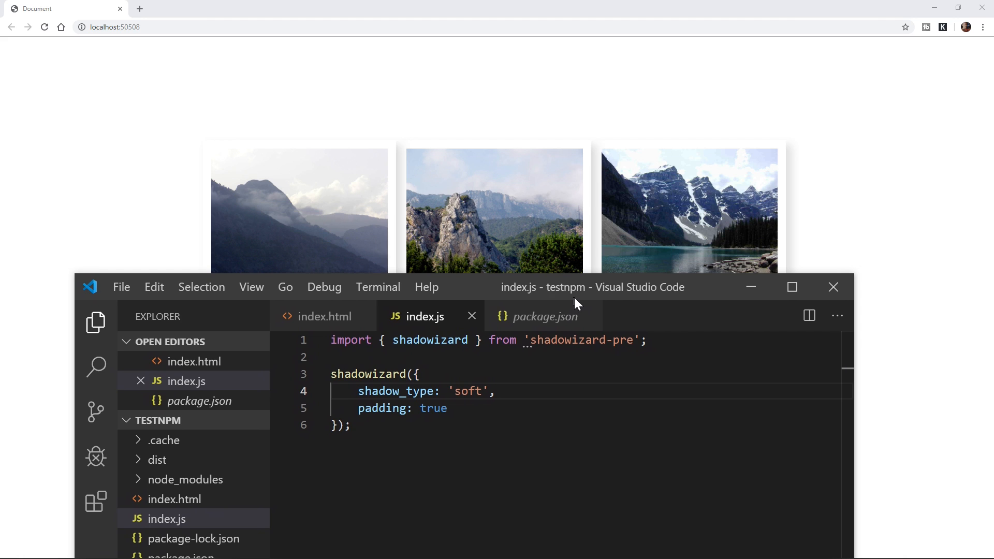
Review the shadowizard import and its options object in index.js, moving the editor to reveal the photos.
drag(429, 439, 337, 333)
click(645, 376)
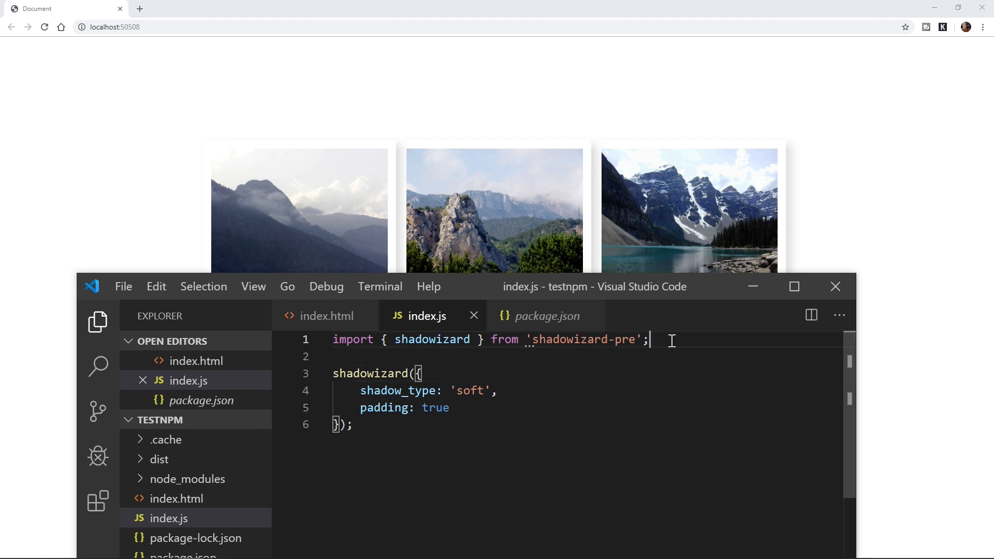
drag(673, 339, 334, 321)
click(421, 434)
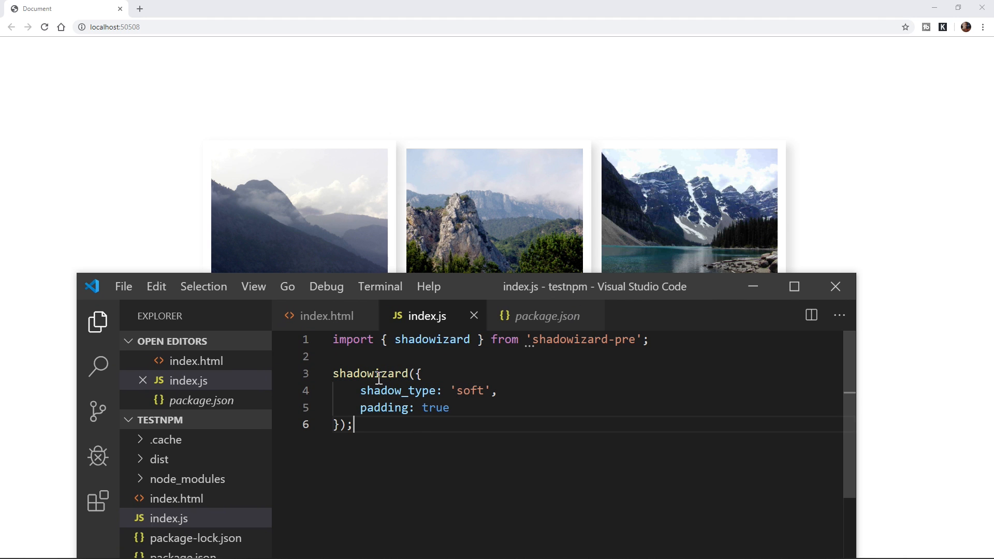
double_click(411, 373)
click(416, 374)
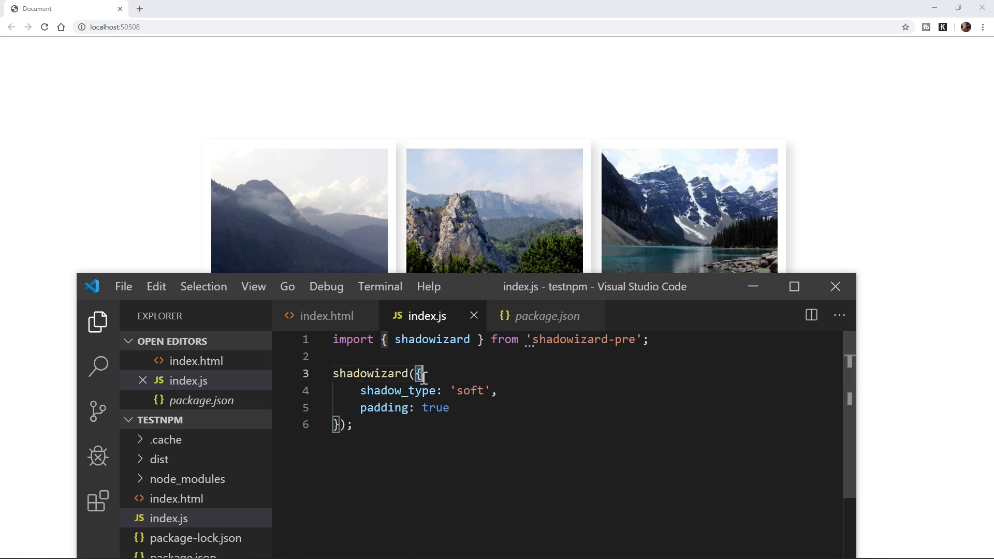
drag(416, 374, 342, 424)
click(342, 424)
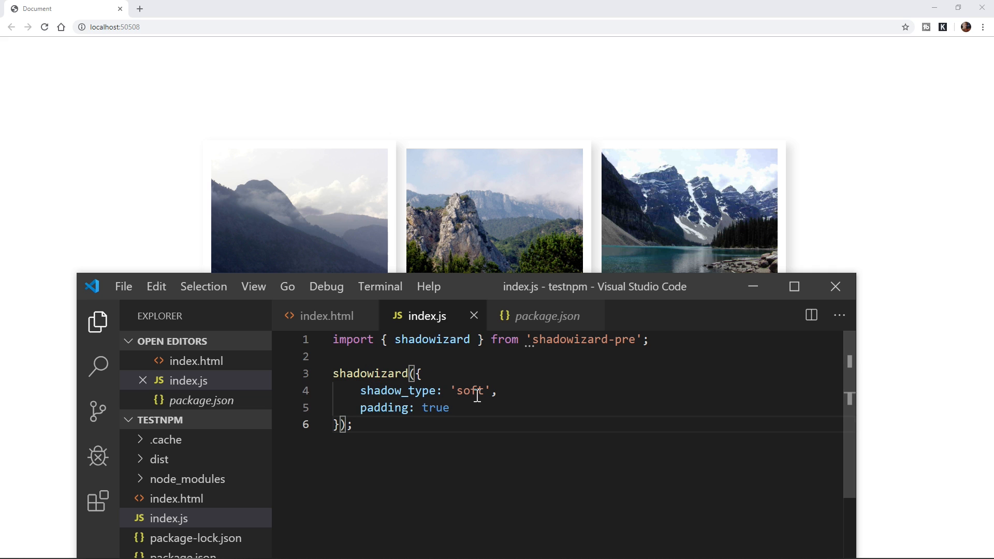
double_click(477, 393)
drag(497, 292, 453, 357)
Set padding to false, trying shadow_type 'hard' then restoring 'soft', saving after each change.
double_click(429, 458)
text(hard)
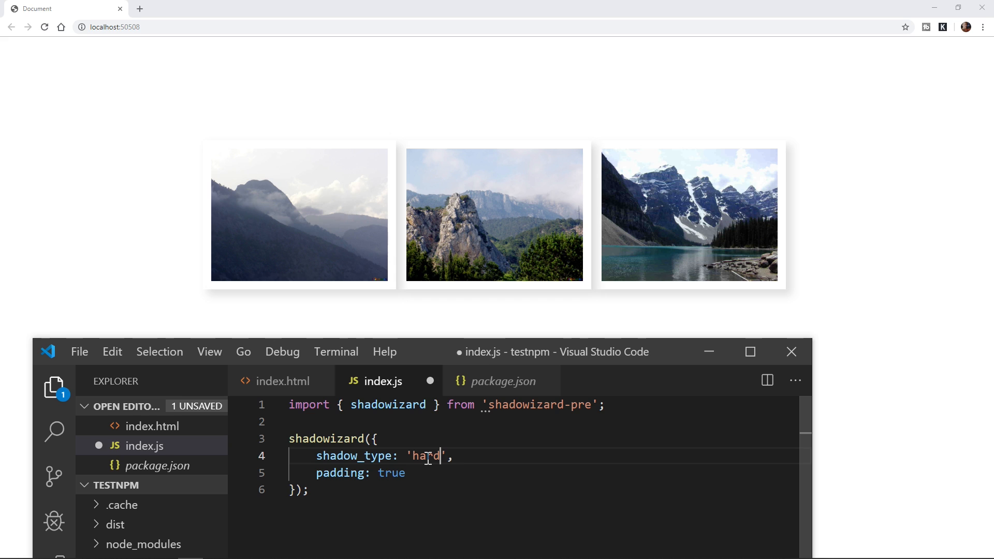
key(ctrl+s)
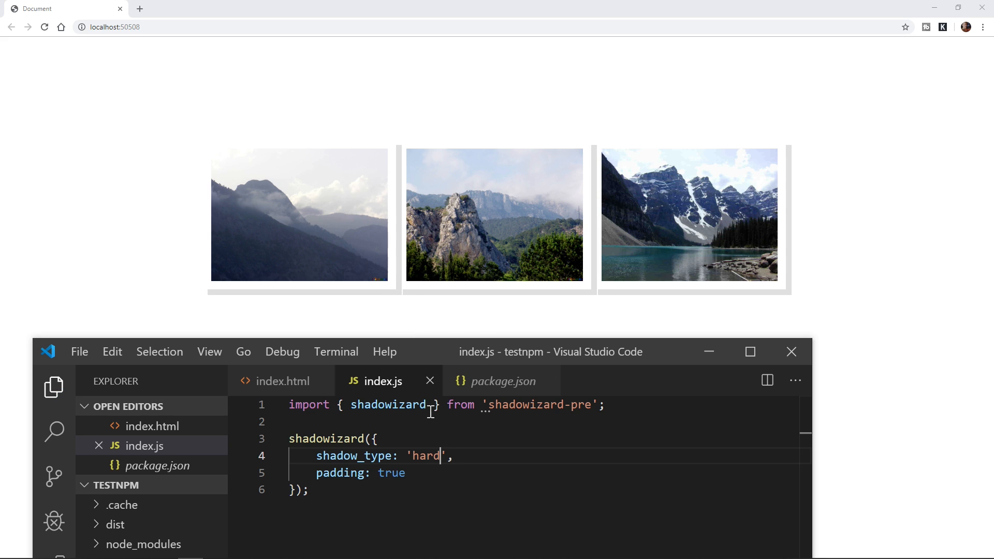
double_click(391, 473)
text(false)
key(ctrl+s)
double_click(436, 456)
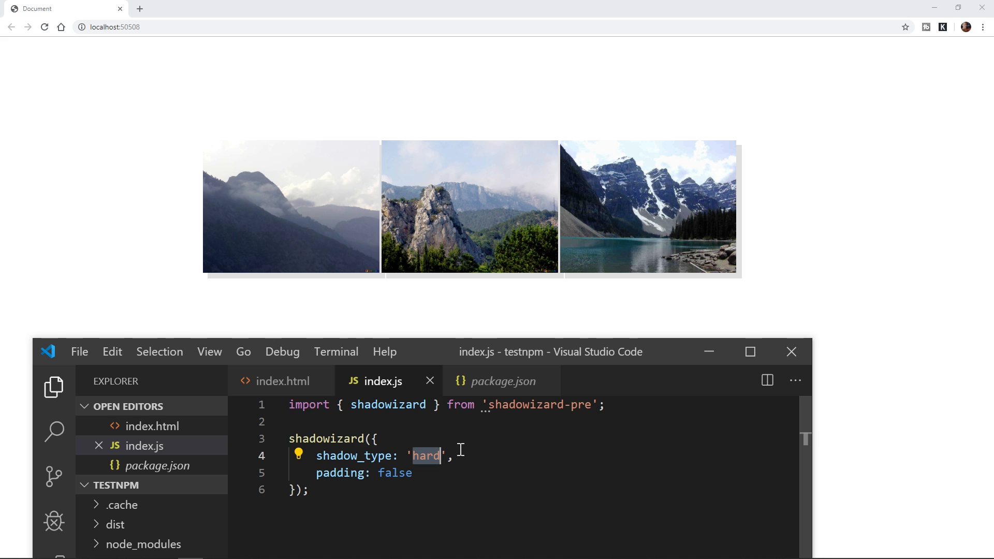
text(soft)
key(ctrl+s)
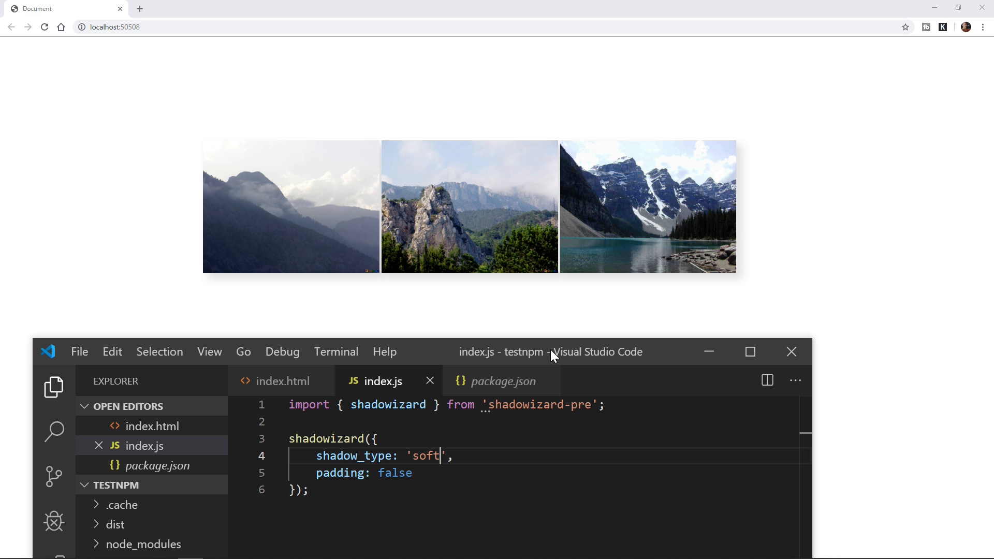
drag(614, 352, 636, 324)
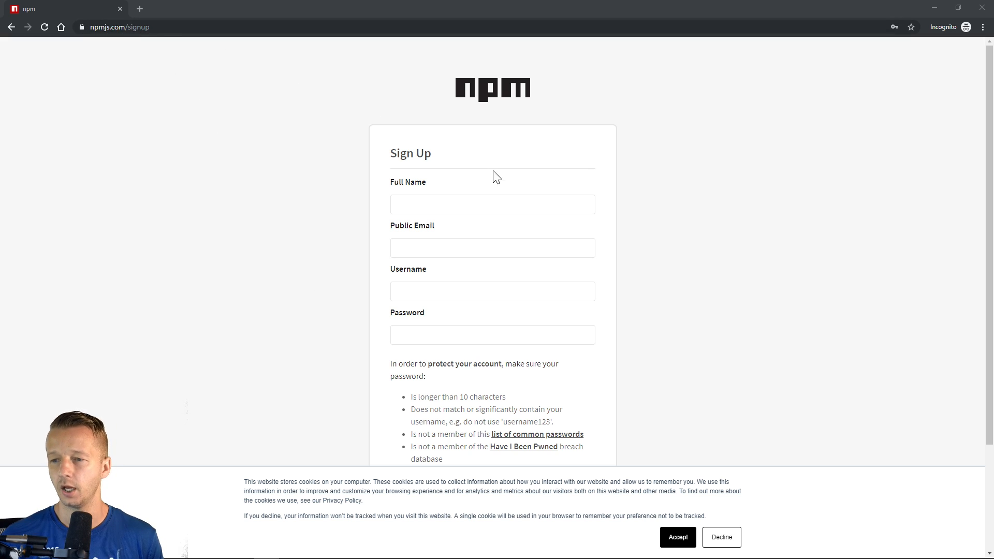
click(487, 209)
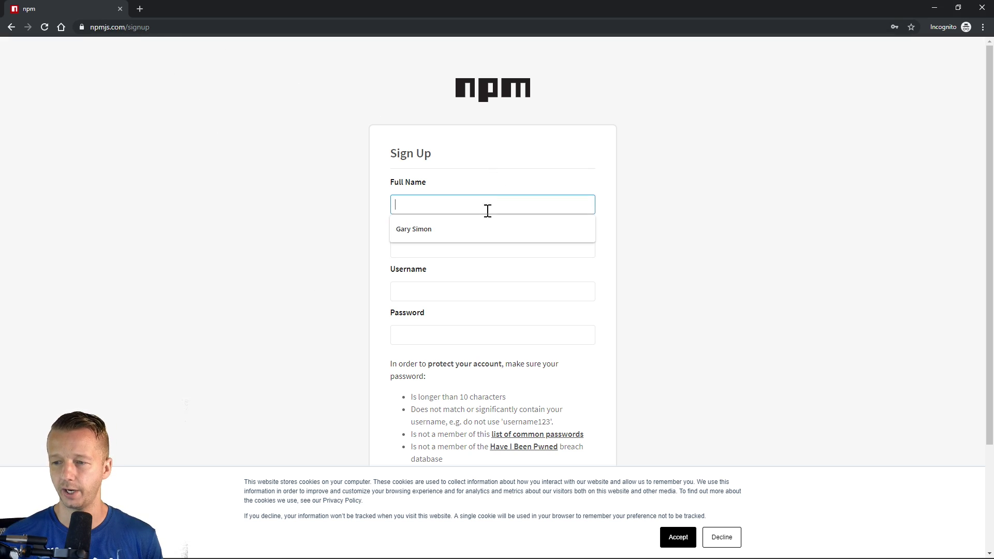
click(466, 250)
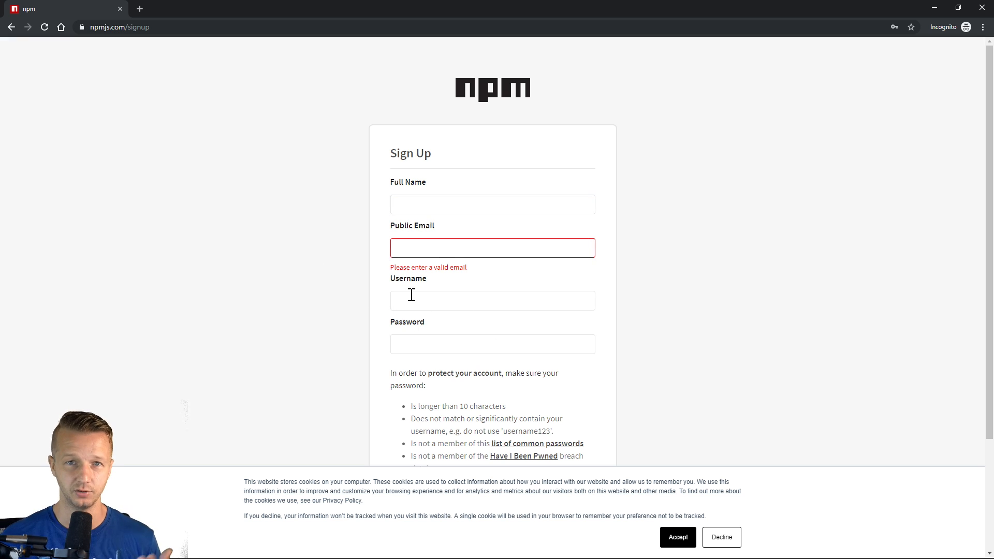
scroll(286, 300, down, 3)
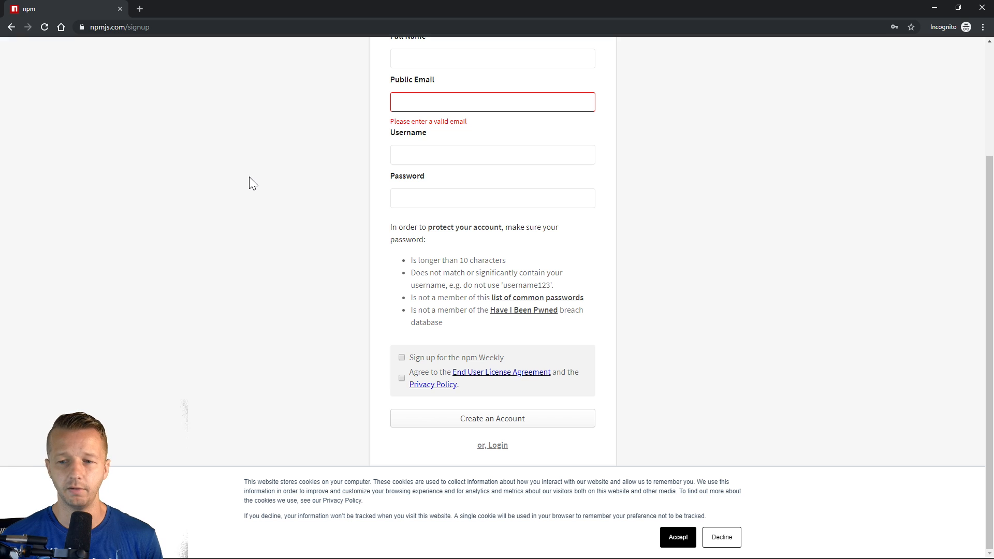
click(434, 556)
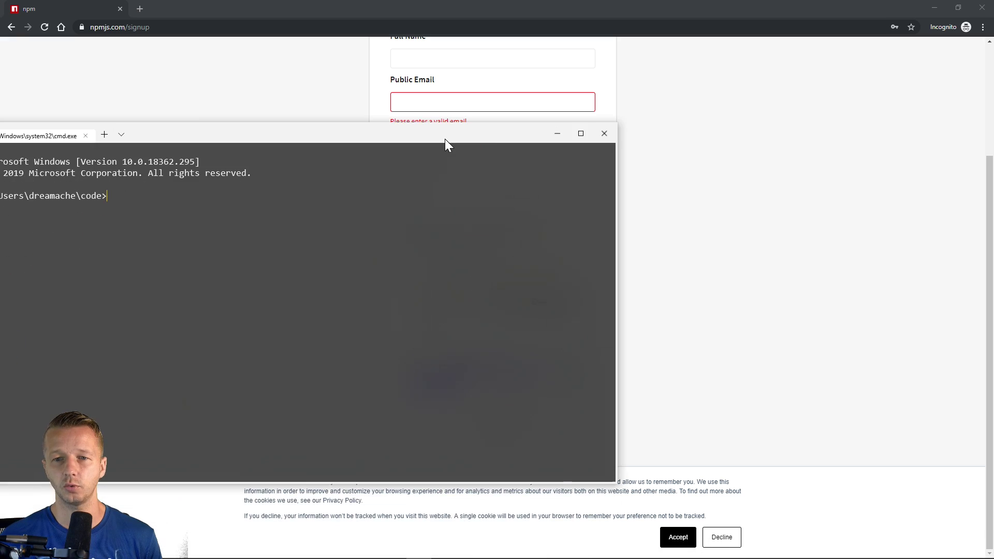
Maximise Command Prompt, run npm adduser, submit blank usernames and cancel with Ctrl+C.
drag(446, 139, 690, 117)
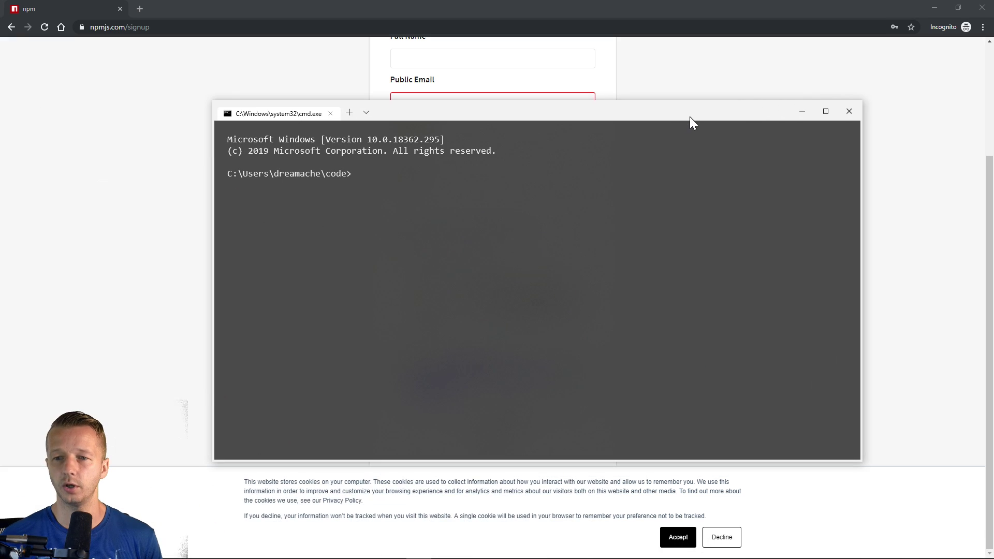
double_click(521, 121)
ctrl+scroll(288, 133, up, 3)
text(npm adduser)
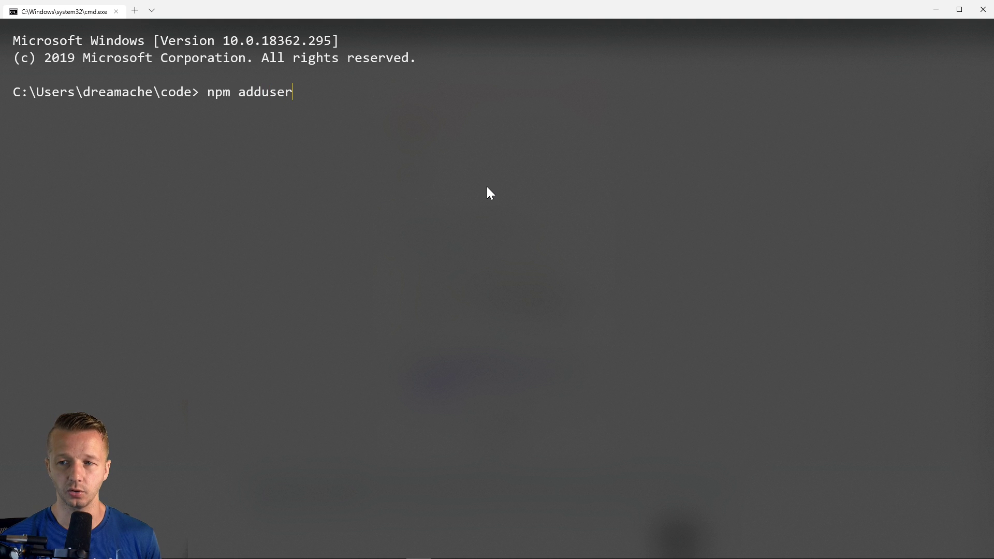
key(Return)
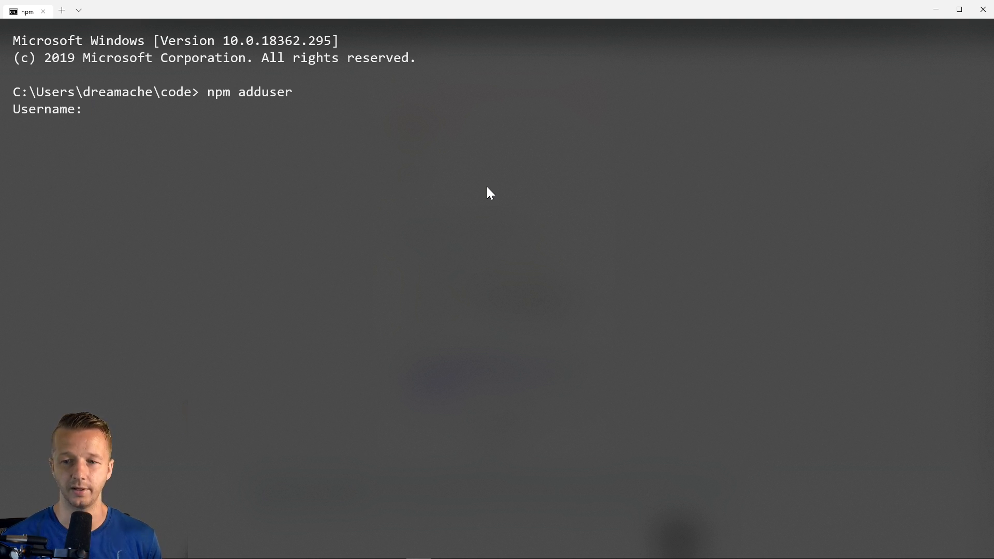
key(Return)
key(Return)
key(Return)
key(Return)
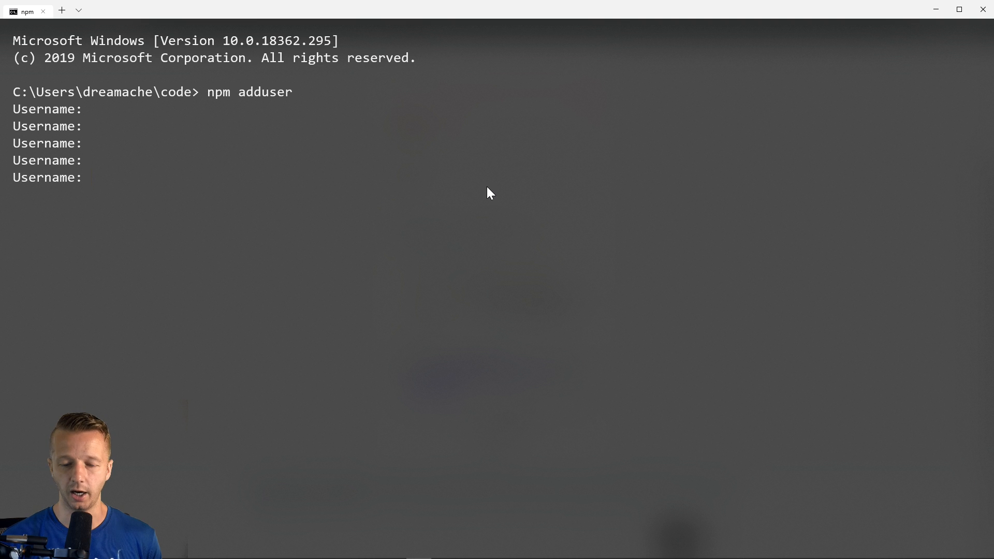
key(ctrl+c)
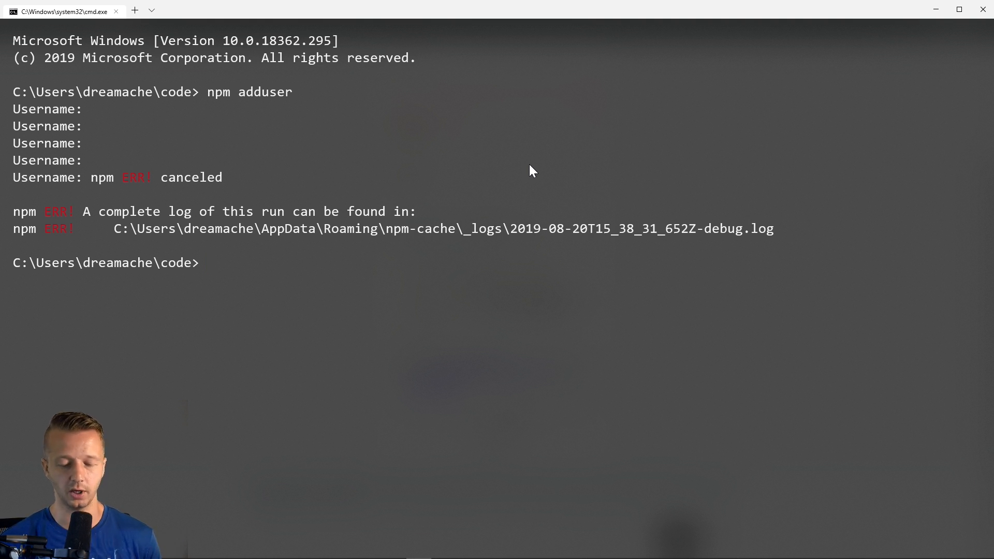
text(mkdir )
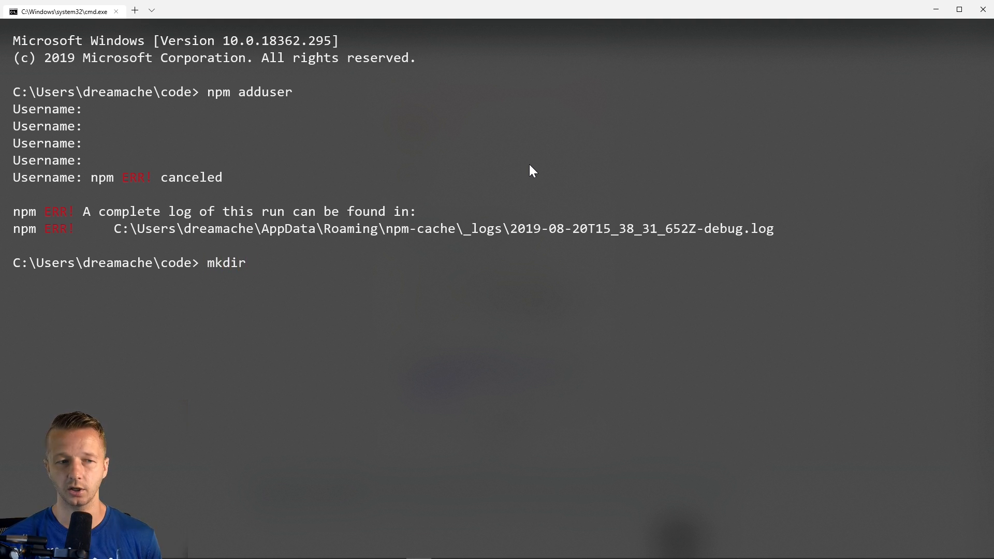
text(shadowizard)
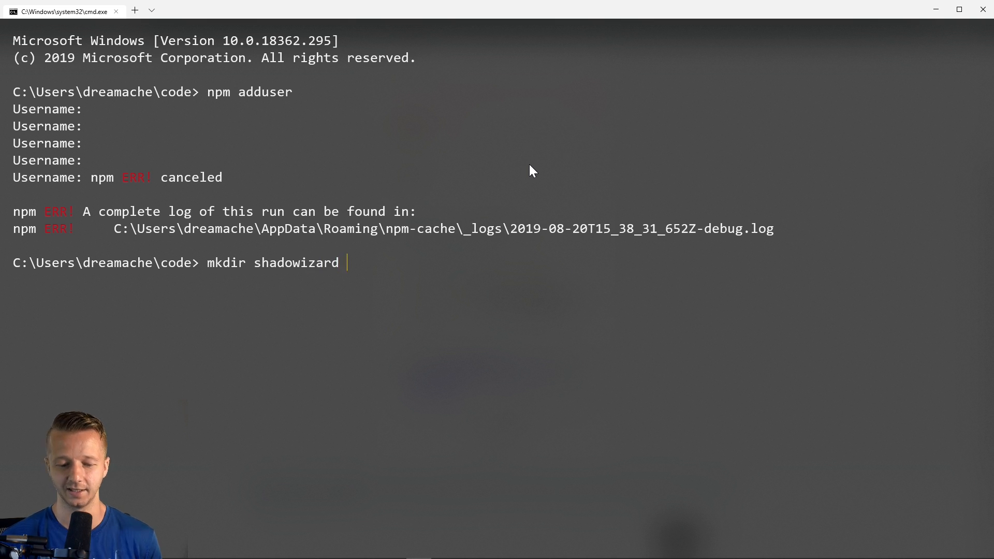
text( && cd shadowizard)
Run mkdir shadowizard && cd shadowizard, then code . to open the folder in VS Code.
key(Return)
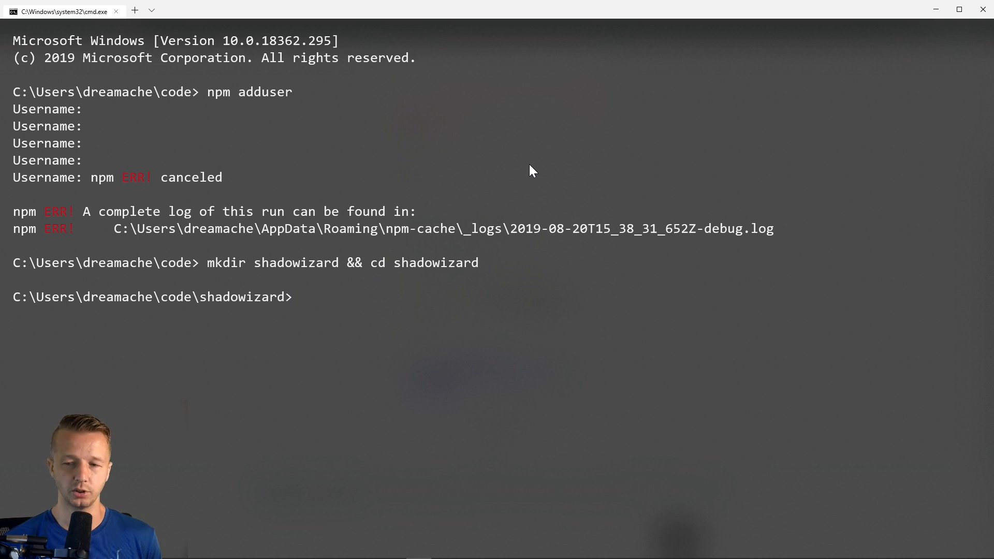
text(code .)
key(Return)
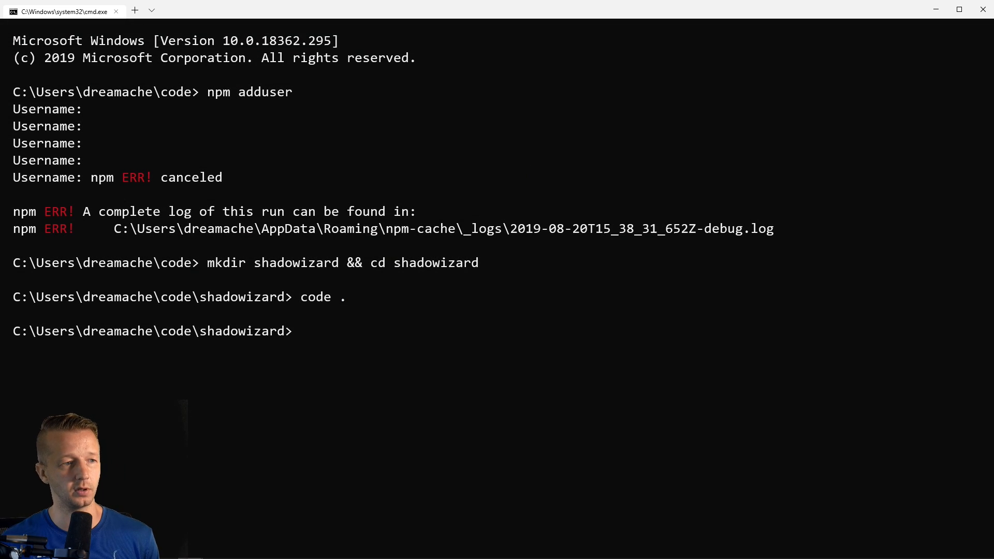
mouse_move(386, 416)
mouse_down()
mouse_move(487, 107)
mouse_move(505, 97)
mouse_up()
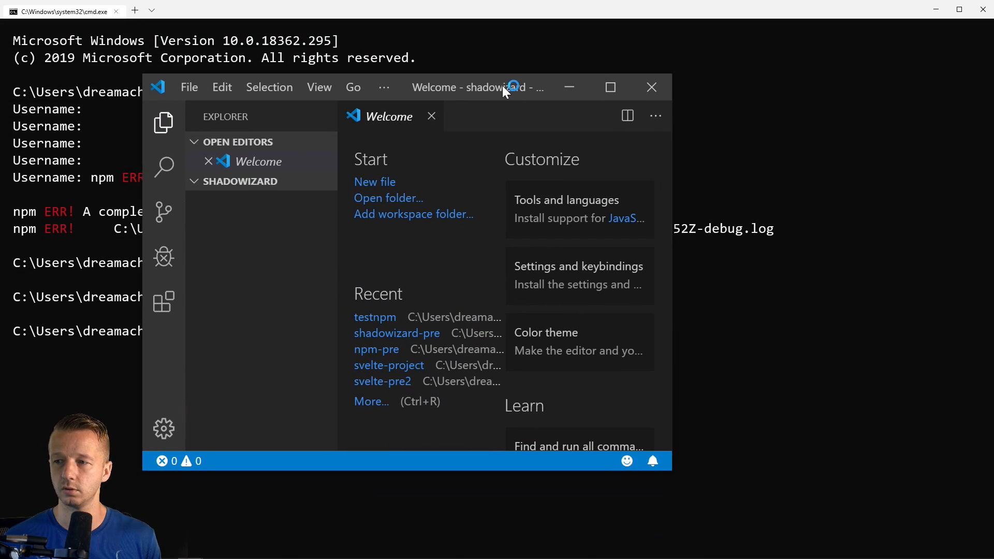
Create index.js in the shadowizard folder and write an empty function shadowizard(options) { }.
double_click(506, 98)
click(106, 107)
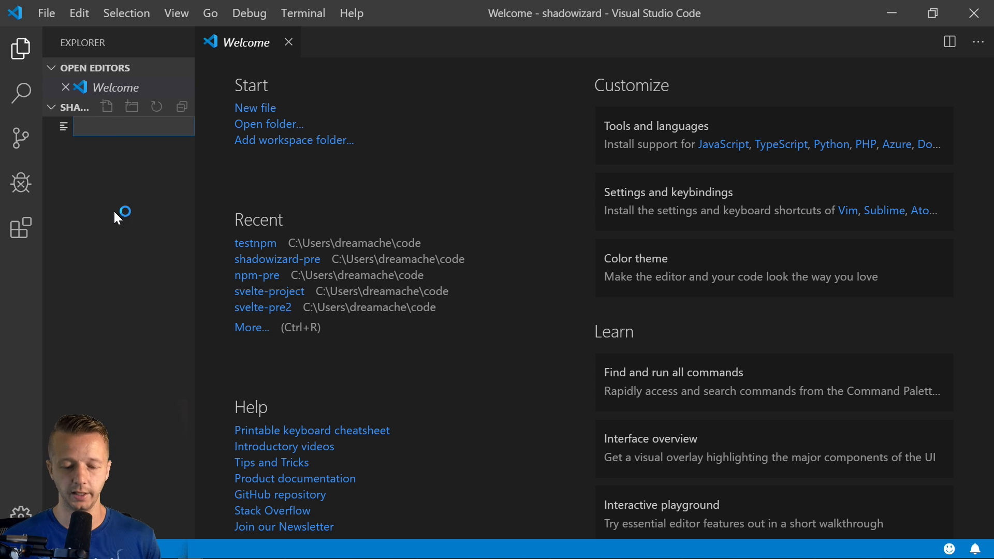
text(index.js)
key(Return)
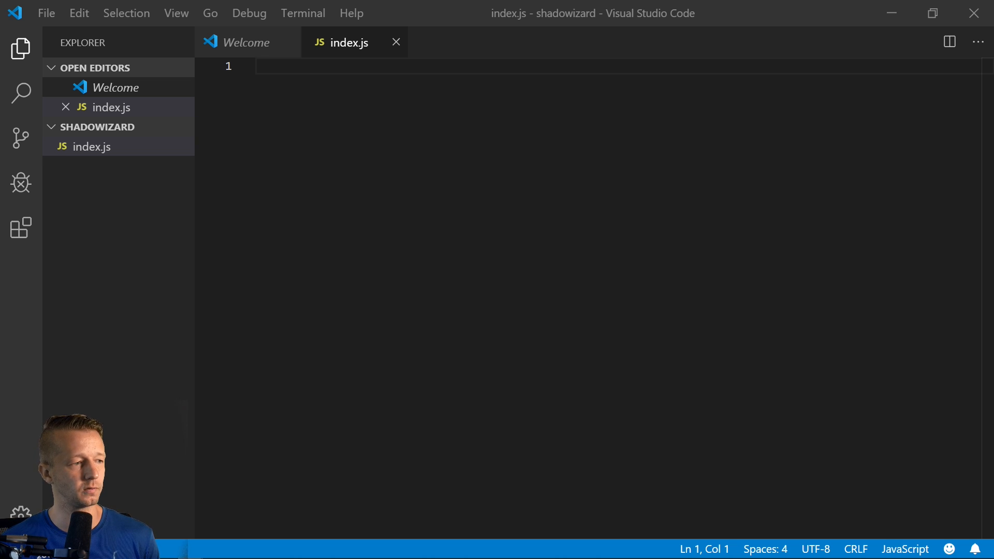
click(342, 159)
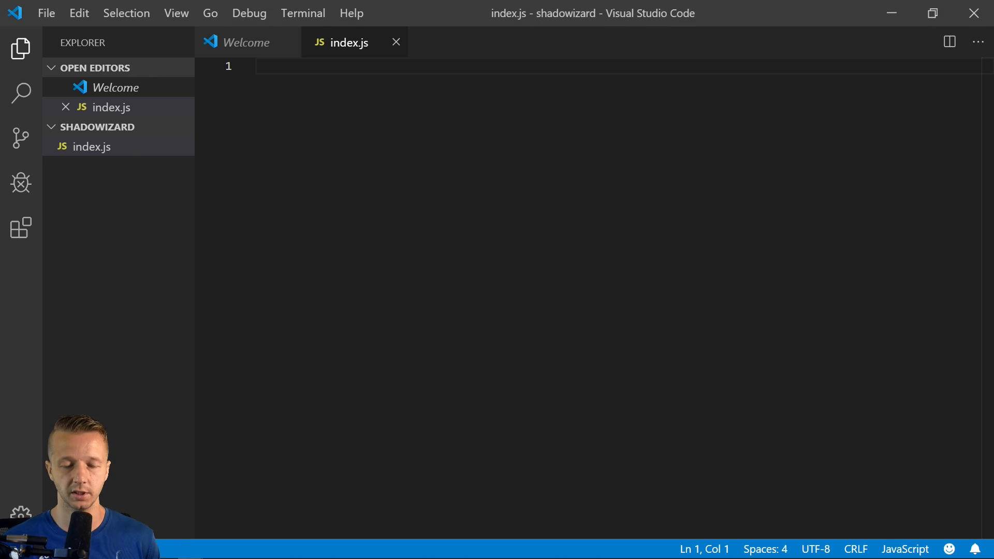
text(function shadowizard()
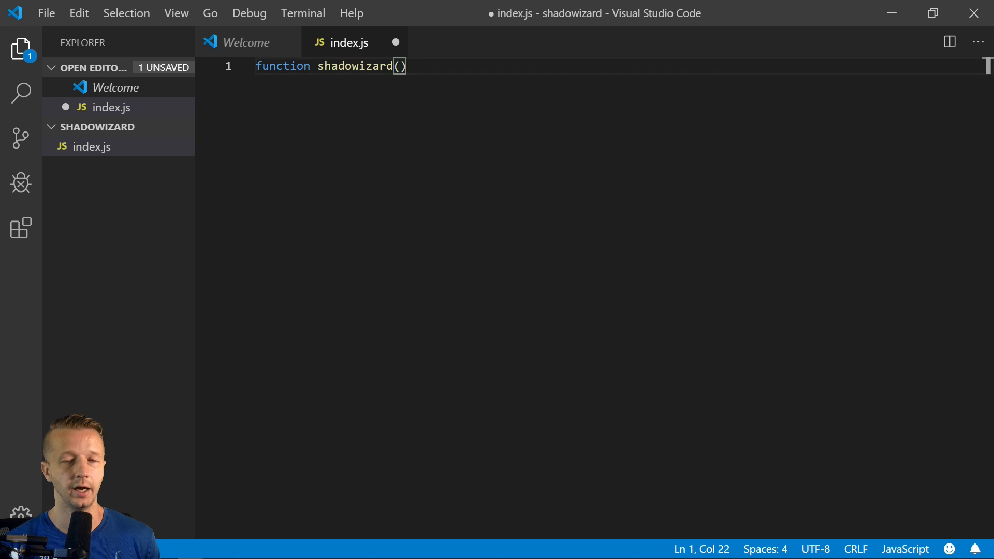
text(options))
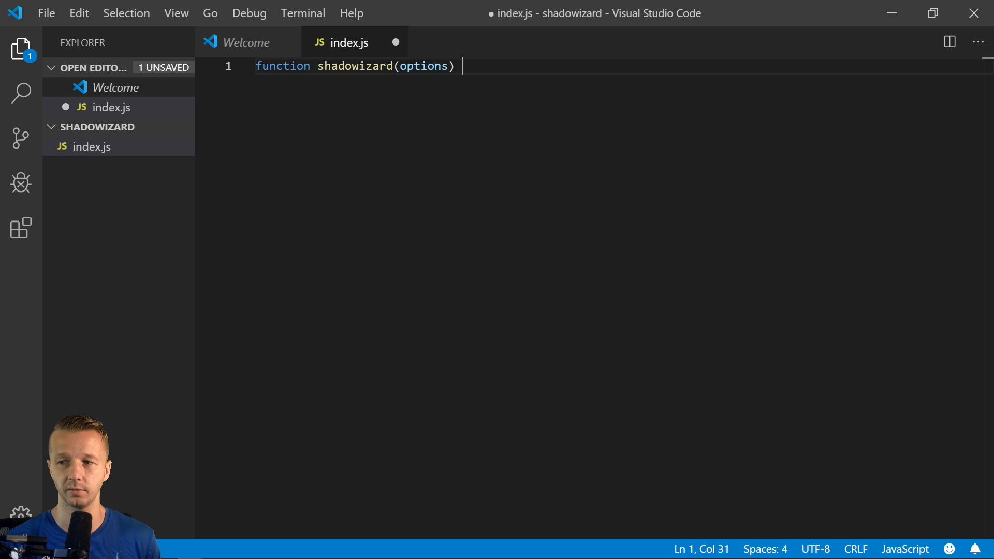
text( {)
key(Return)
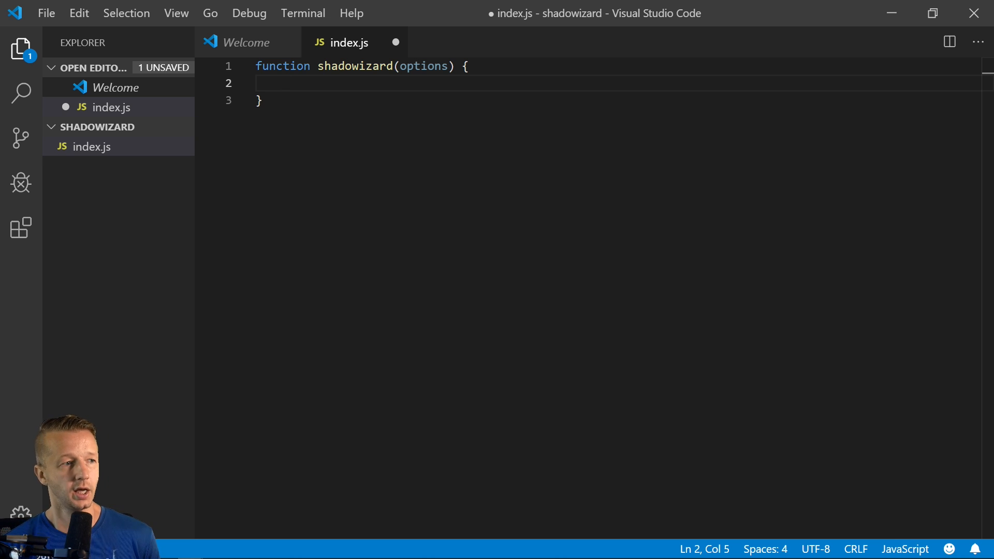
text(let images = doc)
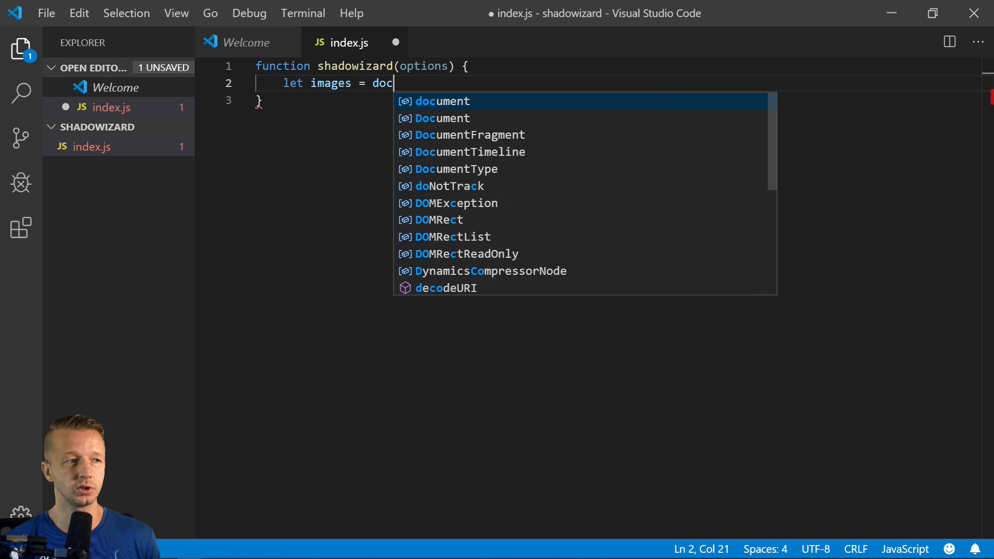
text(ument.querySelectorAll()
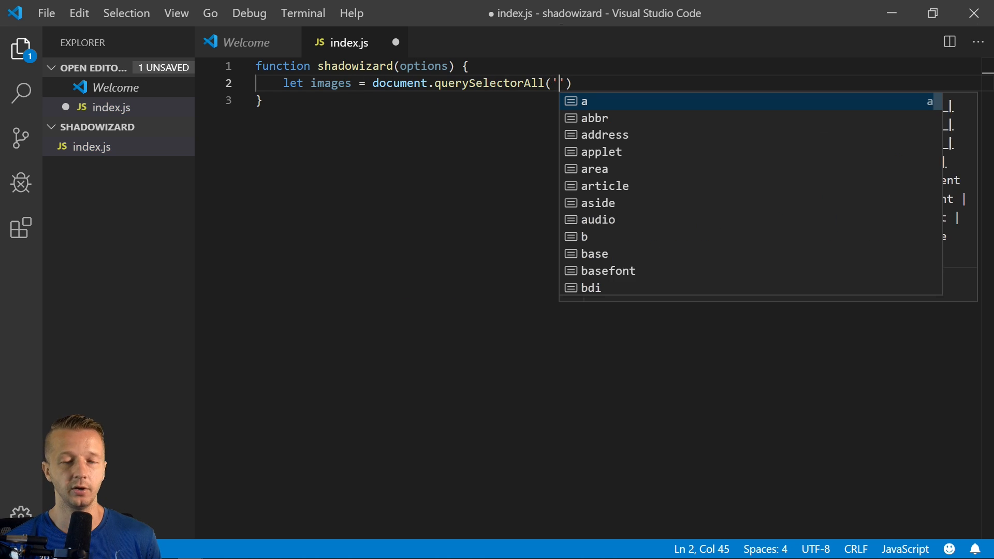
text('.shadowizard');)
Add let images = document.querySelectorAll('.shadowizard'); and begin an if (options. check.
key(Return)
key(Return)
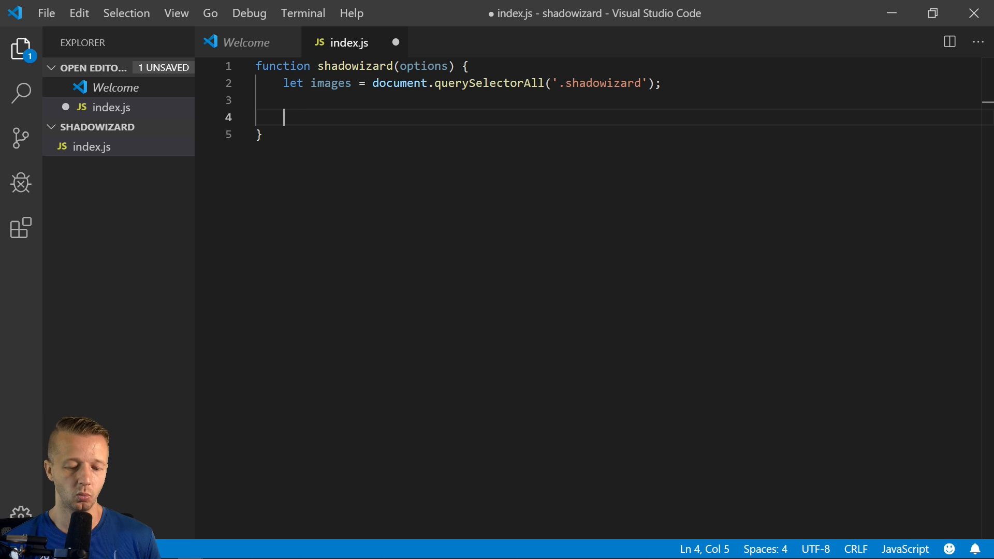
text(if (options.)
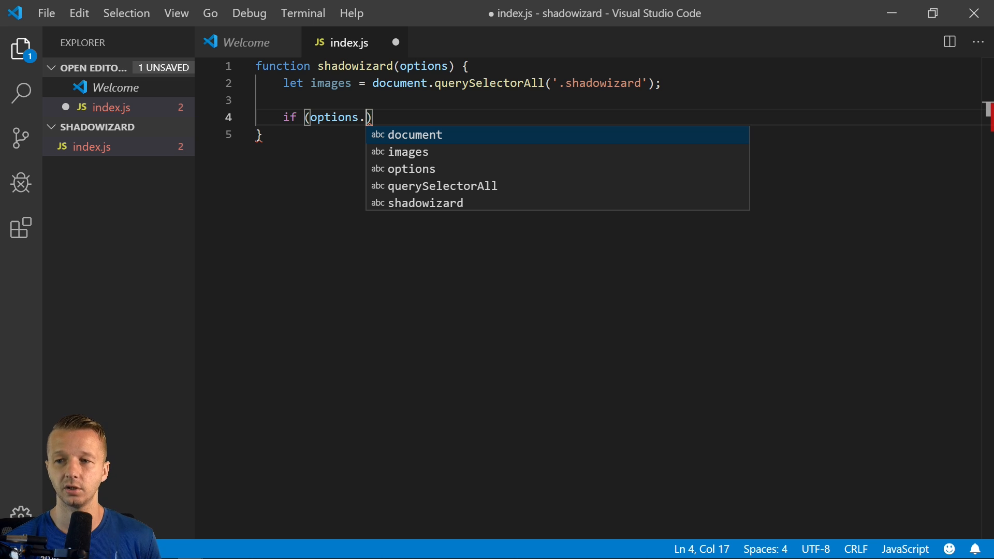
text(shadow_type === 'hard'))
Write the if/else setting options.shadow_type to '0px' for hard shadows and '15px' otherwise.
key(Return)
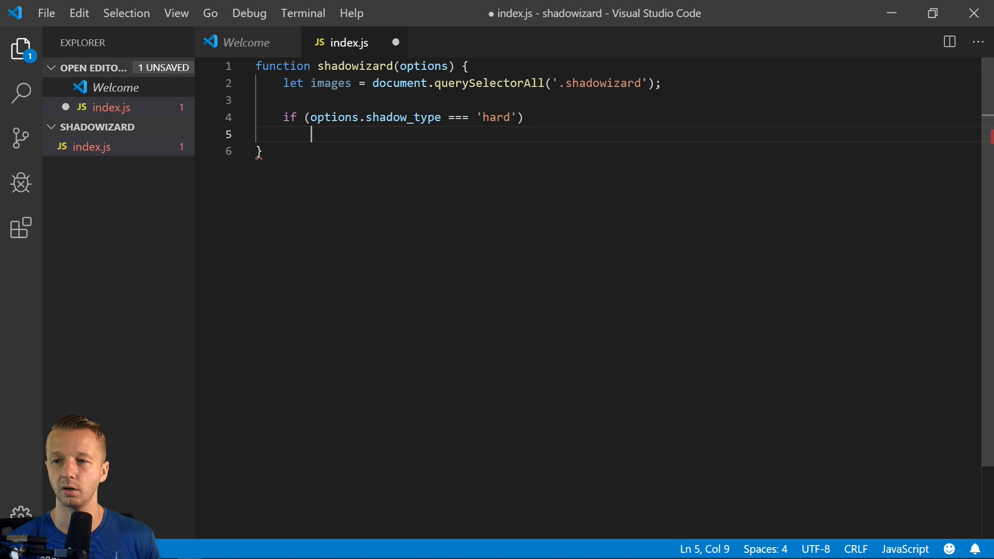
text(option)
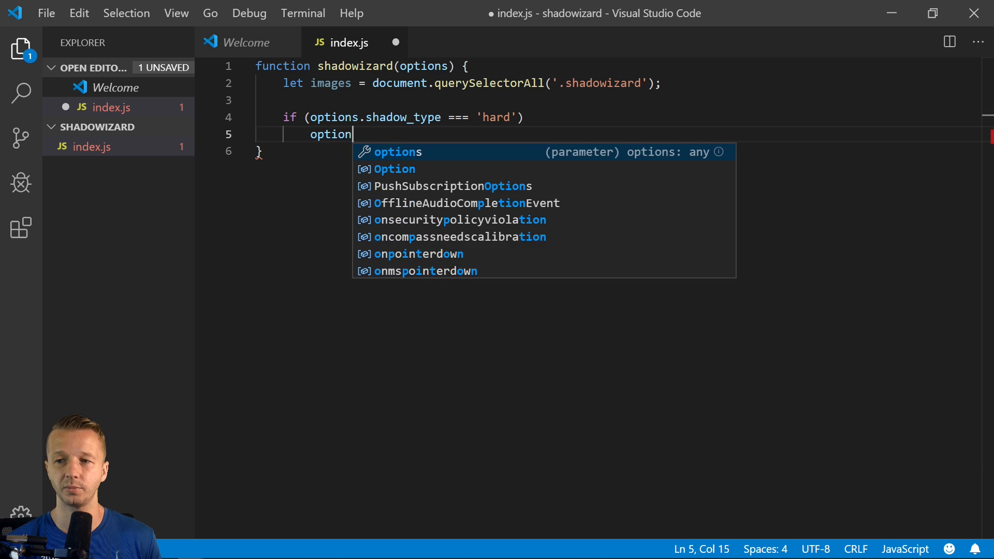
text(s.shadow_type = ')
key(BackSpace)
text('0px')
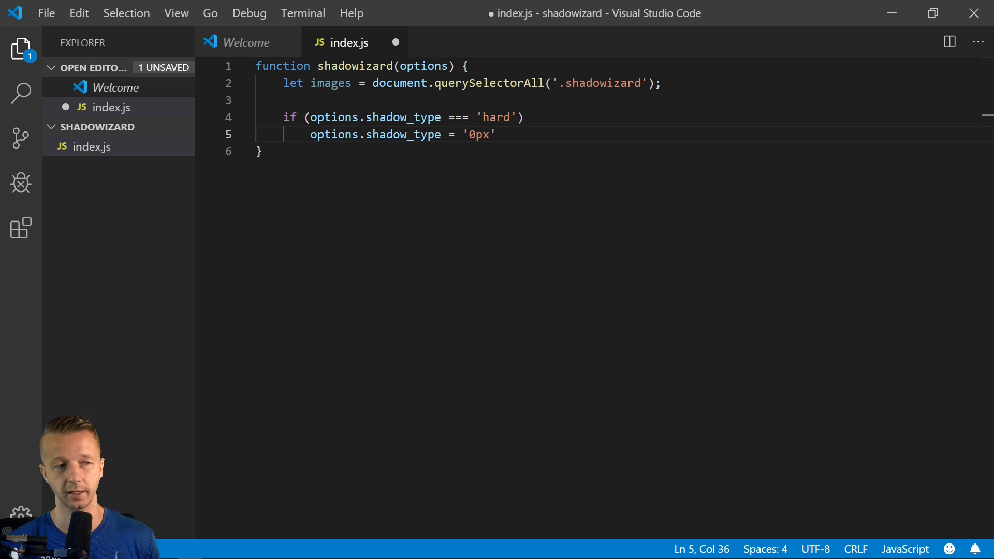
key(Return)
key(BackSpace)
text(else)
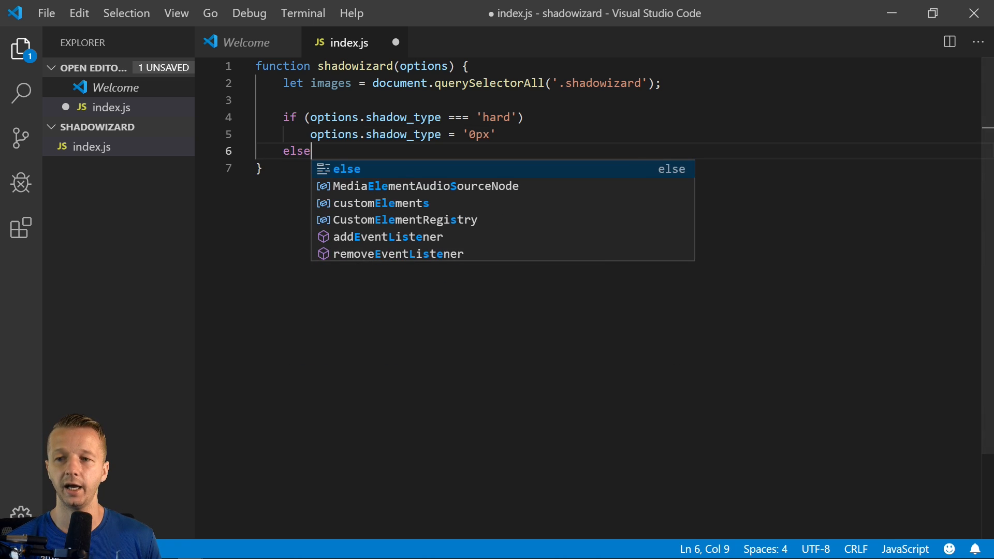
key(Escape)
key(Return)
key(Tab)
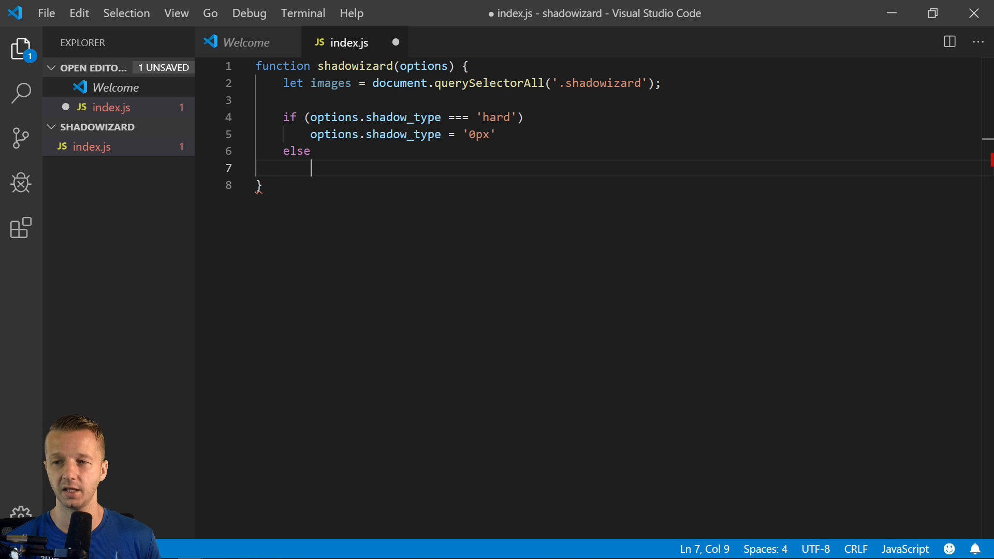
text(options.shadow_type = '15px')
key(Return)
key(Return)
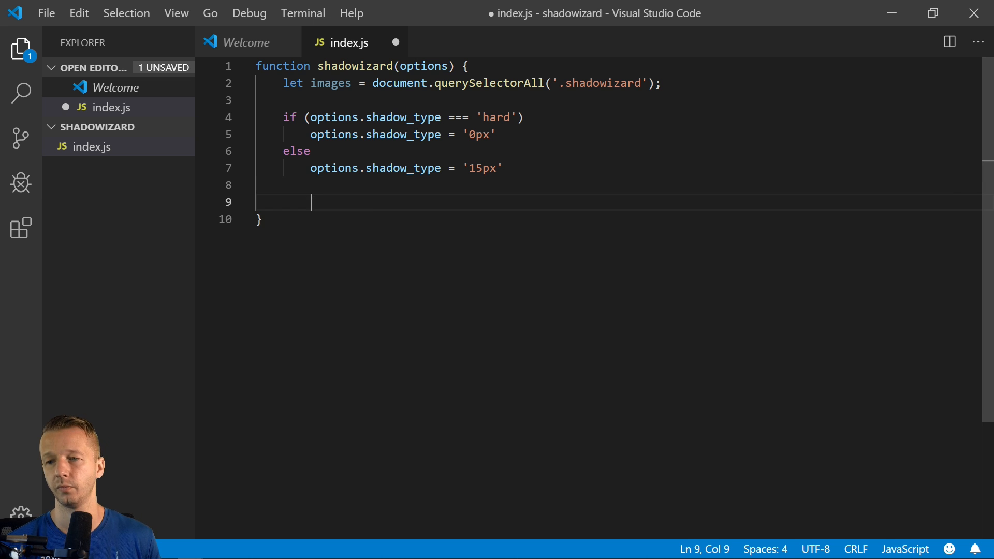
key(BackSpace)
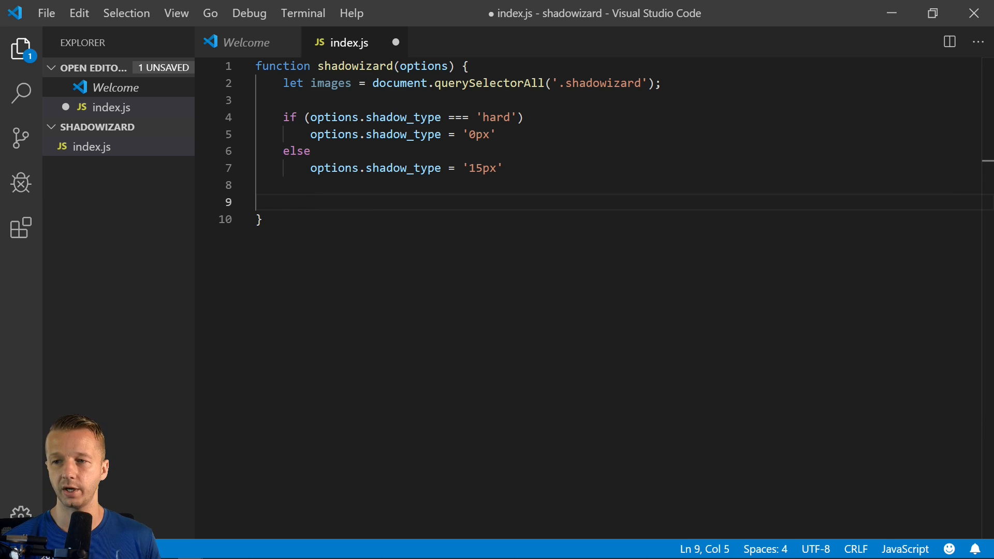
text(images.forEach()
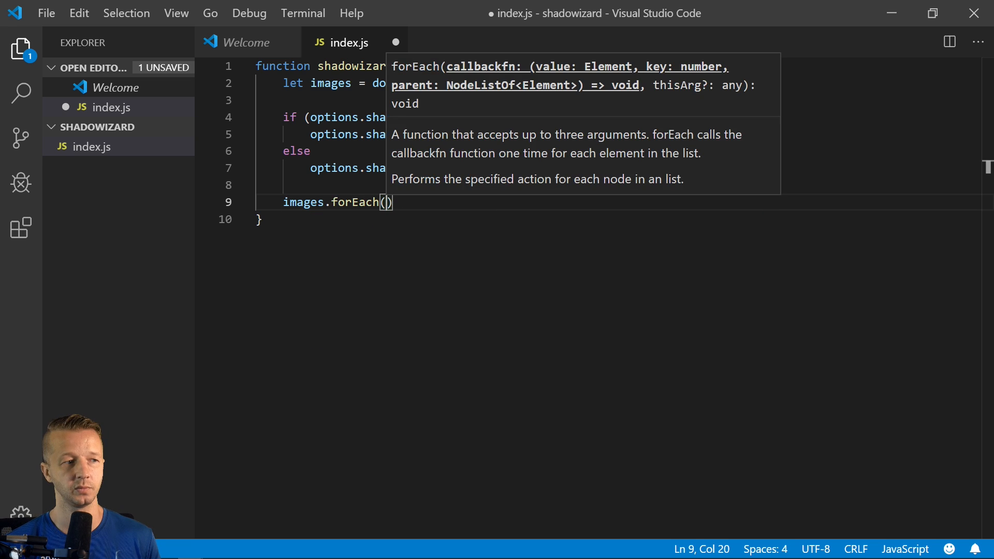
text(image =>)
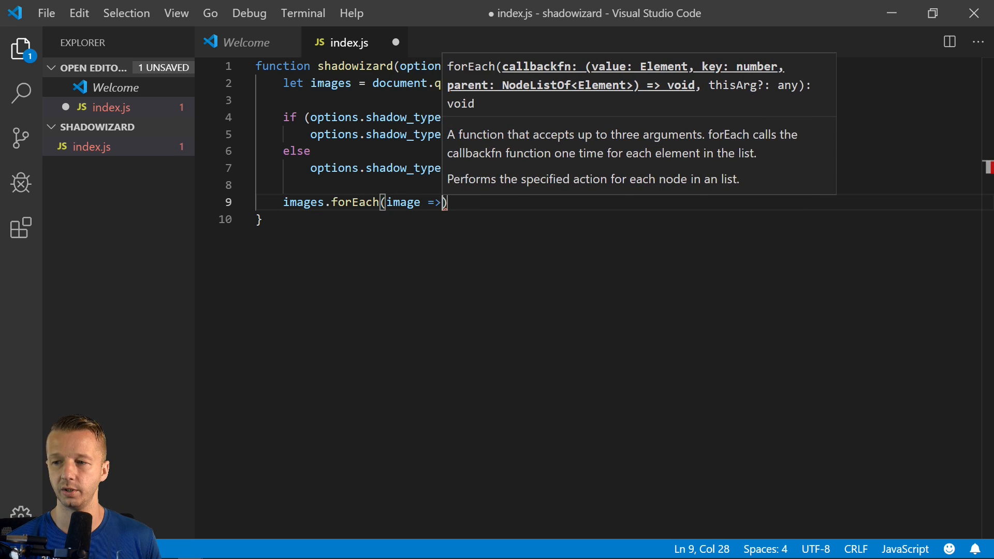
text( {)
Start an images.forEach(image => ...) loop and begin the image.style assignment inside it.
key(Return)
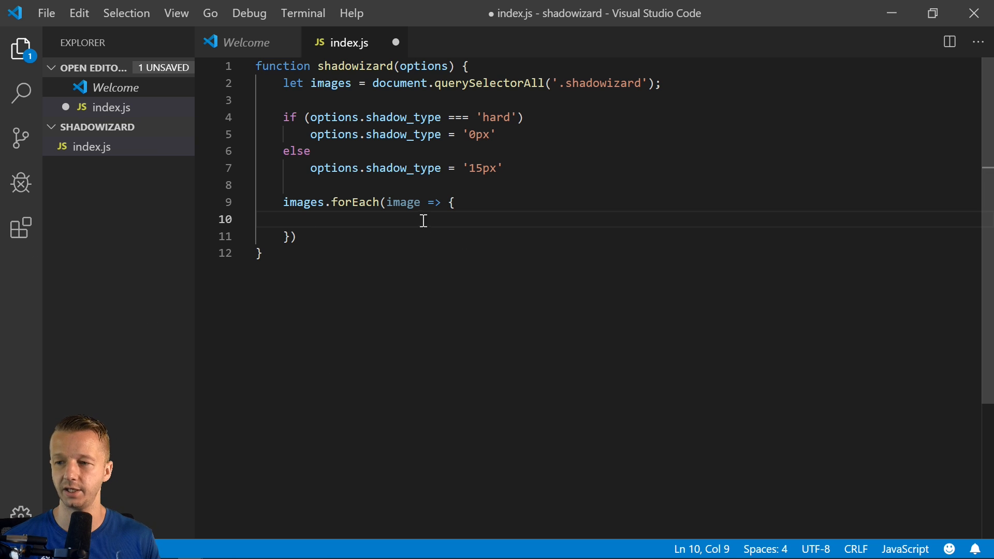
double_click(404, 203)
click(405, 219)
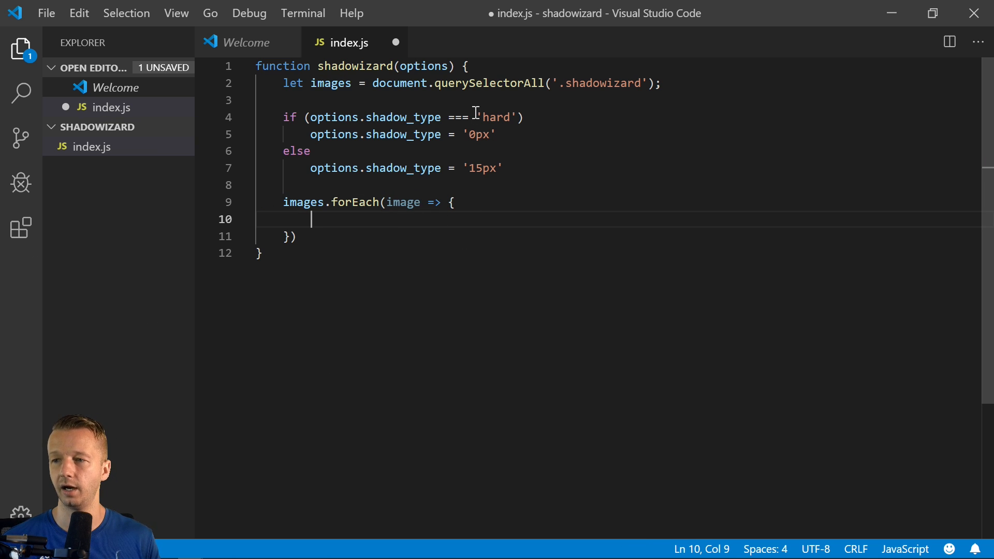
drag(435, 83, 545, 82)
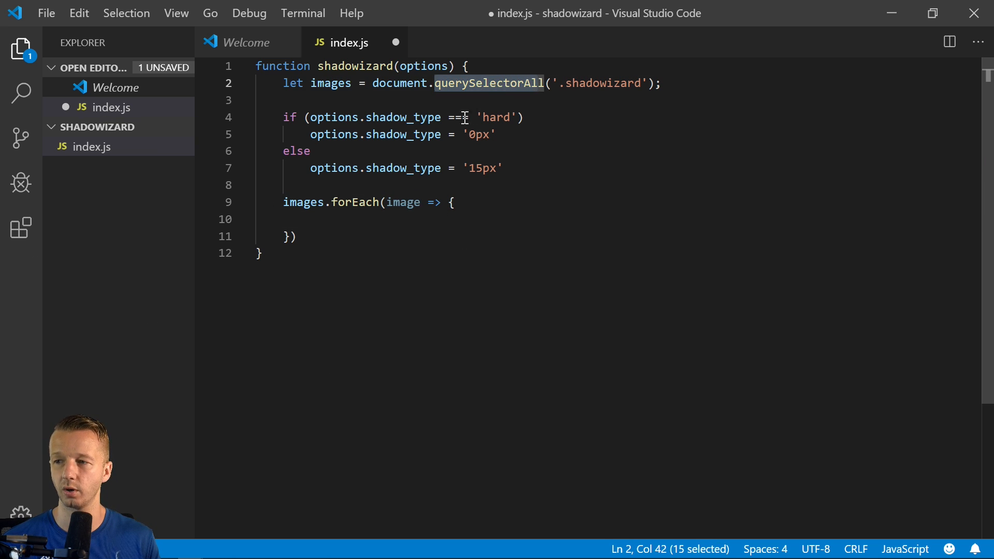
click(374, 219)
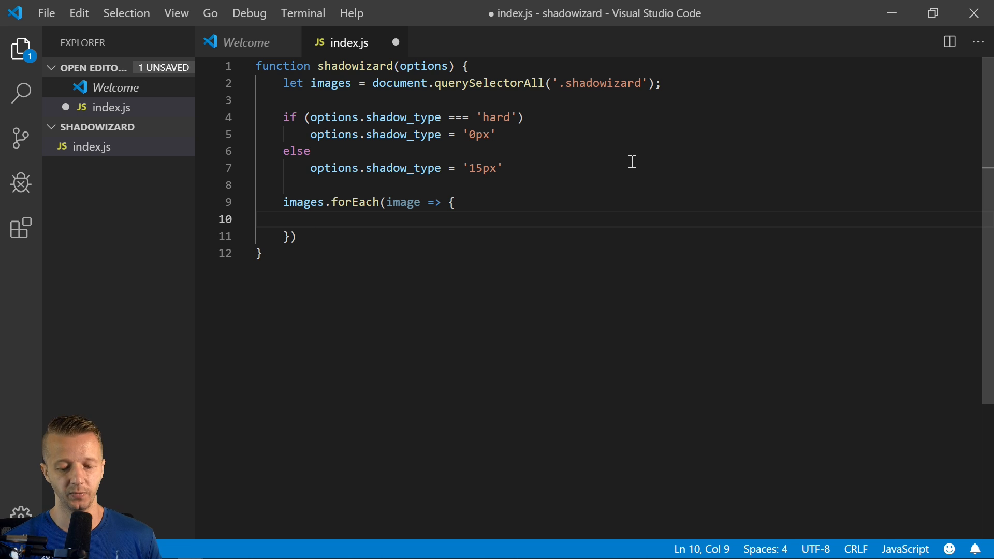
text(image.style)
key(Tab)
text(.)
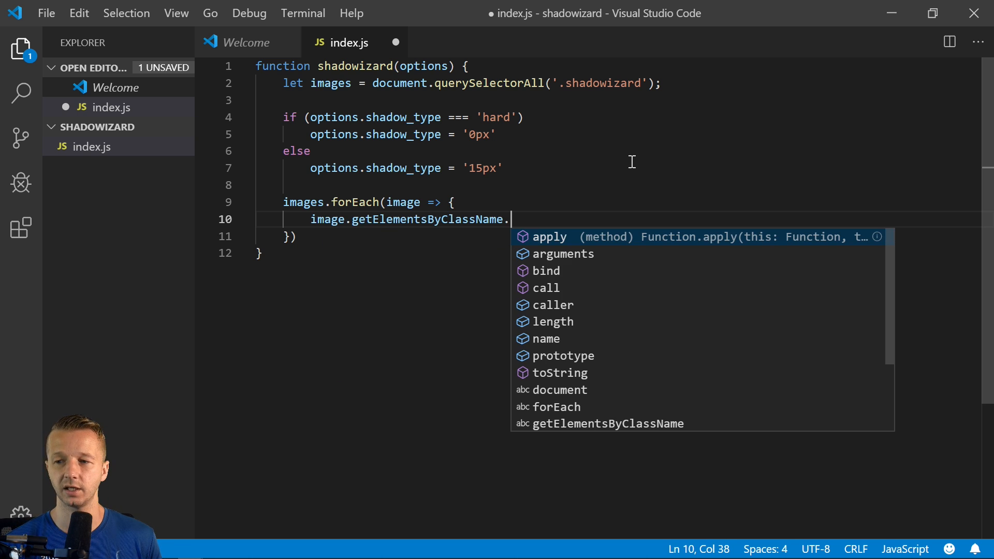
key(BackSpace)
key(BackSpace)
key(BackSpace)
key(BackSpace)
key(BackSpace)
key(BackSpace)
key(BackSpace)
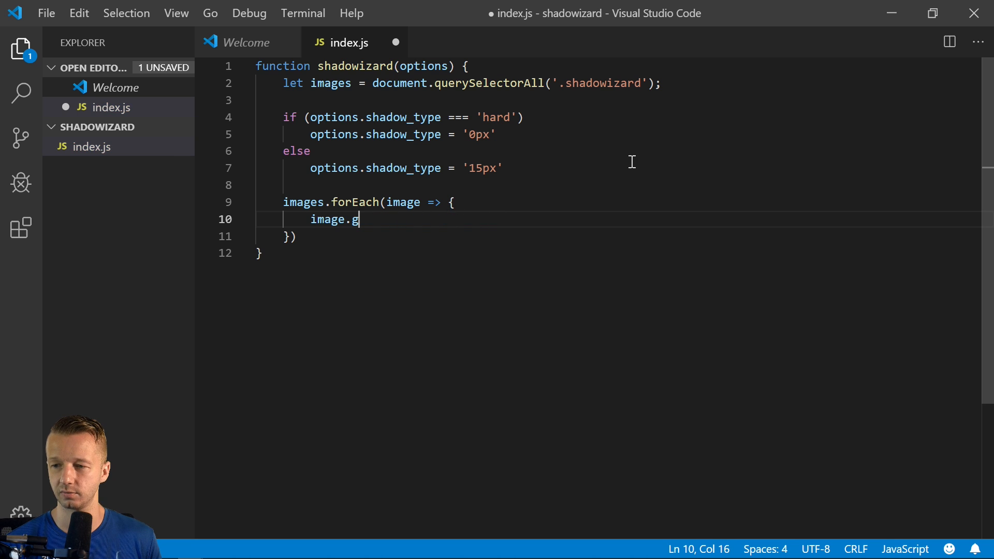
key(BackSpace)
text(style.)
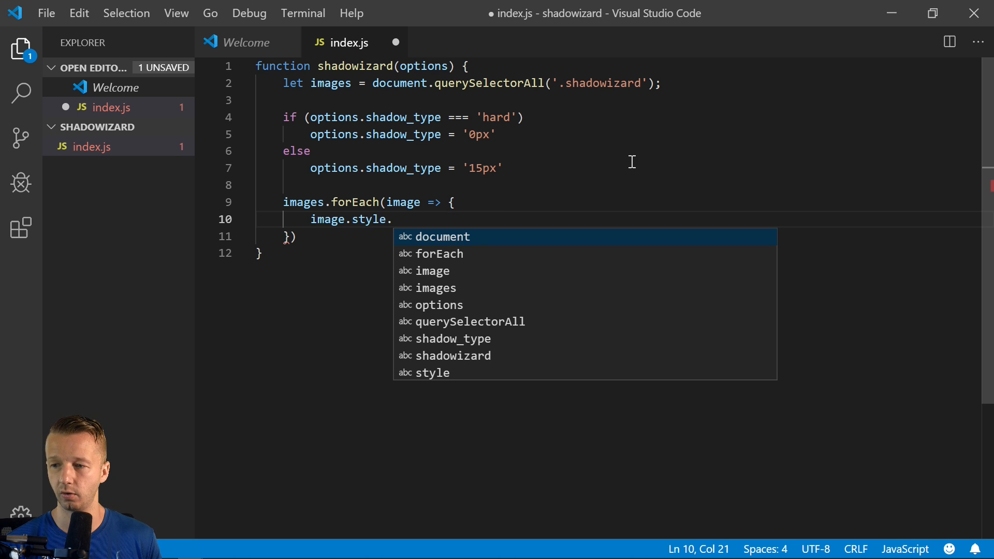
text(boxShadow)
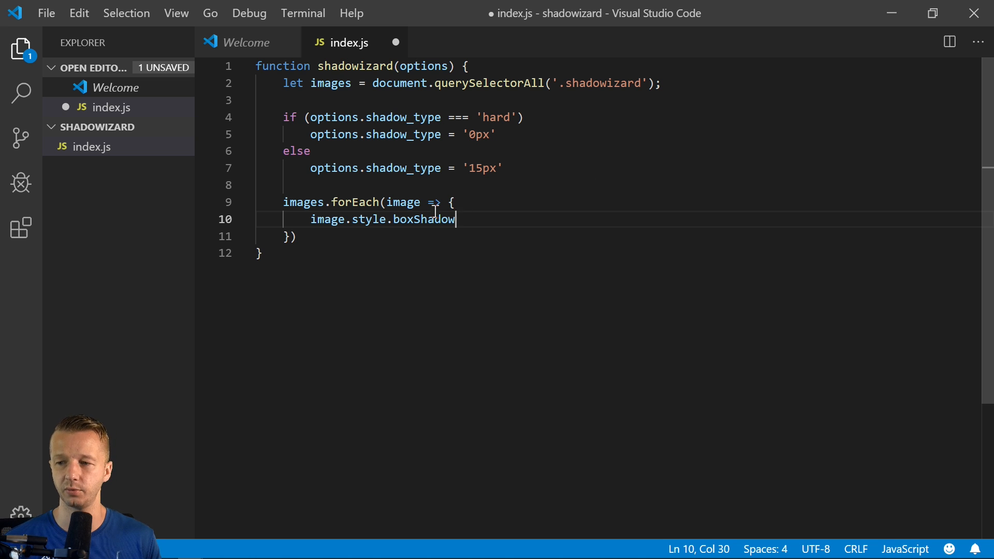
Set image.style.boxShadow to `10px 10px ${options.shadow_type} 1px rgba(0,0,0,0.12)`.
drag(311, 219, 508, 218)
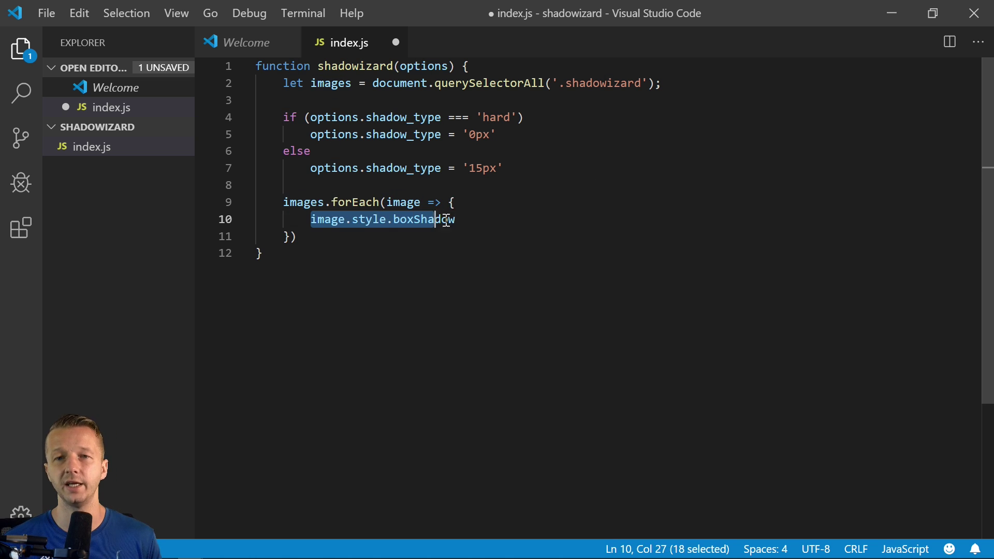
click(508, 218)
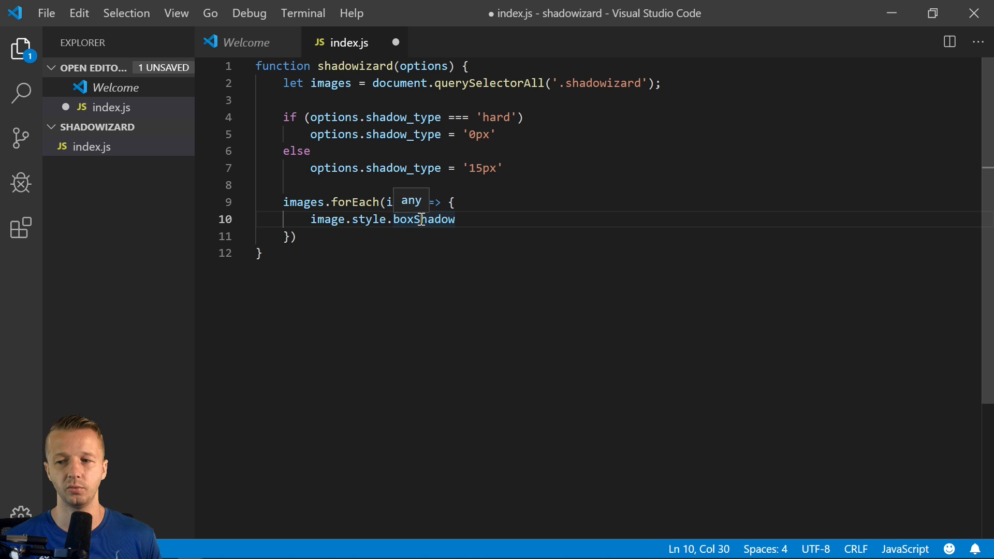
drag(421, 220, 416, 220)
key(BackSpace)
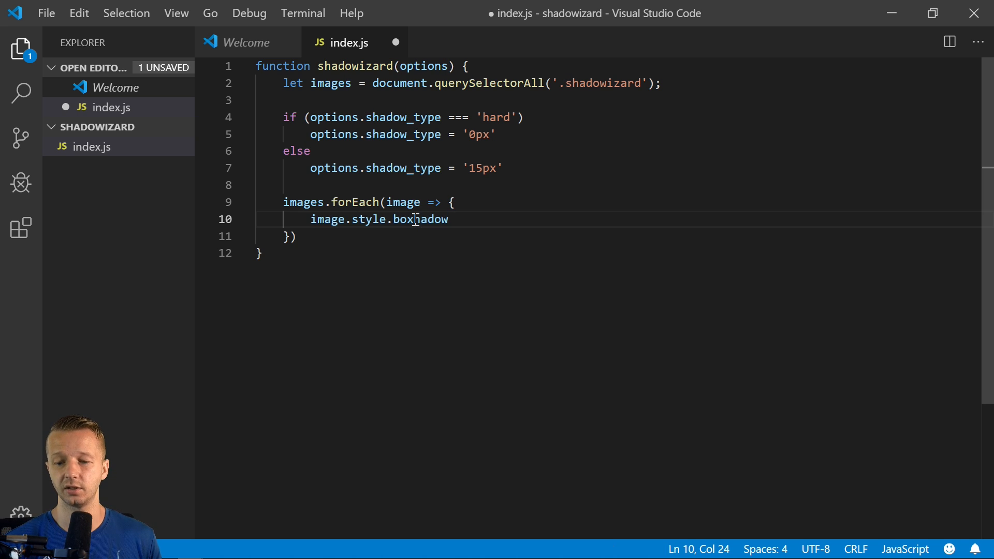
text(-s)
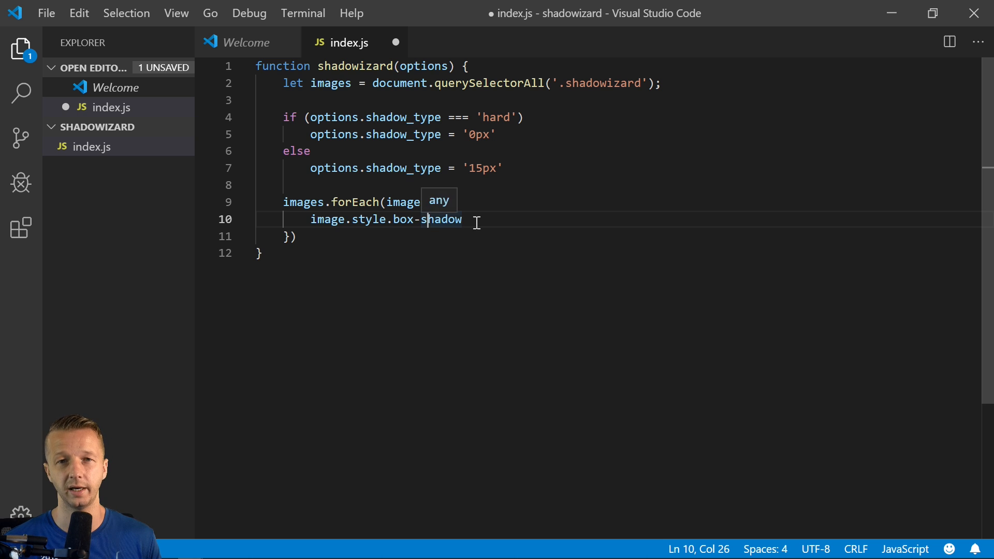
key(BackSpace)
key(BackSpace)
text(S)
key(End)
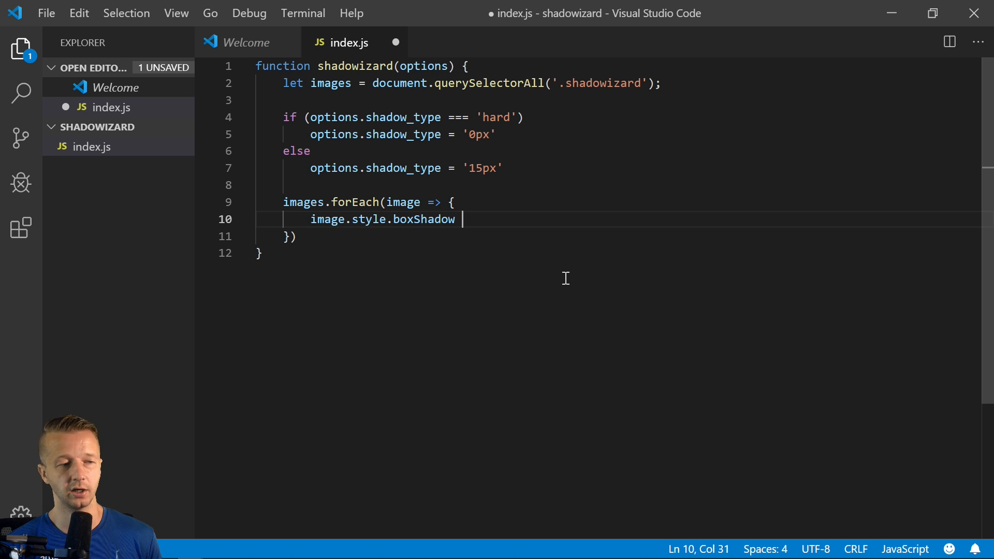
text(`10px )
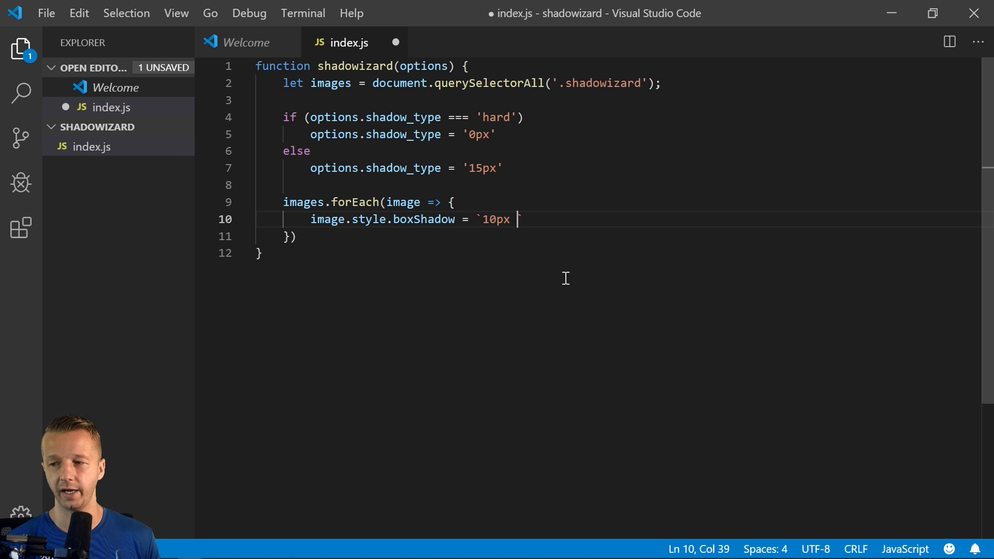
text(10px)
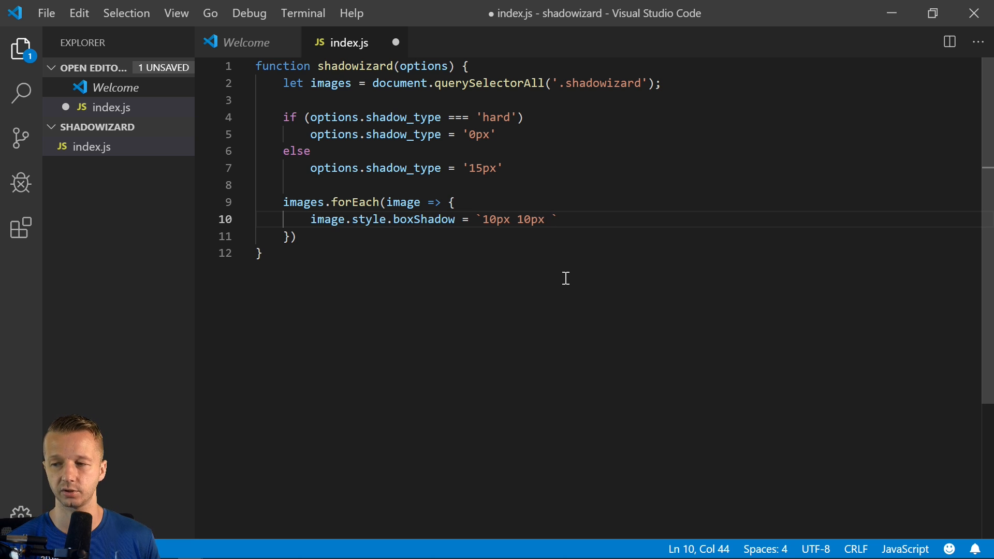
text(${)
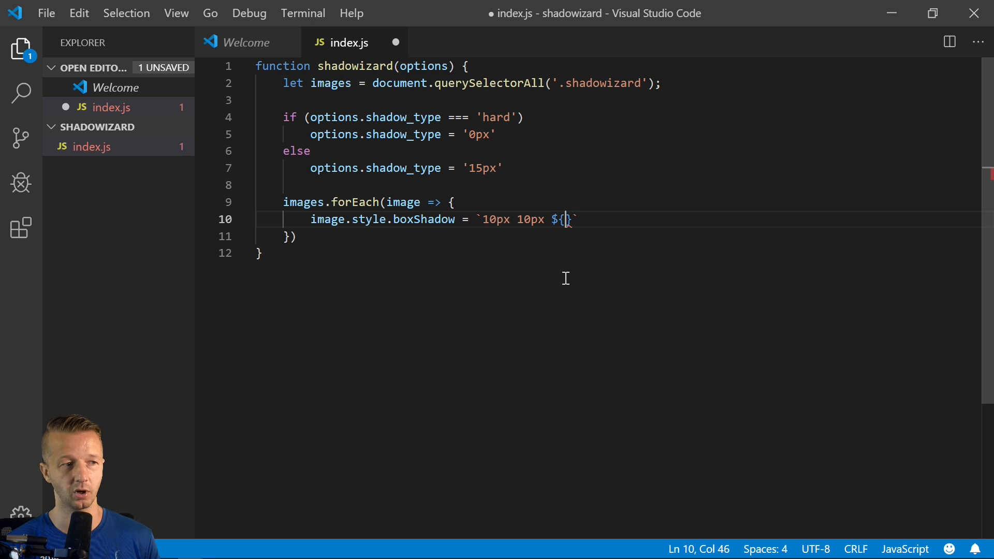
text(options.bo)
key(BackSpace)
key(BackSpace)
text(shadow_)
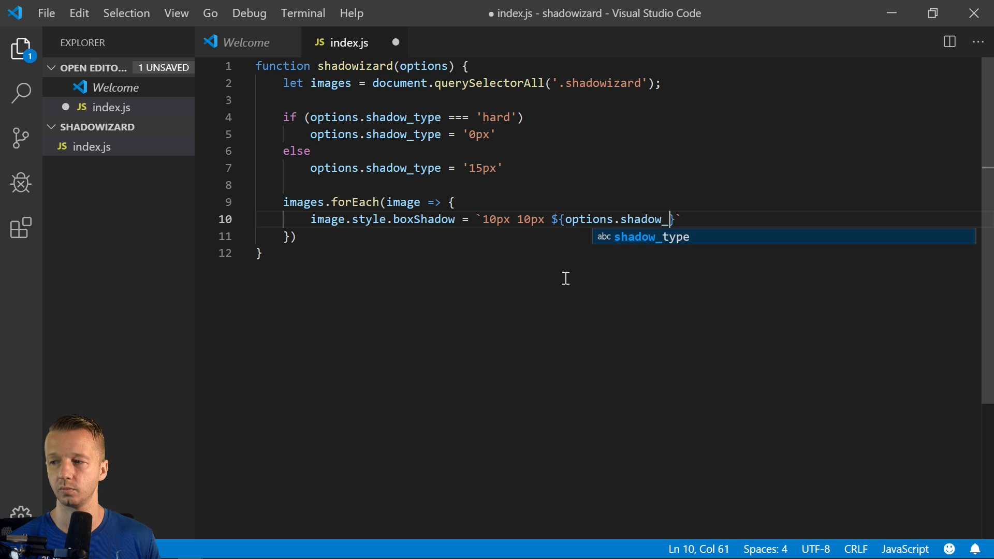
text(type} )
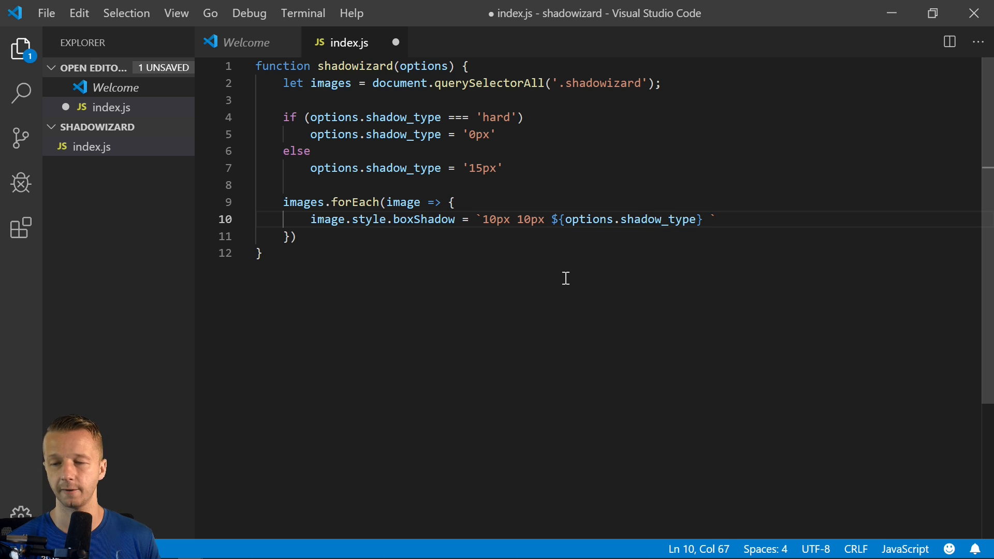
text(1px rg)
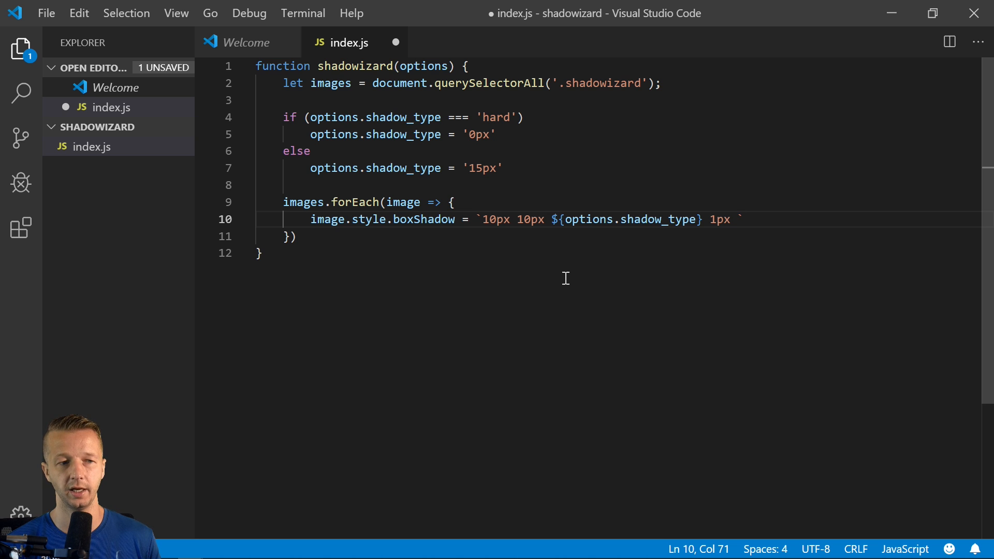
text(ba(0,0,0,0)
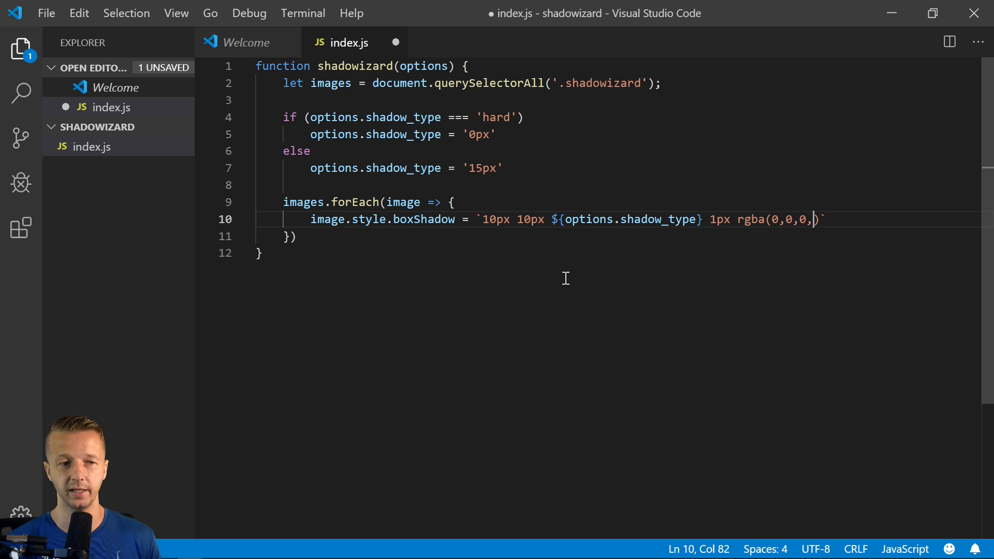
text(.12)
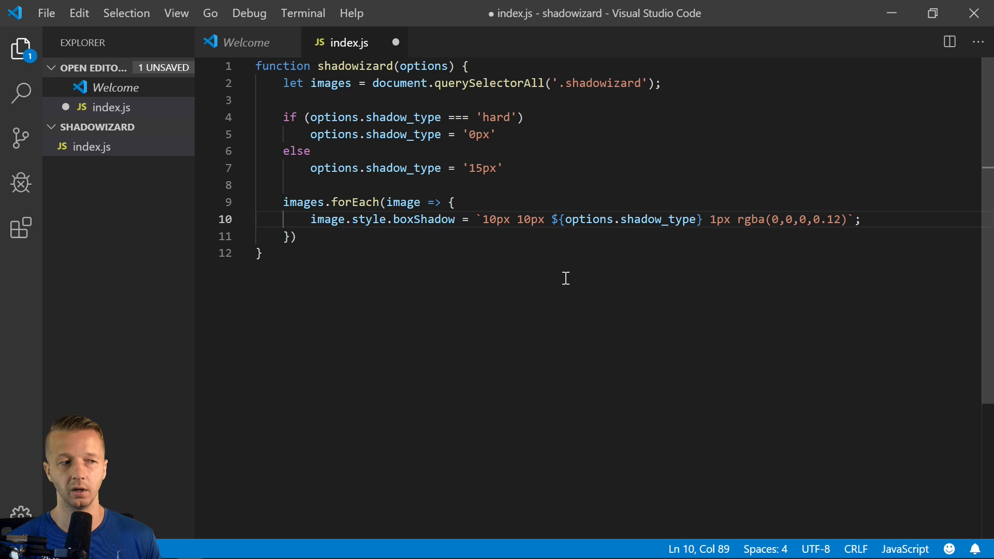
key(Return)
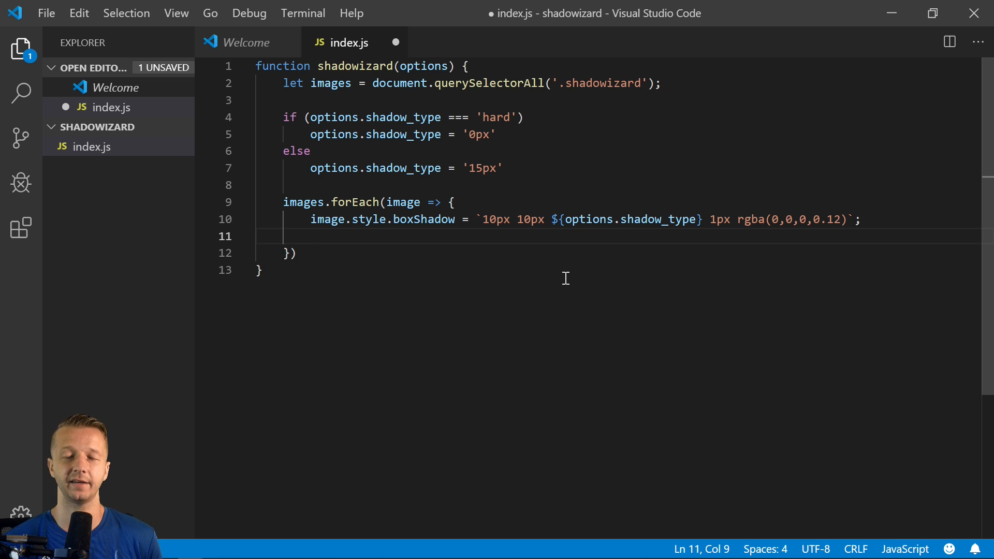
Add if(options.padding) { image.style.padding = '1em'; } inside the forEach loop.
key(Return)
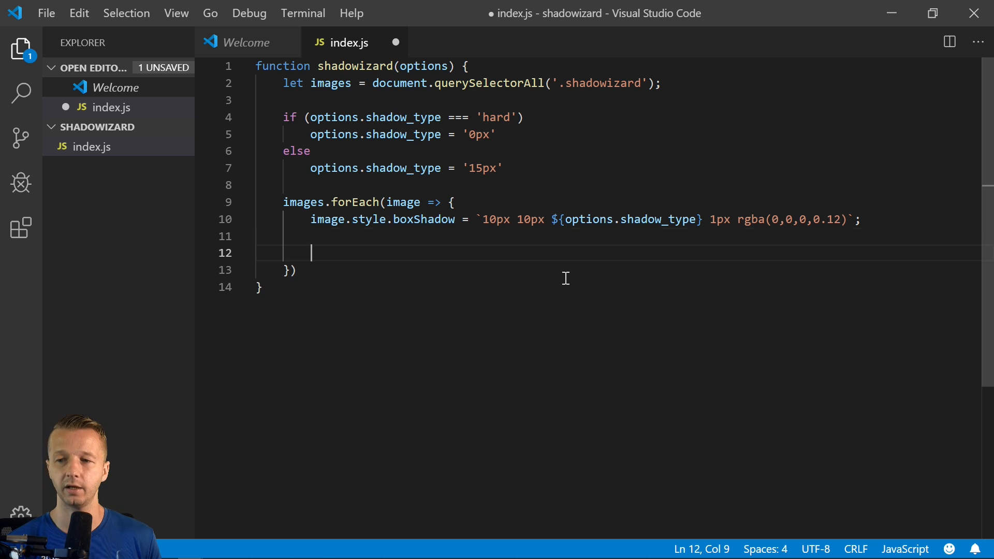
text(if(options.padding) )
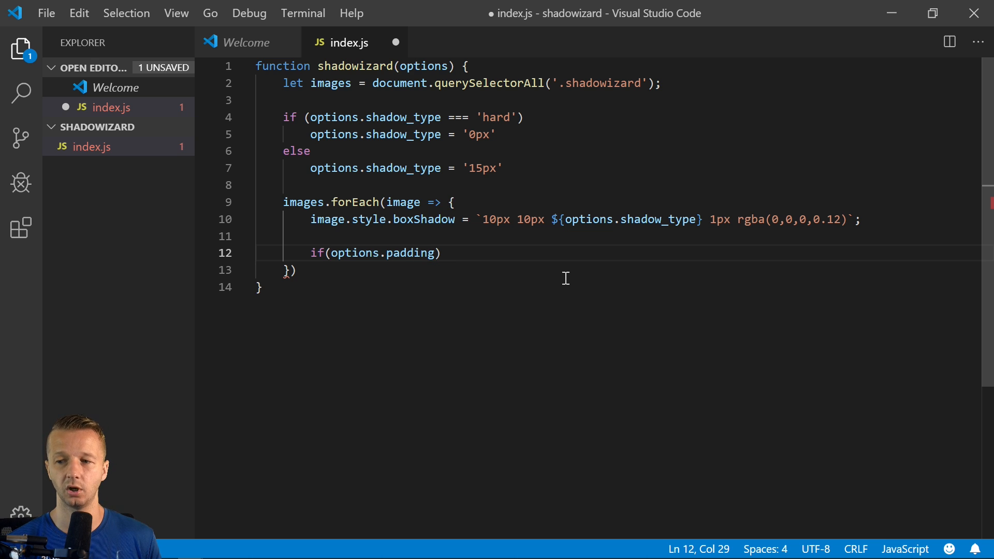
text({)
key(Return)
text(image.style.padding = 1')
key(BackSpace)
text(')
key(BackSpace)
text('1em';)
key(Down)
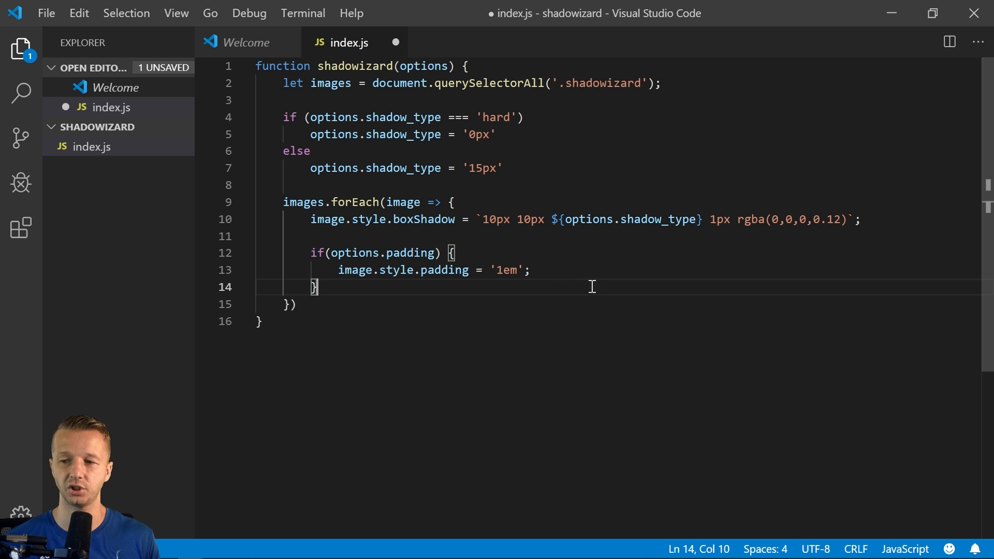
Review the options uses, padding line and .shadowizard selector, then move to the function's end.
double_click(448, 69)
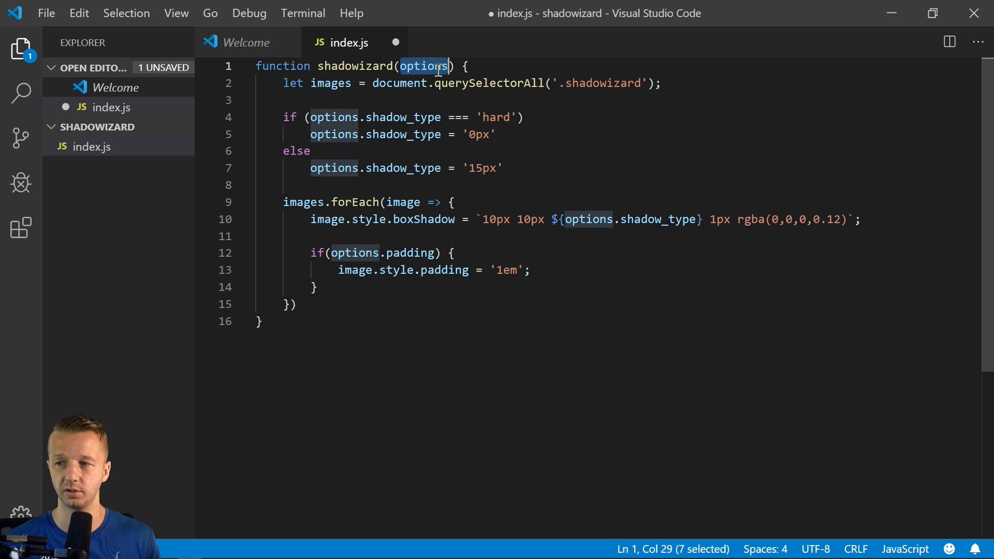
click(386, 281)
drag(340, 271, 550, 268)
click(552, 269)
click(366, 287)
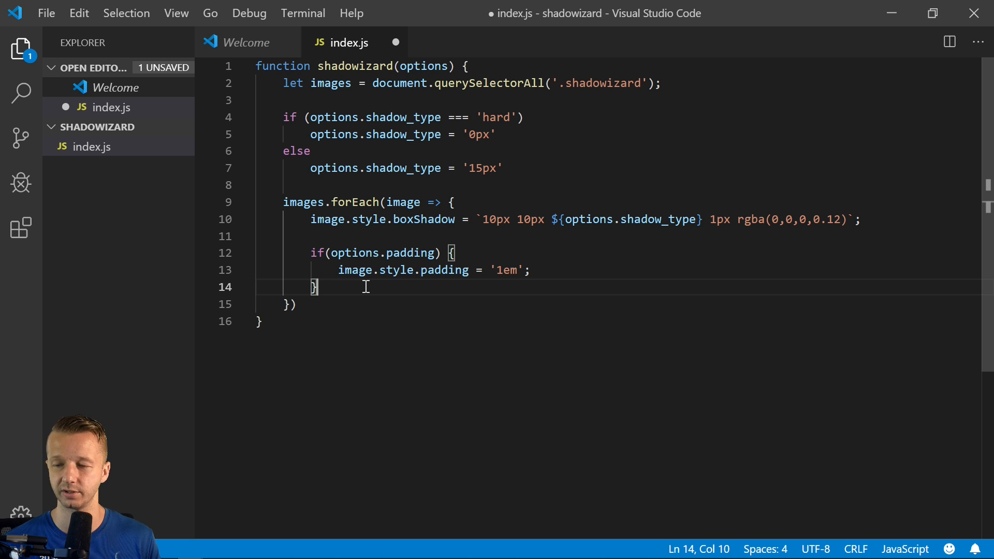
drag(561, 83, 642, 83)
click(642, 83)
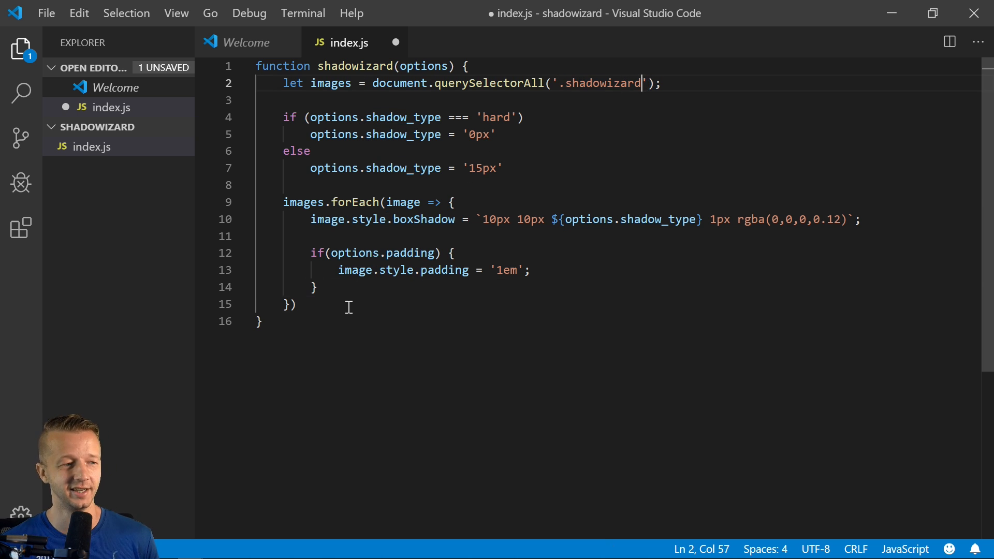
click(349, 306)
click(353, 333)
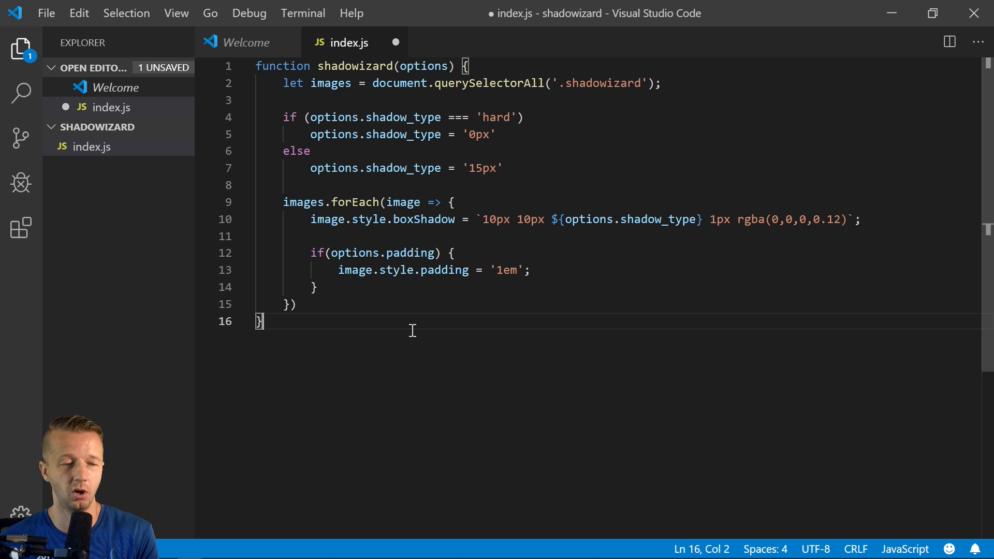
Add module.exports.shadowizard = shadowizard; below the function and save index.js.
key(Return)
key(Return)
text(module.exposts.shadowizard = shadowizard;)
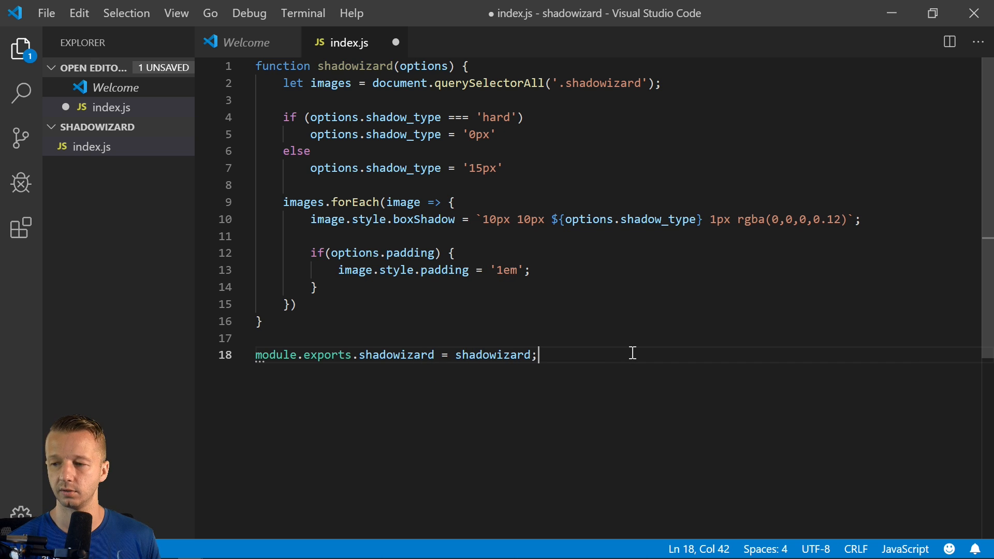
drag(534, 352, 233, 362)
click(362, 373)
click(396, 267)
click(362, 117)
key(ctrl+s)
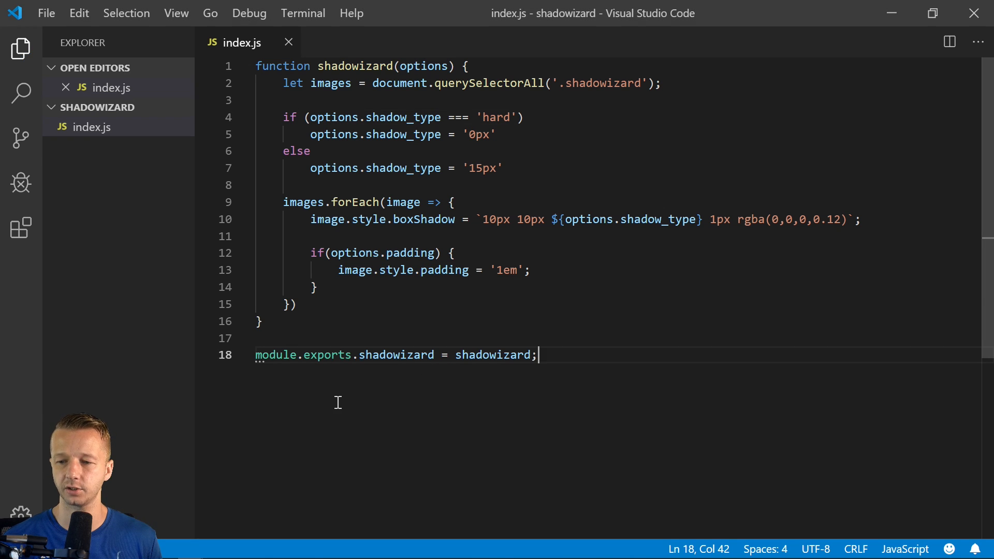
mouse_move(216, 549)
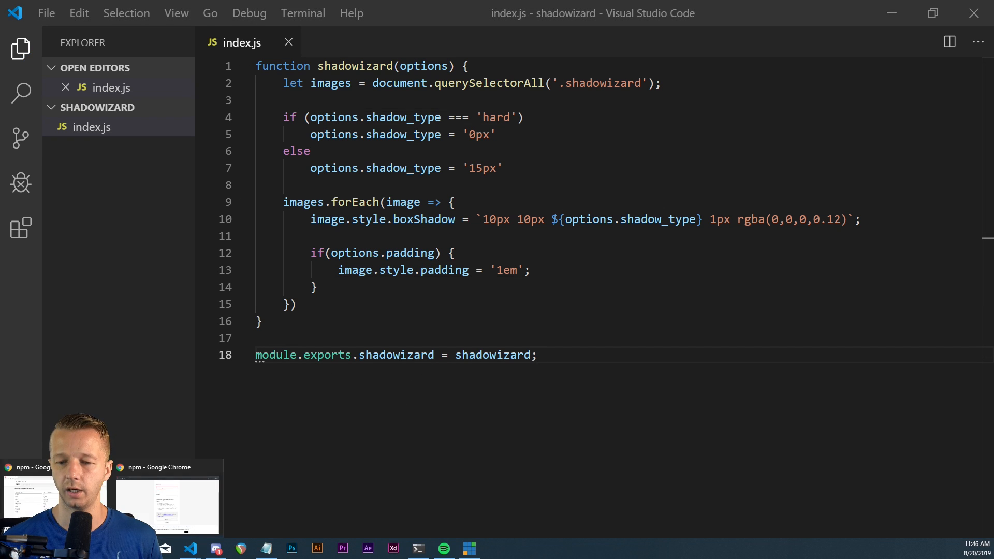
Bring Chrome forward and load github.com in a new incognito tab.
click(136, 506)
right_click(136, 506)
click(212, 163)
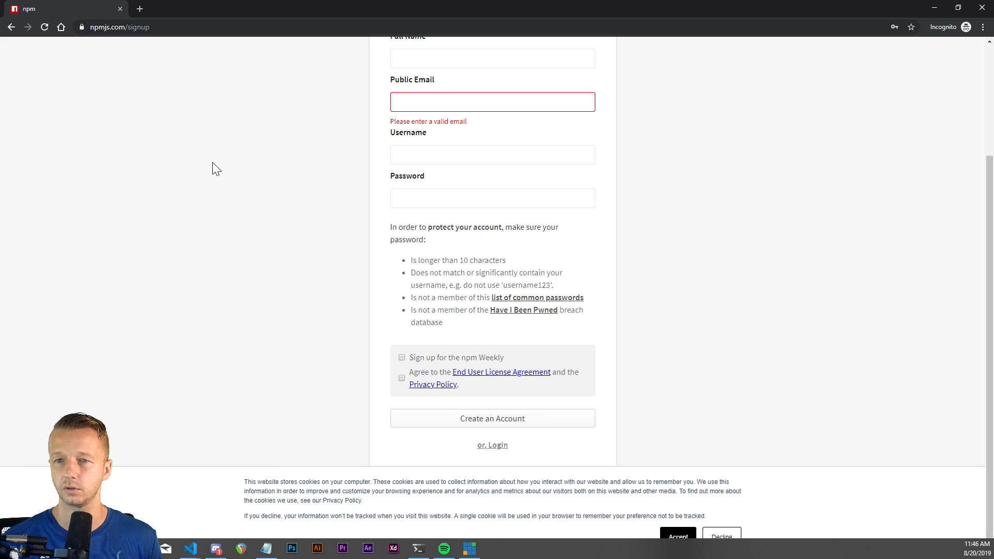
key(ctrl+t)
text(github.c)
key(Return)
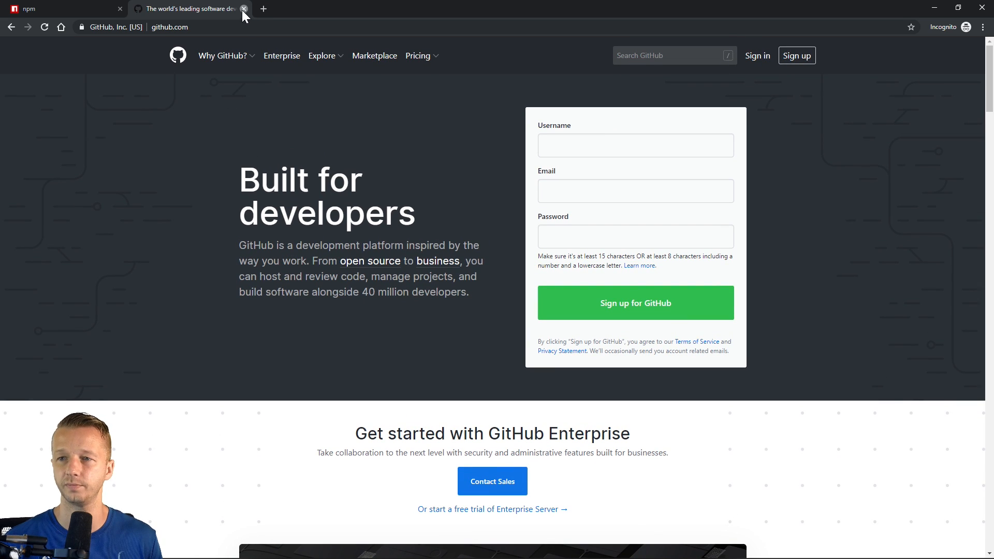
Close the GitHub tab, shrink the window and open a new regular Chrome window instead.
click(243, 8)
mouse_move(244, 9)
mouse_down()
mouse_move(280, 23)
mouse_move(305, 83)
mouse_up()
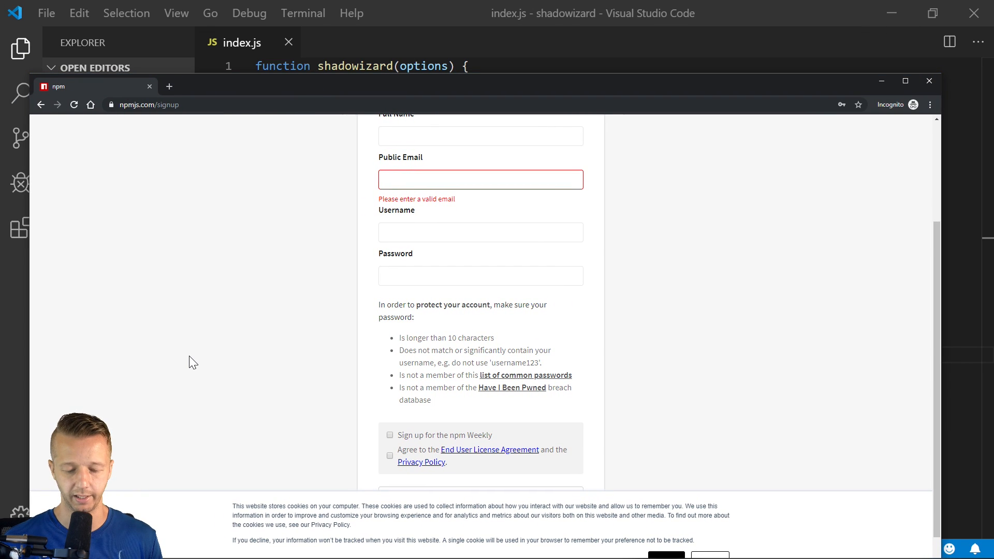
key(ctrl+t)
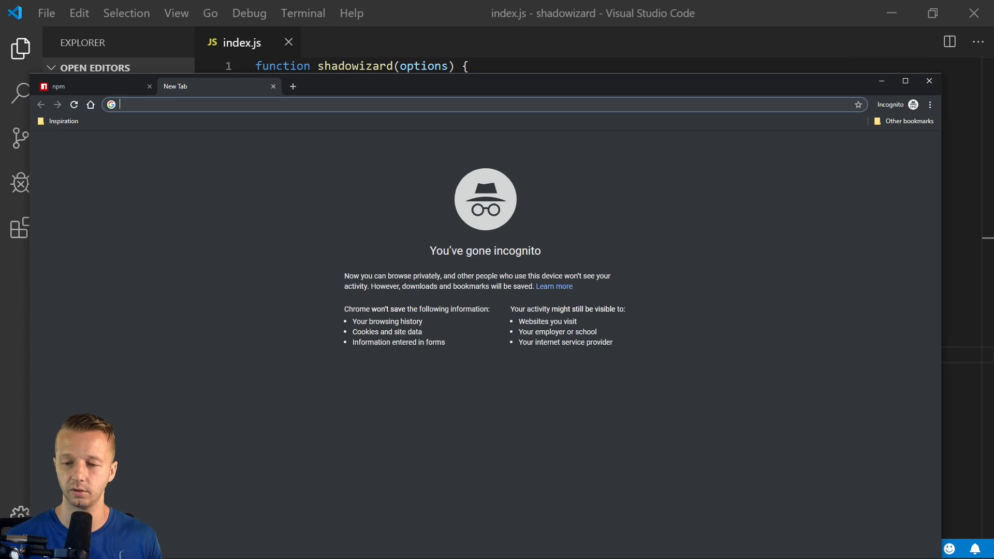
click(16, 548)
click(47, 445)
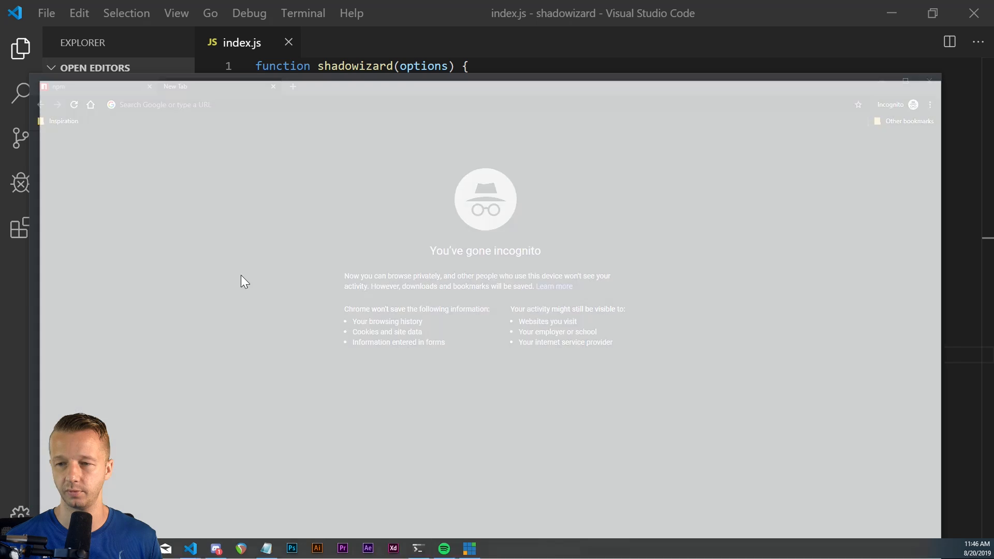
text(github.com)
Start a new GitHub repository and name it shadowizard.
key(Return)
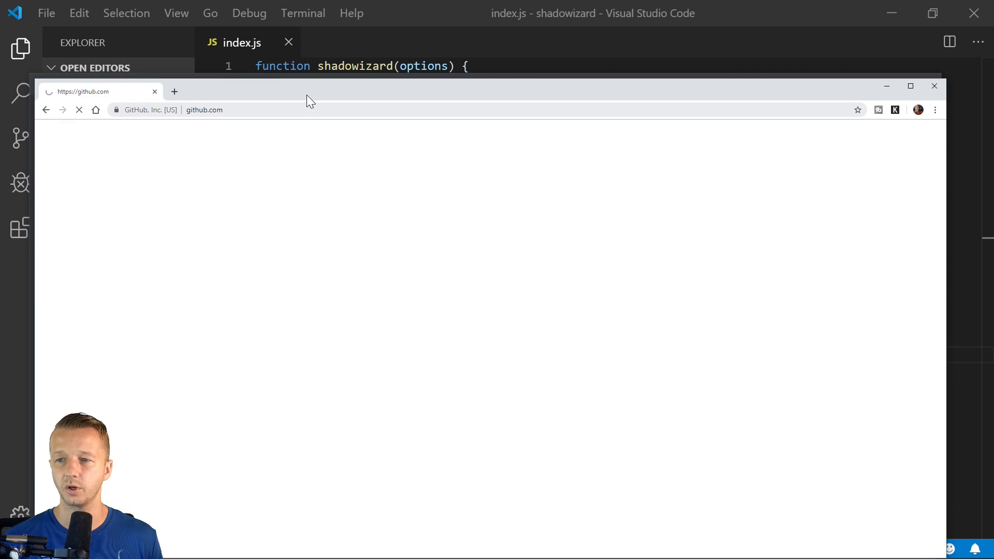
double_click(307, 93)
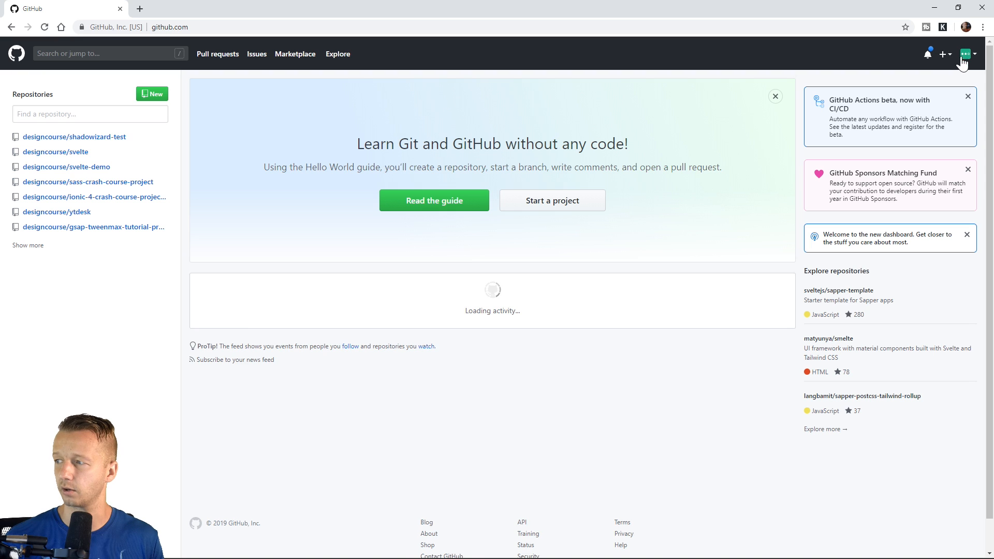
click(947, 55)
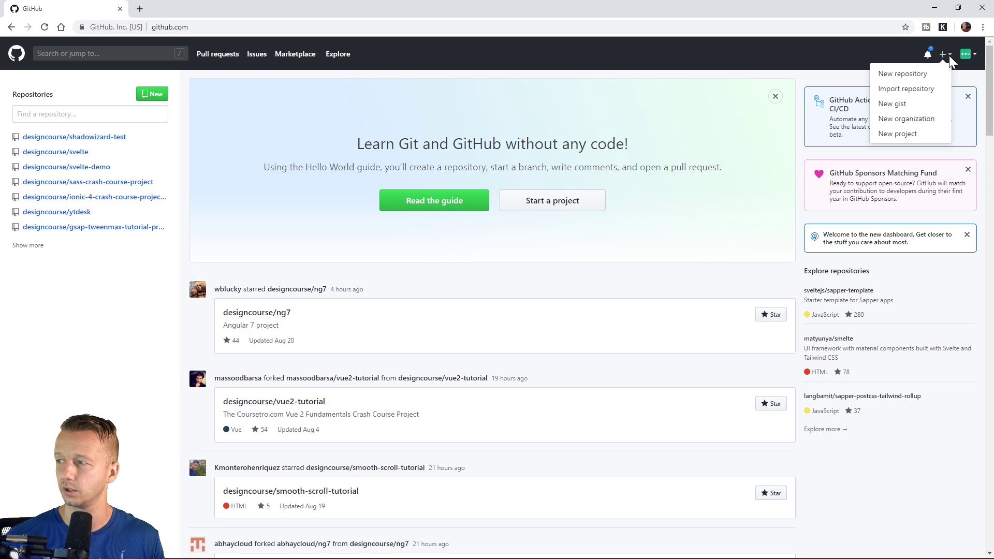
click(917, 74)
click(507, 185)
text(shadowizard)
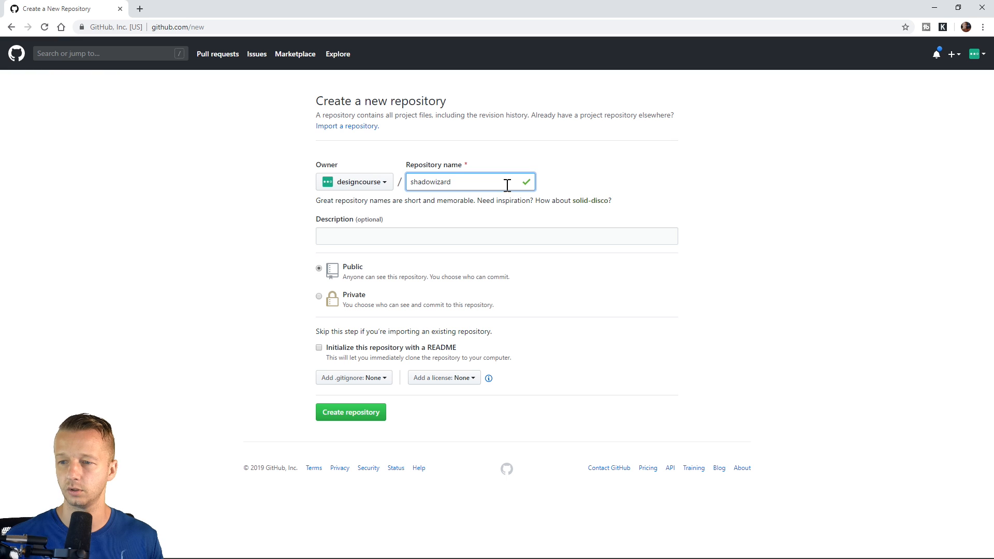
click(458, 236)
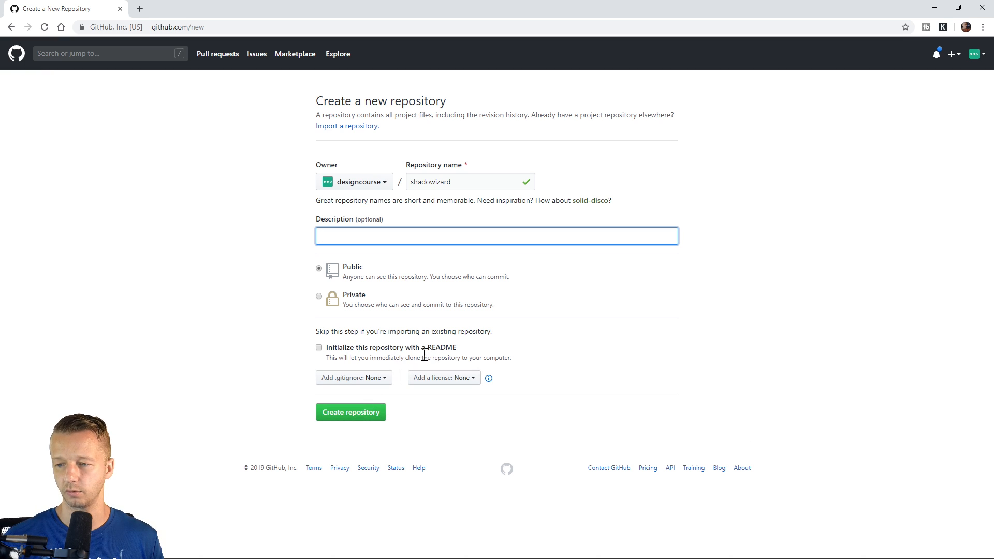
Create the shadowizard repository and reveal its quick setup git commands.
click(346, 414)
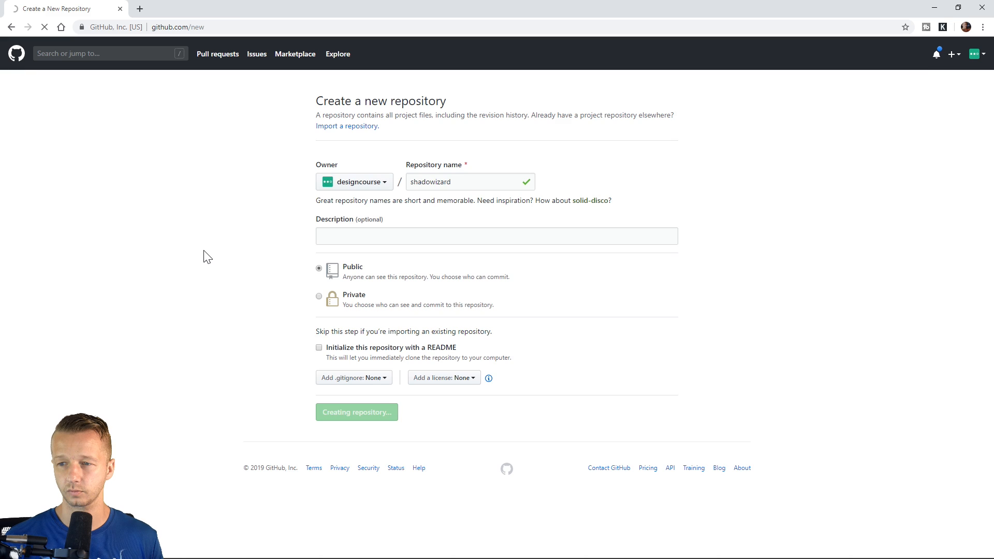
scroll(163, 313, down, 3)
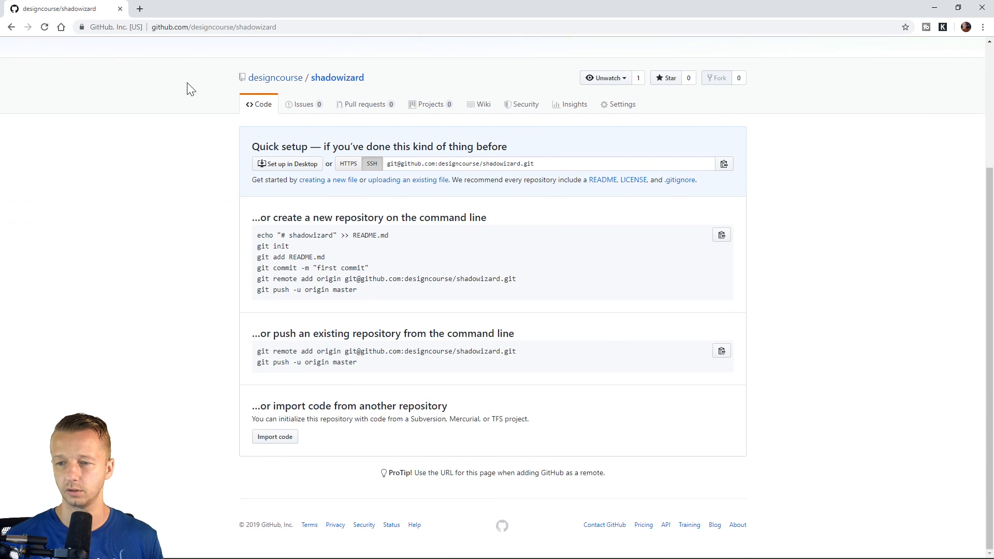
drag(256, 247, 393, 296)
drag(300, 8, 418, 159)
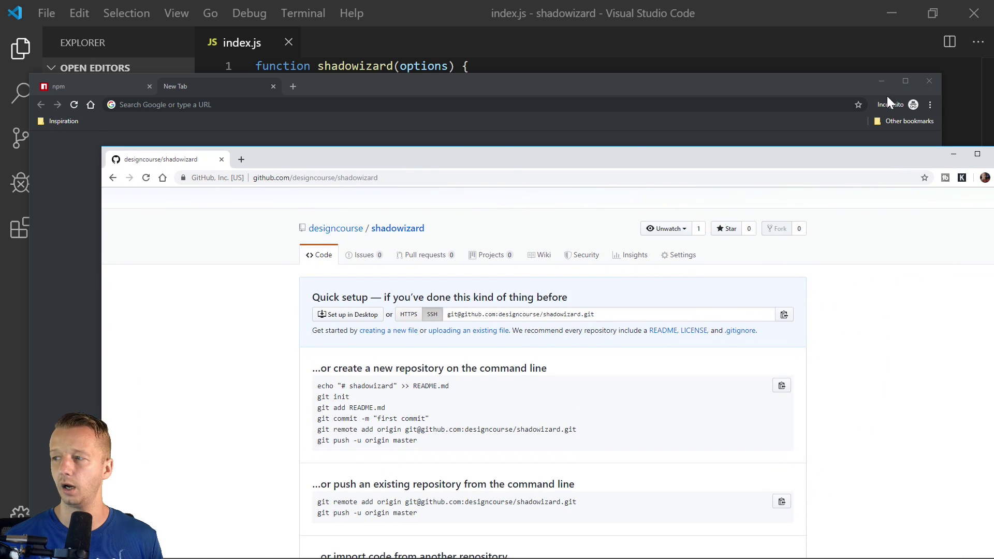
Create a new README.md file in the shadowizard folder.
click(928, 82)
mouse_move(535, 161)
mouse_down()
mouse_move(502, 138)
mouse_move(534, 201)
mouse_up()
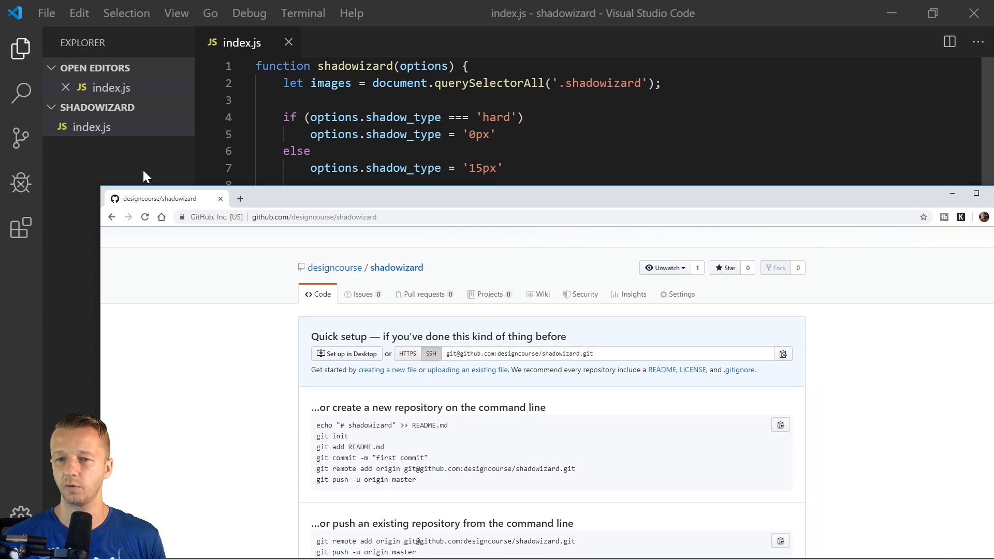
drag(448, 426, 396, 426)
click(218, 237)
mouse_move(97, 107)
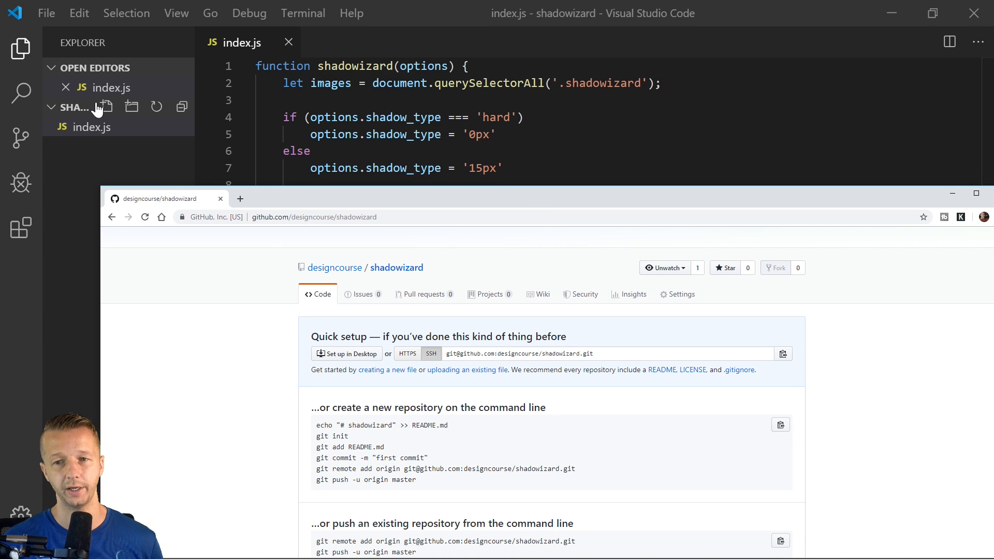
click(106, 107)
text(README.md)
key(Return)
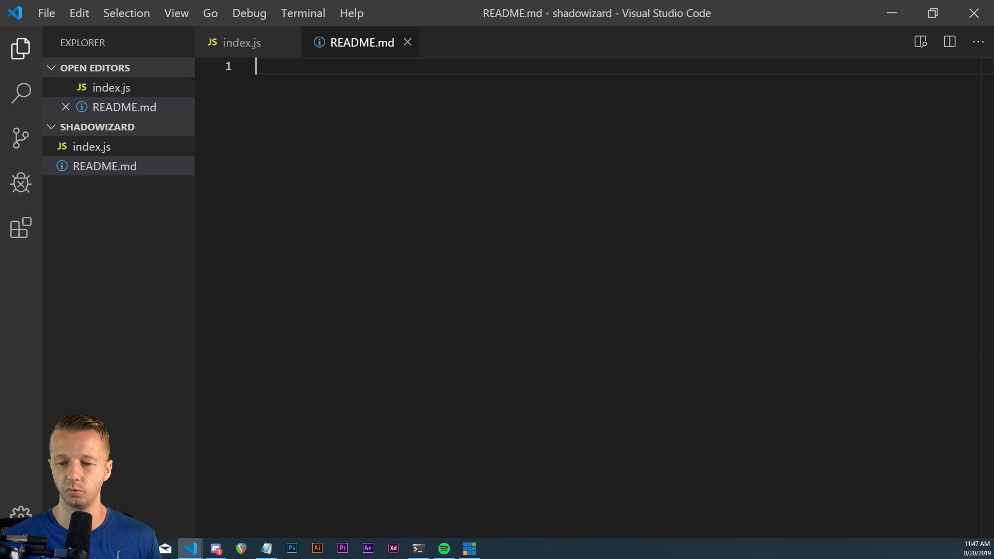
mouse_move(216, 548)
mouse_move(168, 501)
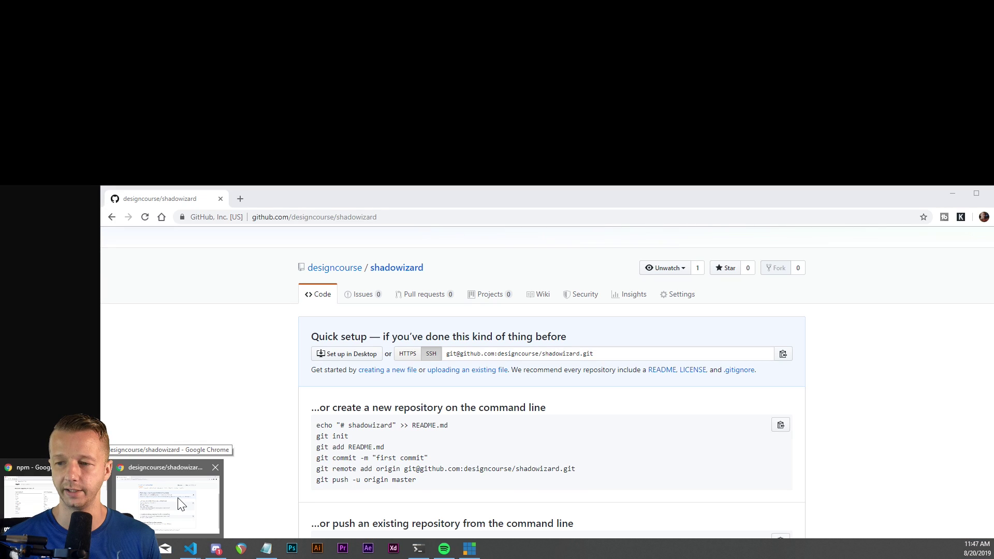
click(179, 503)
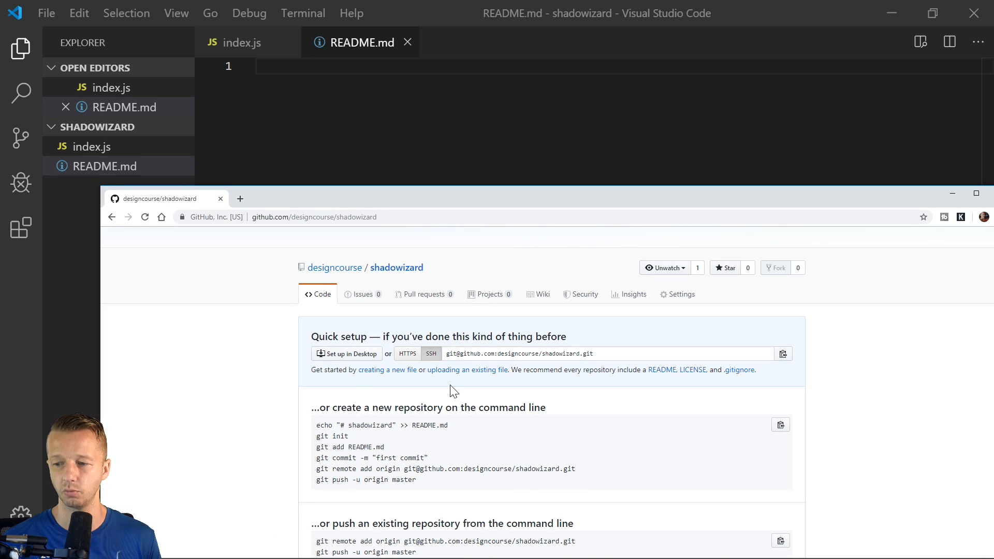
click(310, 103)
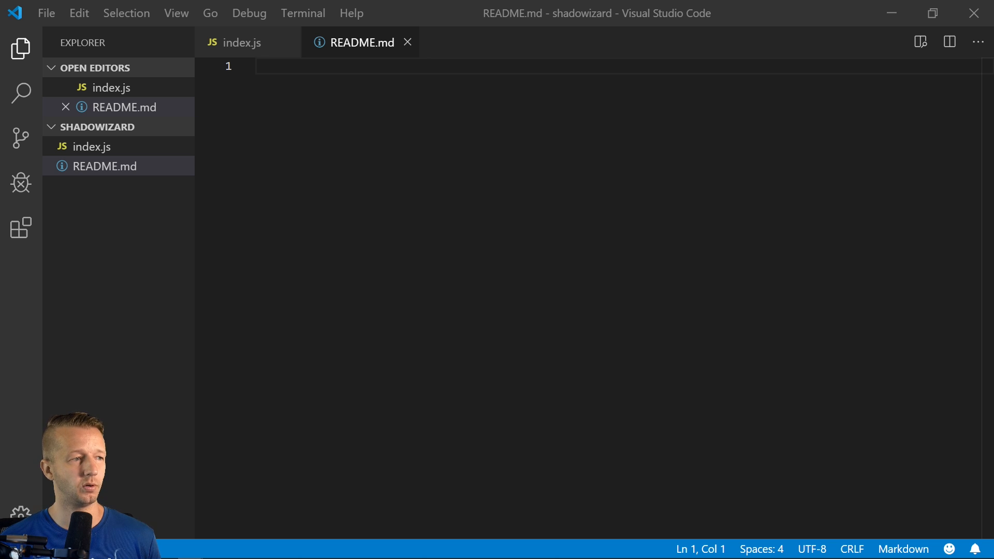
Paste the 'What is this?' heading and perfect-shadows description into README.md.
click(496, 126)
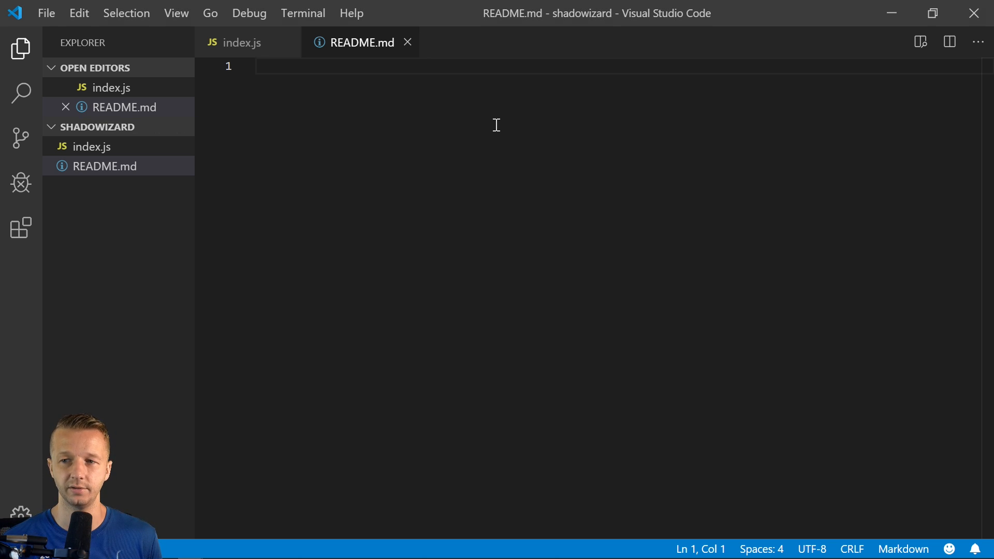
text(# What is this?  Get perfect shadows every time for the non-designer.)
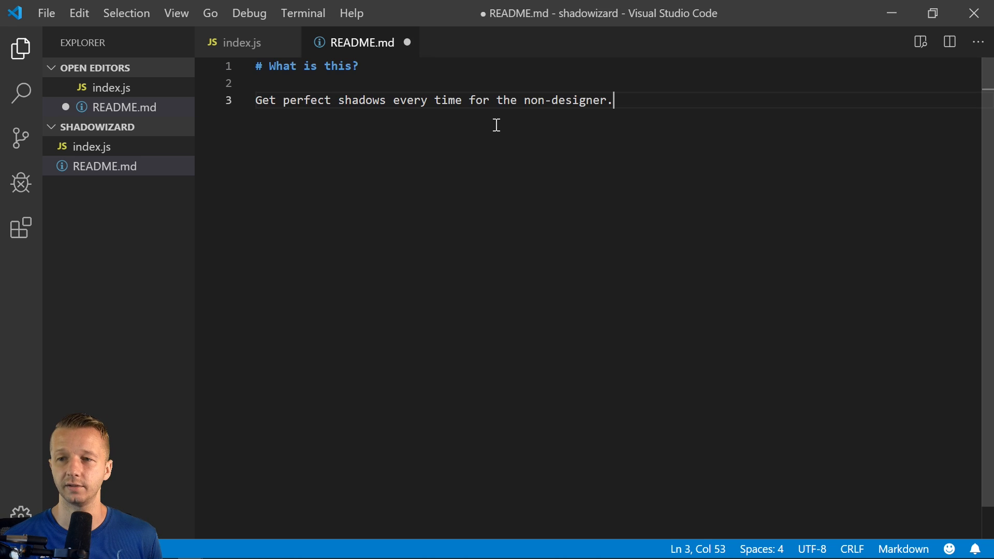
key(Return)
key(Return)
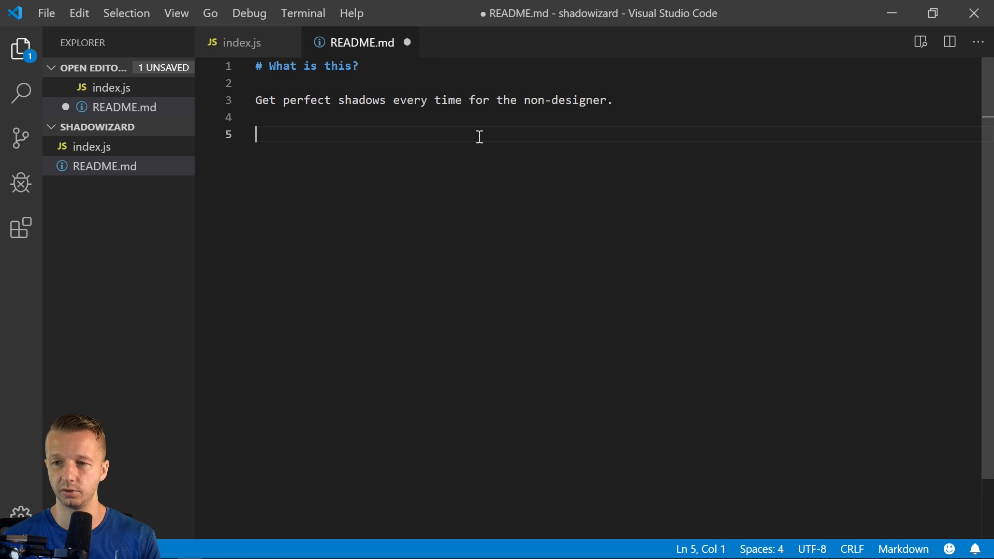
drag(361, 67, 251, 68)
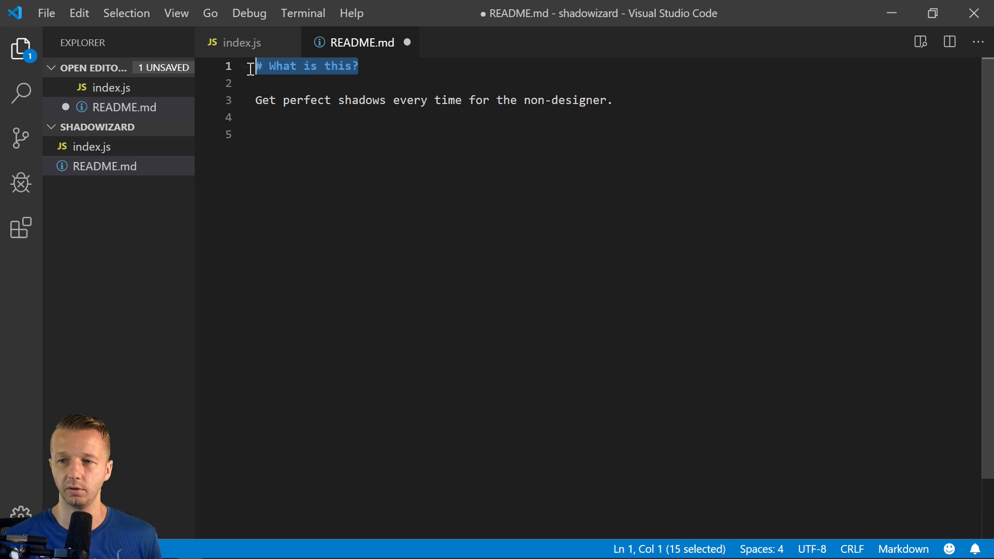
click(259, 67)
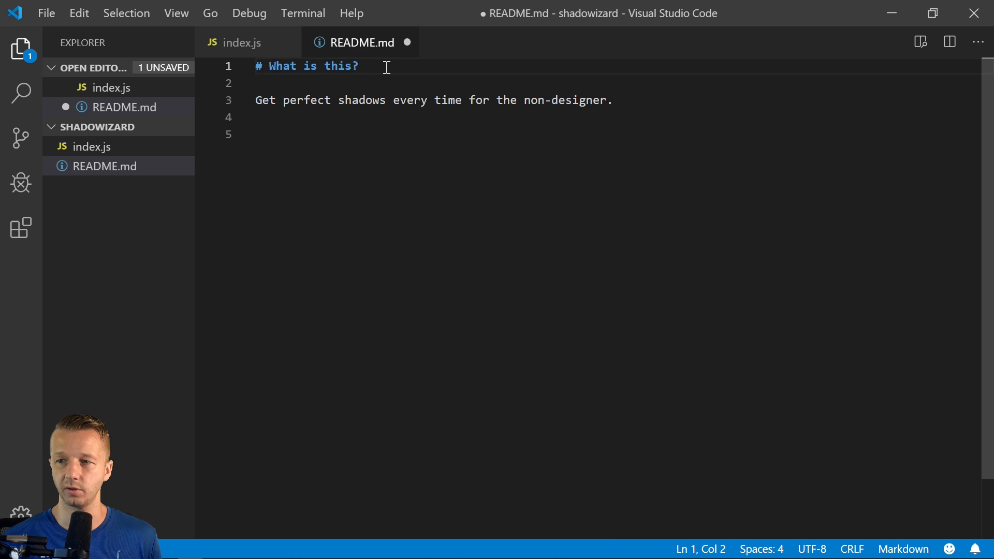
drag(381, 66, 258, 67)
click(273, 88)
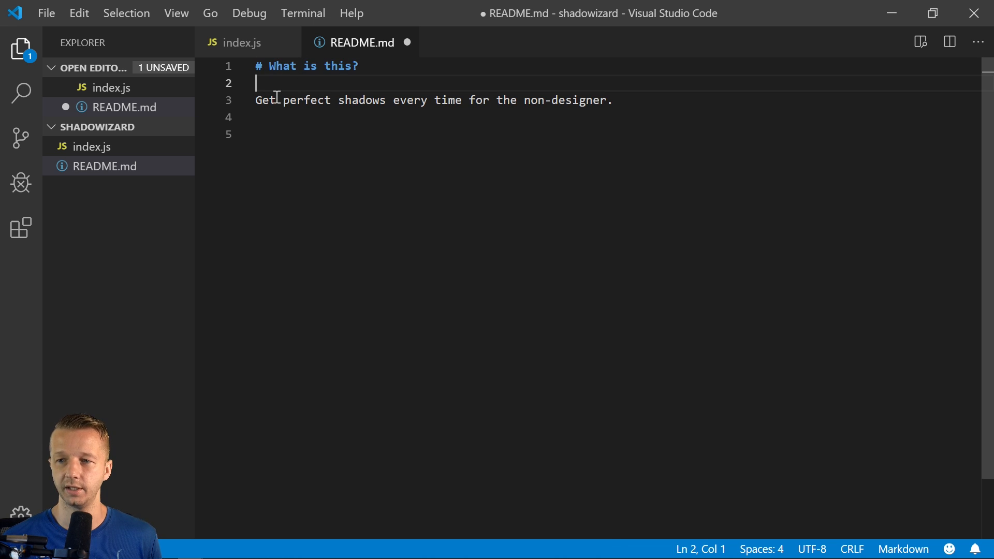
drag(281, 99, 652, 104)
click(653, 104)
key(Return)
key(Return)
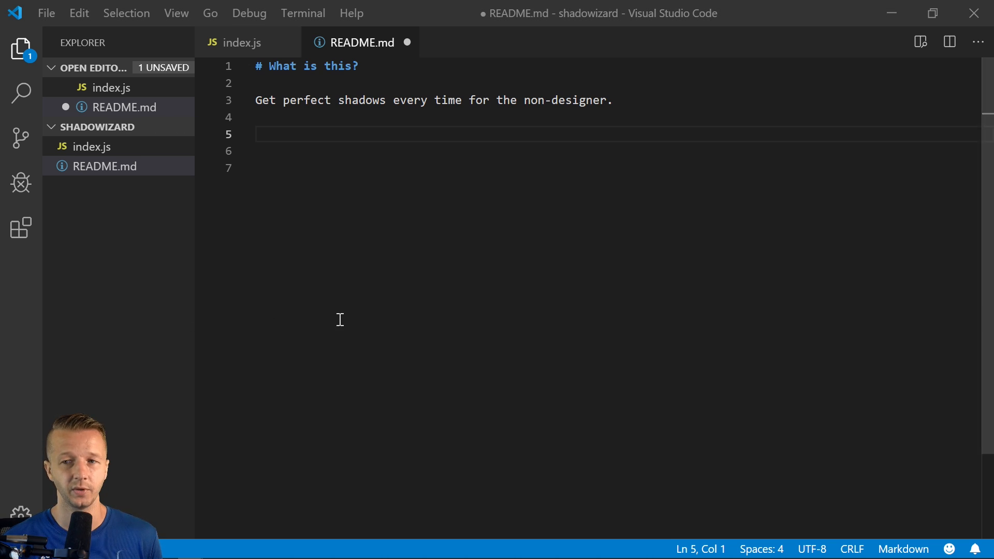
Add an Installation heading with the npm i shadowizard --save command.
click(402, 306)
key(BackSpace)
key(BackSpace)
text(# )
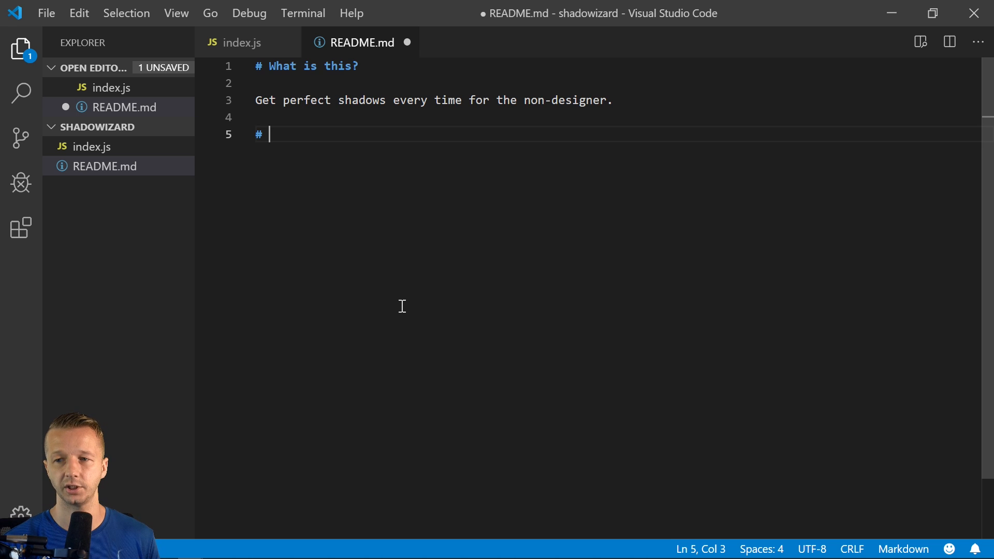
text(Installation)
key(Return)
key(Return)
text(`)
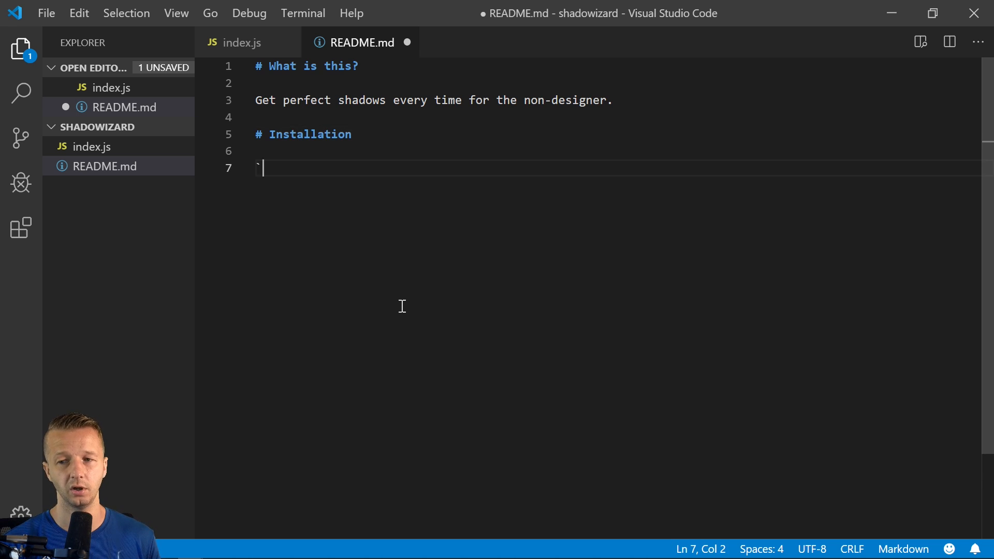
text(npm i shadowizard --save`)
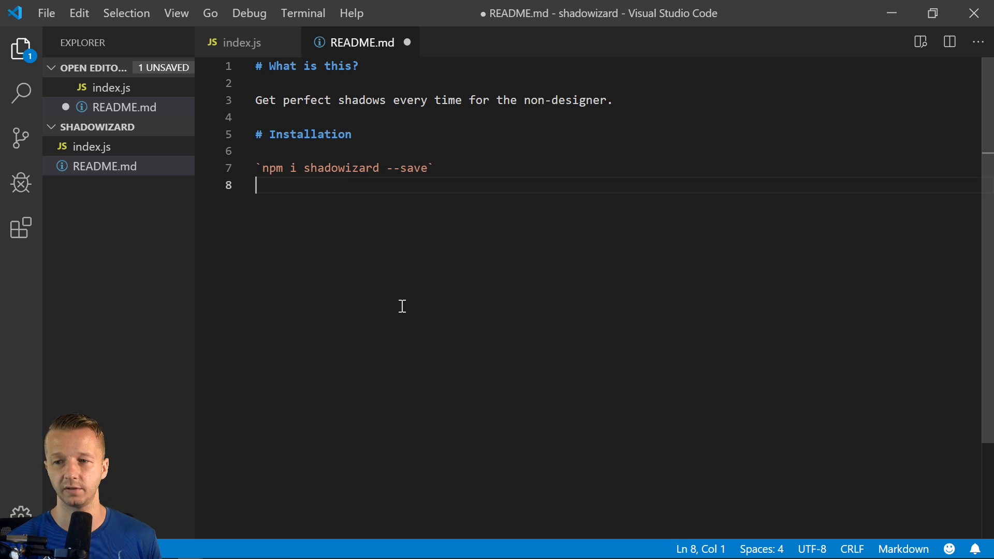
key(Return)
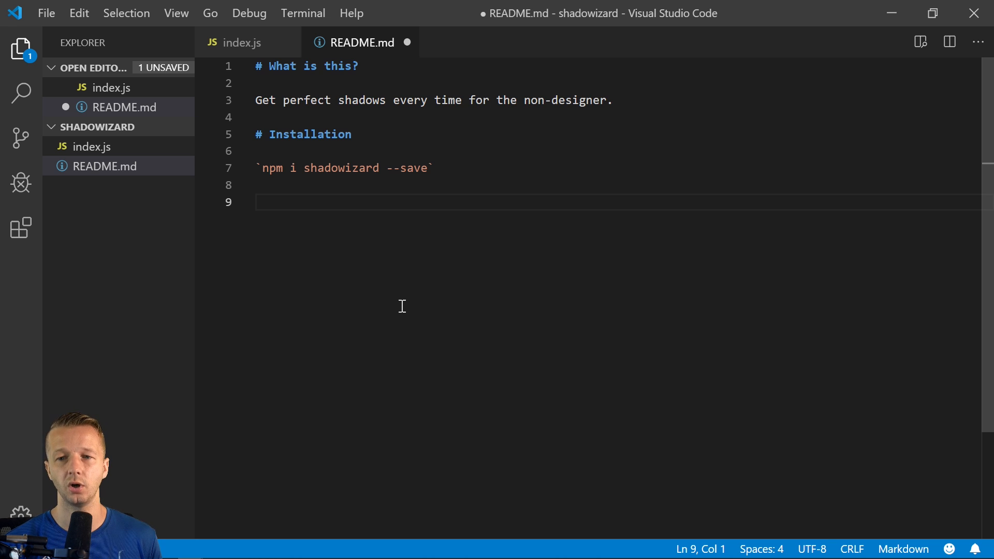
click(92, 150)
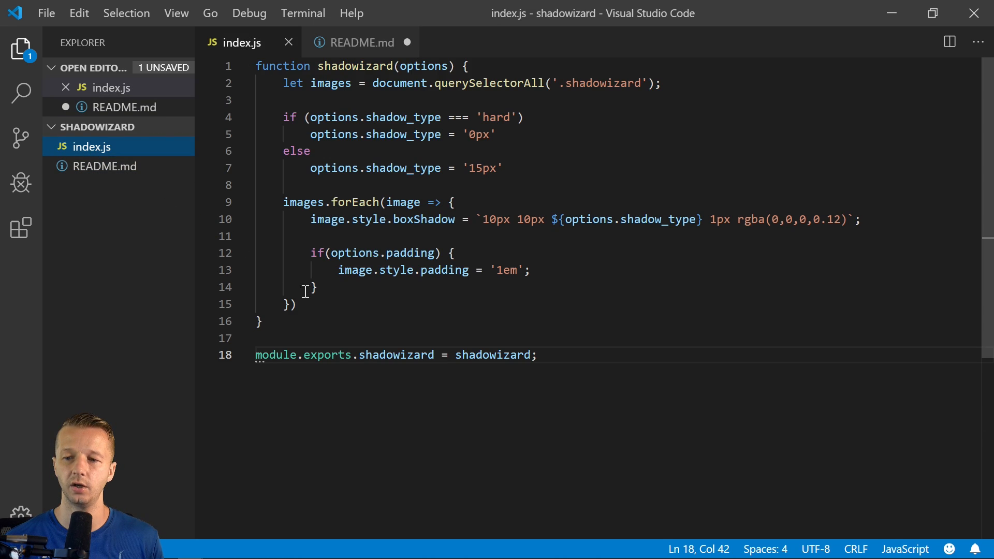
drag(262, 322, 255, 66)
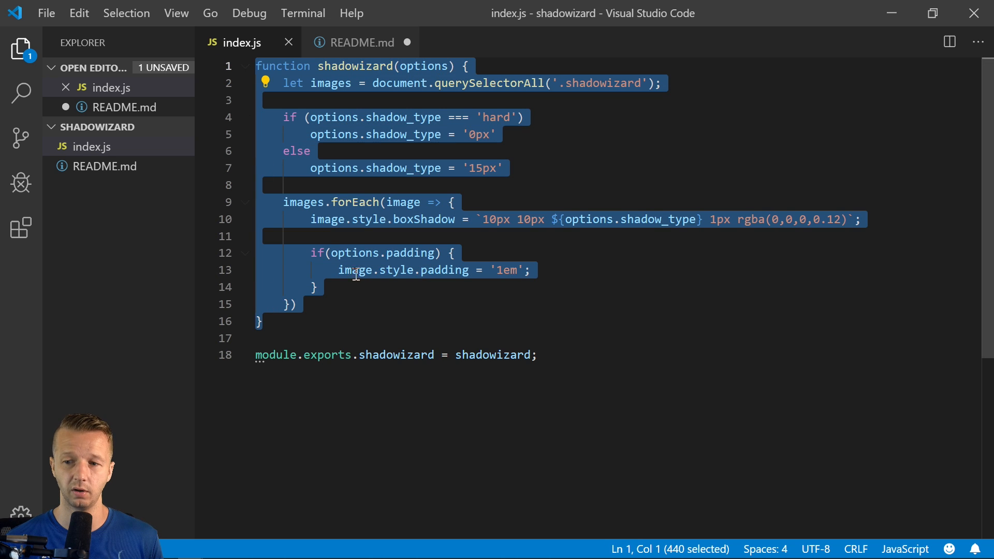
drag(527, 368, 257, 356)
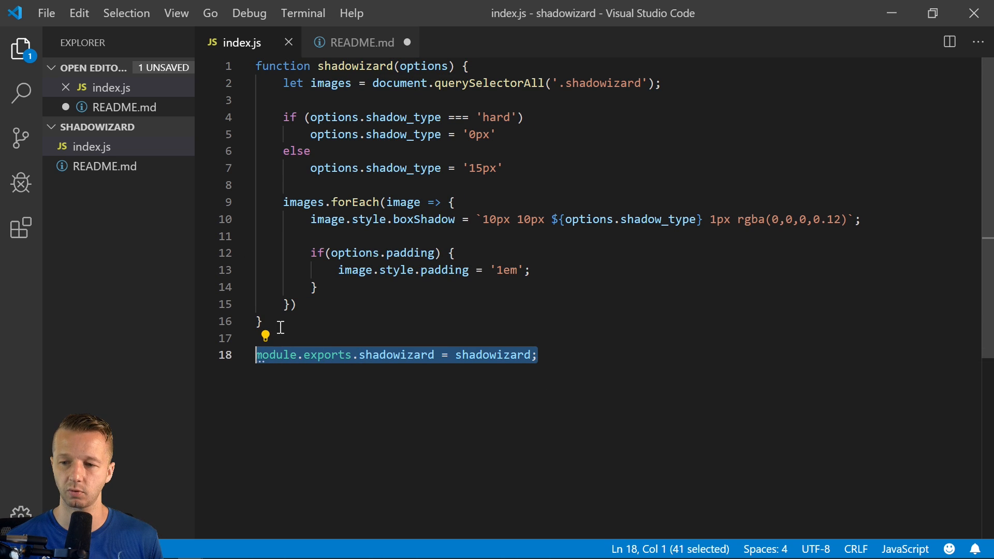
drag(262, 322, 257, 67)
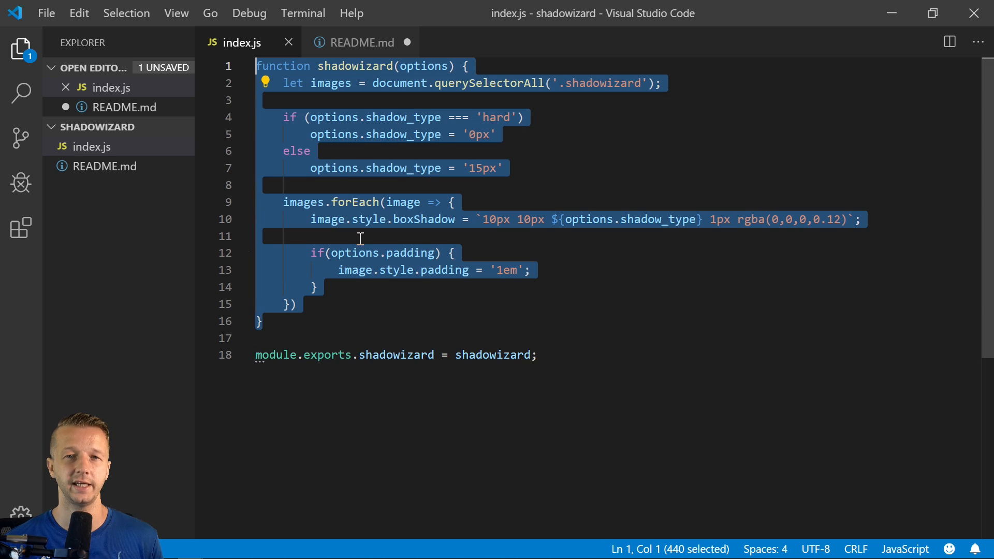
click(327, 324)
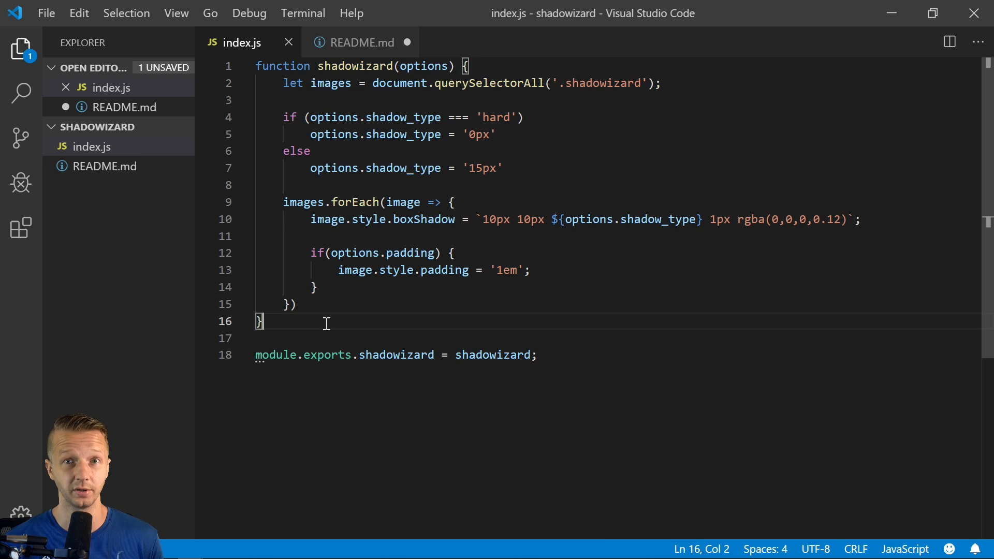
mouse_move(326, 324)
mouse_down()
mouse_move(284, 202)
mouse_move(256, 67)
mouse_up()
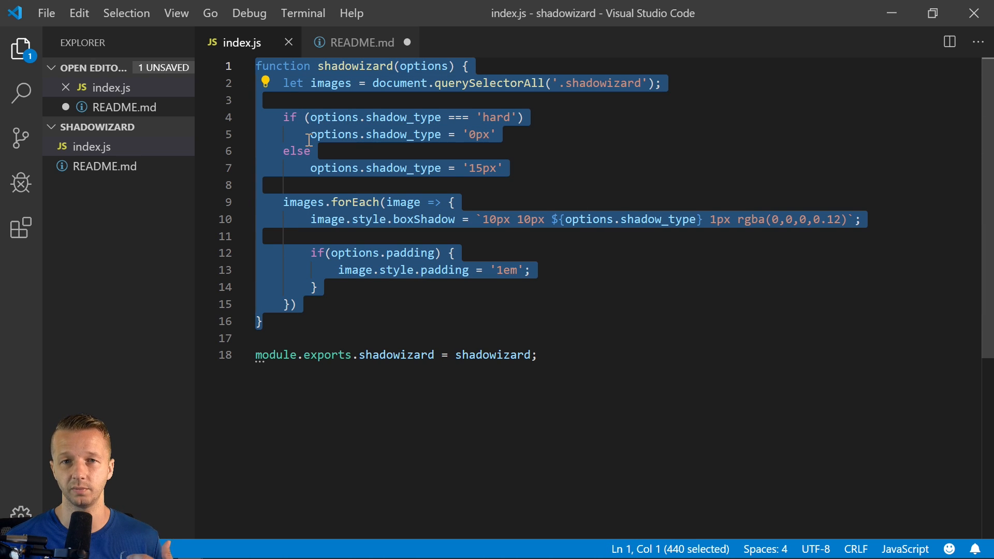
Add a 'Then...' line below the install command in README.md.
mouse_move(109, 156)
click(389, 185)
key(ctrl+Tab)
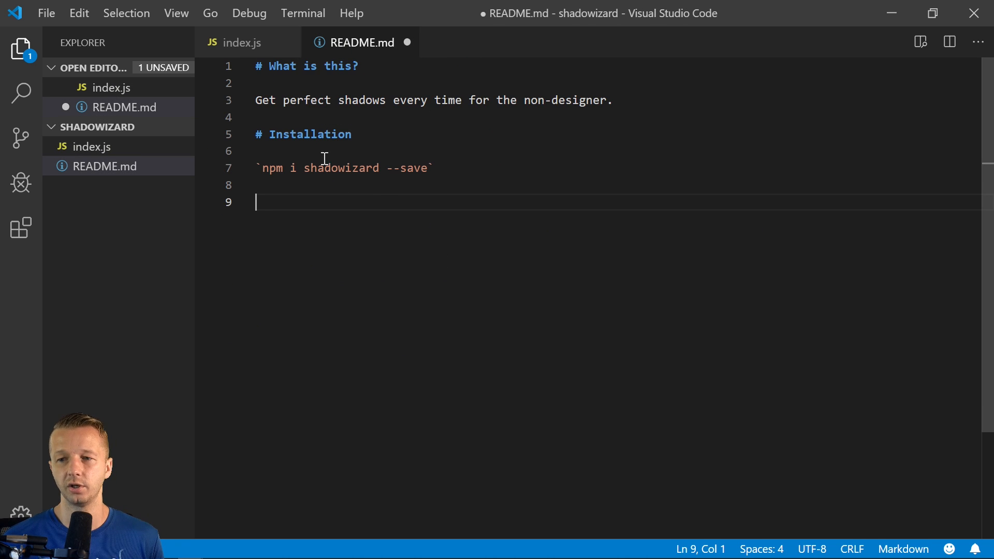
click(290, 150)
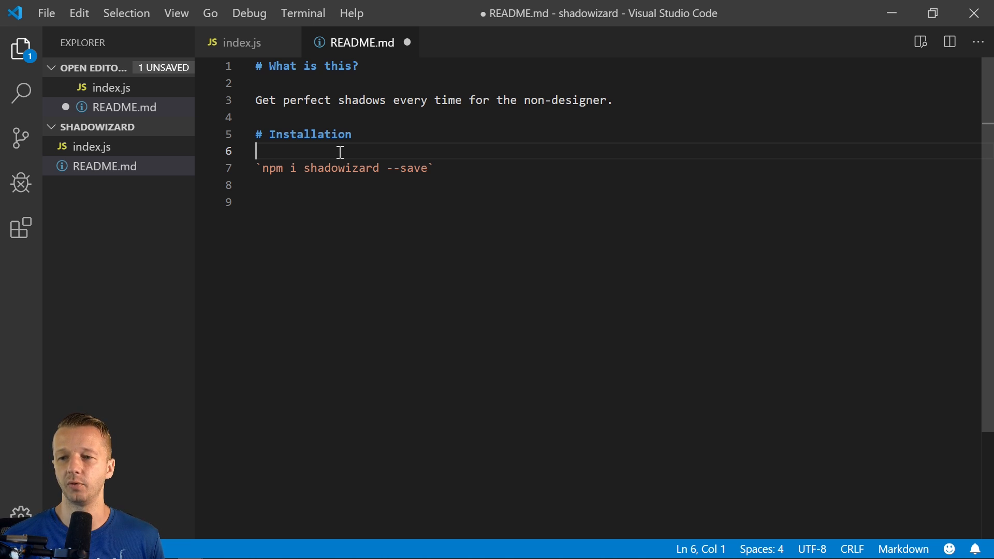
drag(340, 153, 464, 183)
click(458, 183)
click(447, 206)
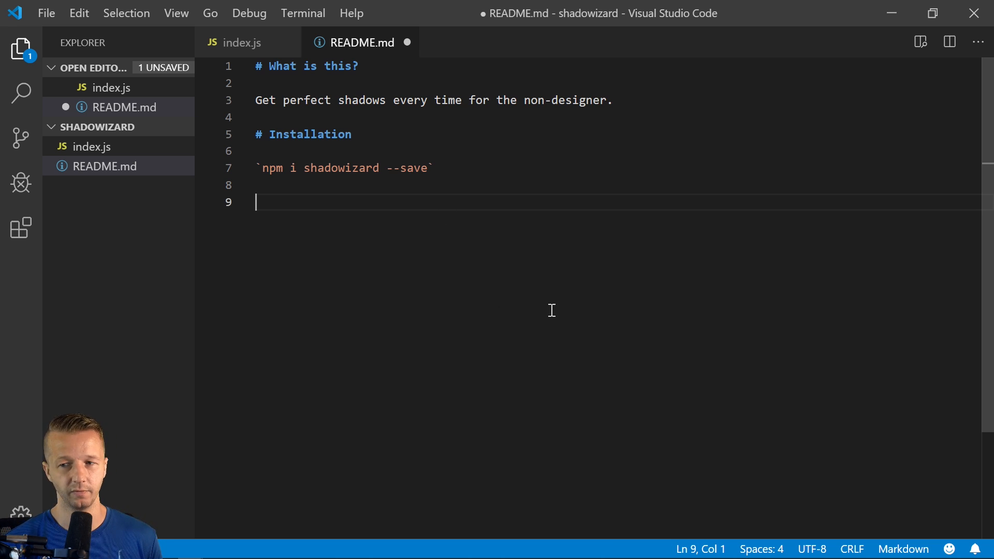
text(Then...)
key(Return)
key(Return)
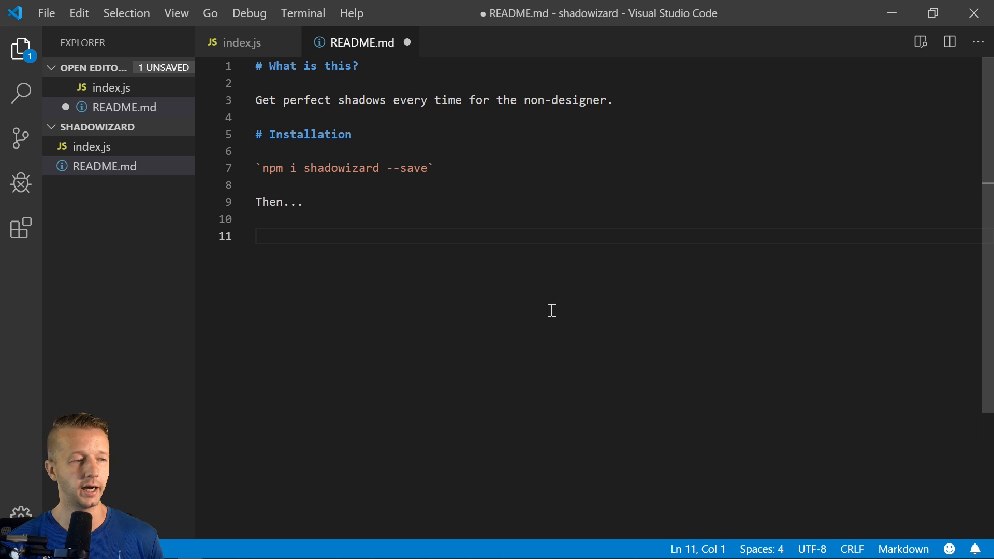
text(``)
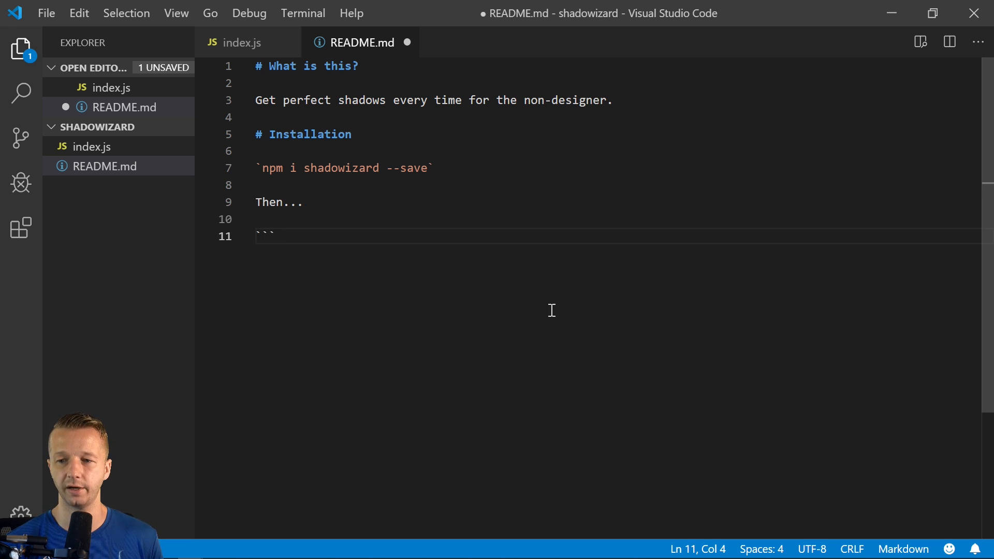
Add a fenced code block importing shadowizard and calling it with shadow_type 'soft', padding false.
key(Return)
key(Return)
text(```)
key(Up)
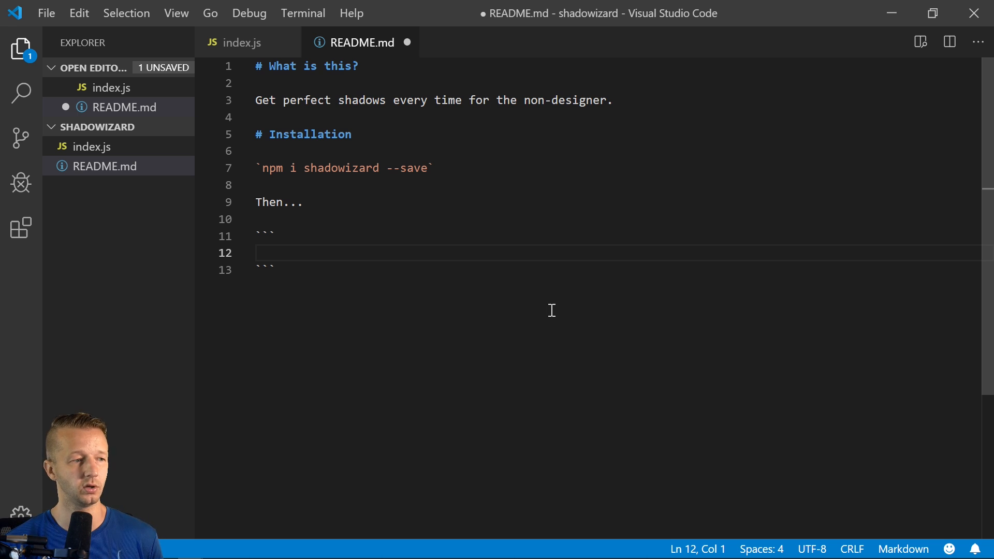
click(277, 250)
text(import { shadowizard } from 'shadowizard';  shadowizard({     shadow_type: 'soft',     padding: false });)
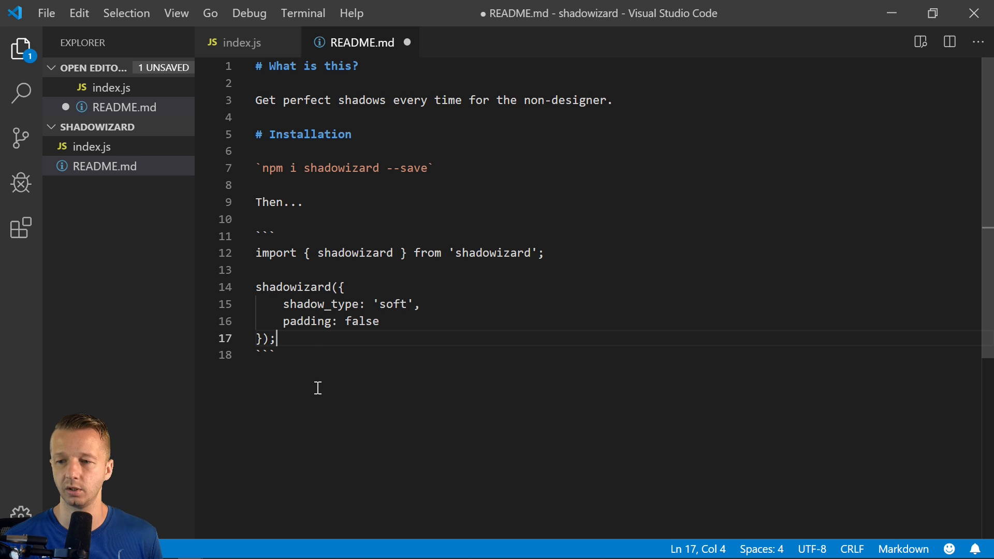
key(Down)
drag(294, 348, 256, 252)
click(360, 355)
key(Return)
key(Return)
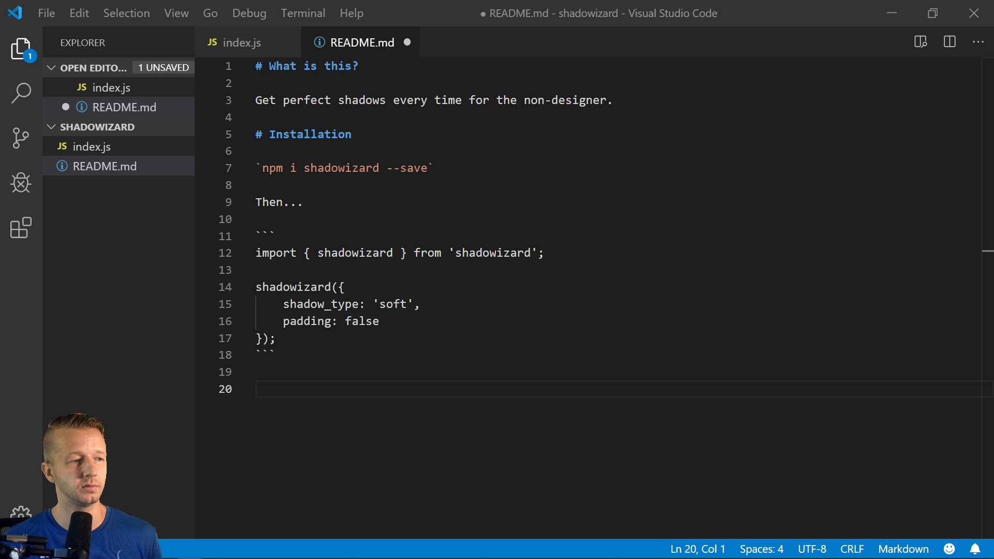
Paste the Options section below the code block, separated by one blank line.
text(## Options  Shadowizard supports 2 options, both of which are optional:  * *shadow_type* - _hard | soft_ (Defaults to soft) * *padding* - _boolean_ (Defaults to false))
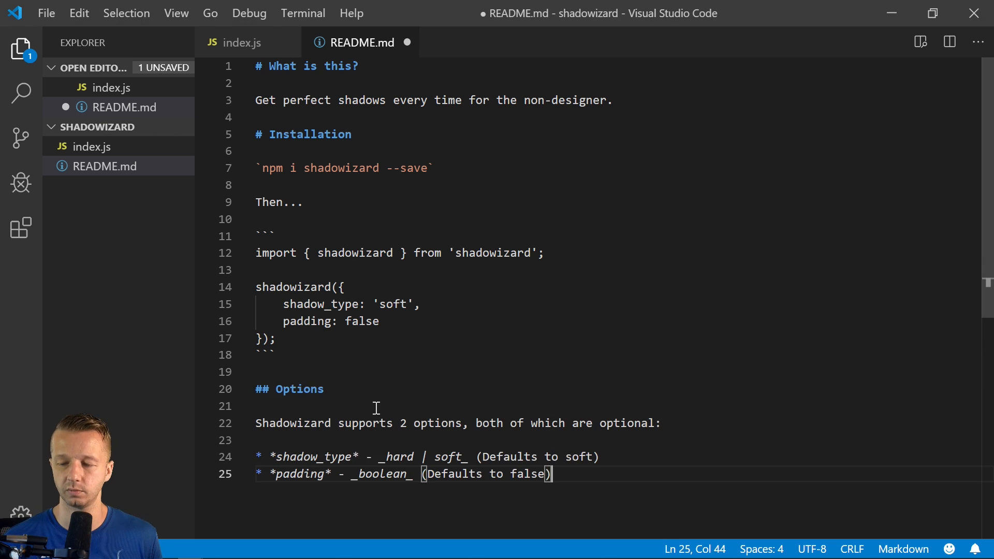
click(315, 371)
key(BackSpace)
scroll(365, 326, down, 3)
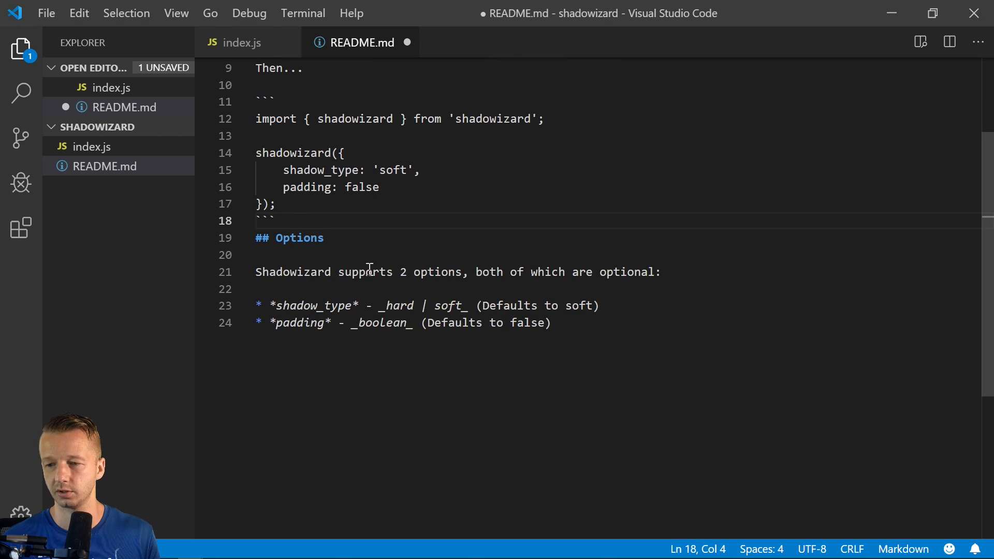
key(Return)
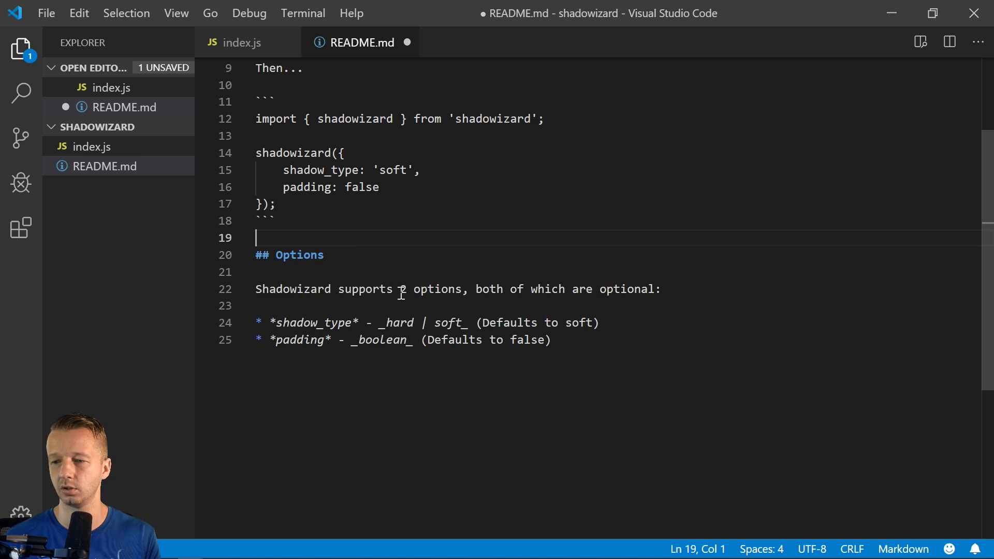
Check the shadow_type hard | soft and padding option lines, then save README.md.
click(651, 289)
drag(284, 323, 407, 323)
mouse_move(469, 323)
mouse_down()
mouse_move(482, 324)
mouse_move(379, 325)
mouse_up()
drag(462, 323, 469, 323)
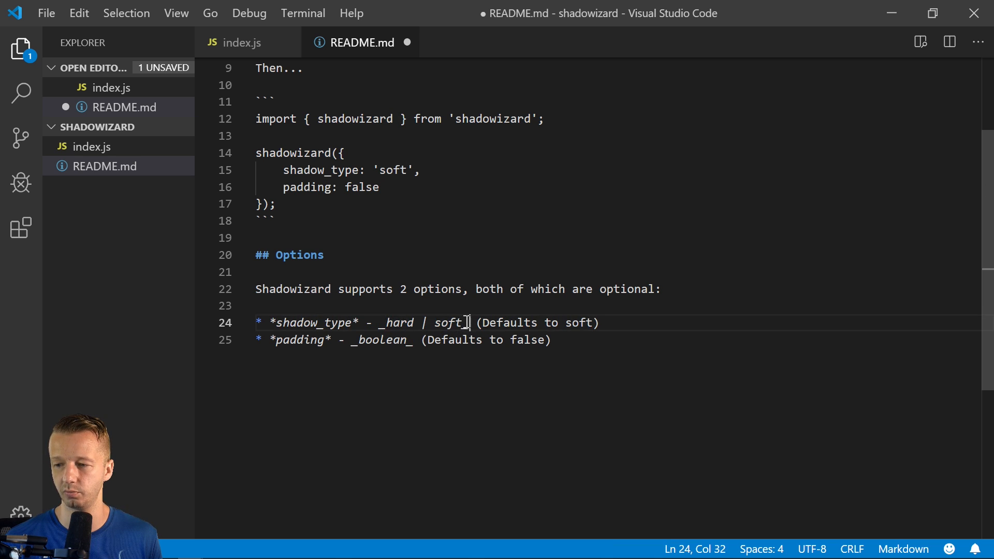
click(470, 326)
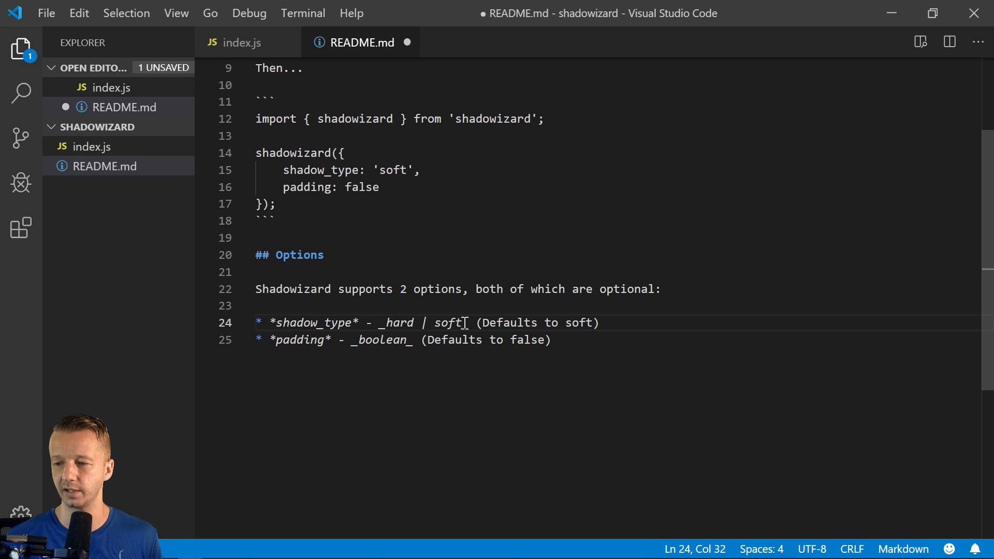
drag(465, 322, 379, 324)
click(387, 339)
click(371, 362)
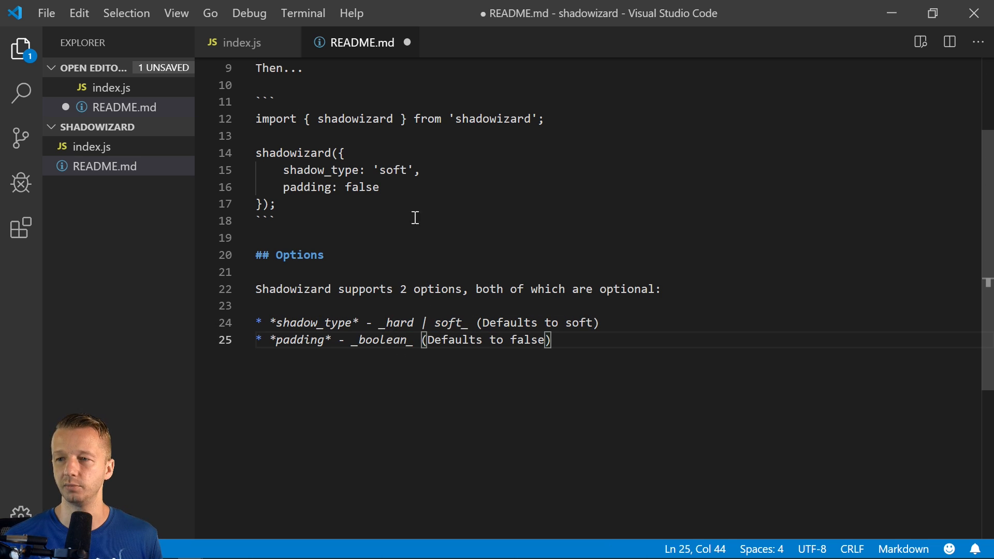
key(ctrl+s)
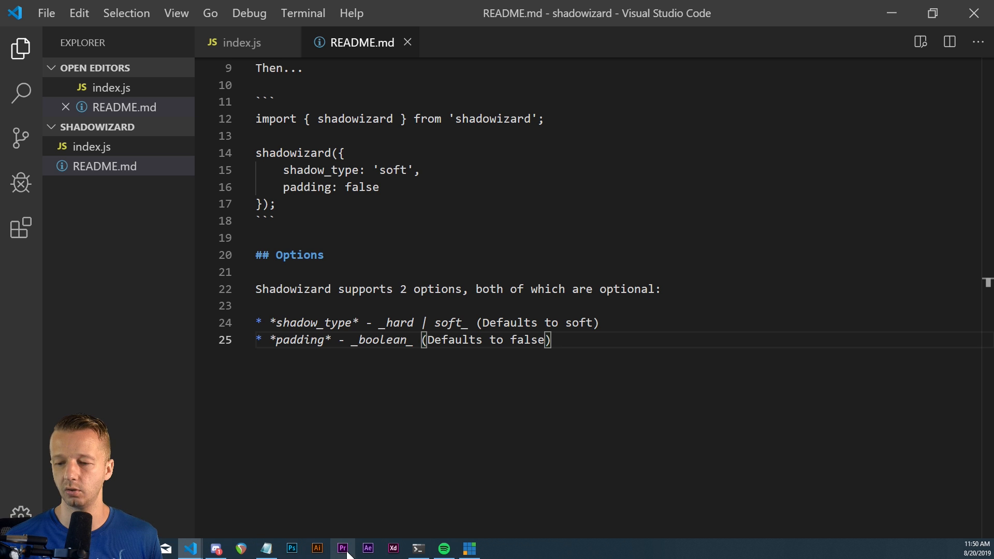
Run git init, git add . and git commit -m "first commit" in the shadowizard folder.
click(418, 549)
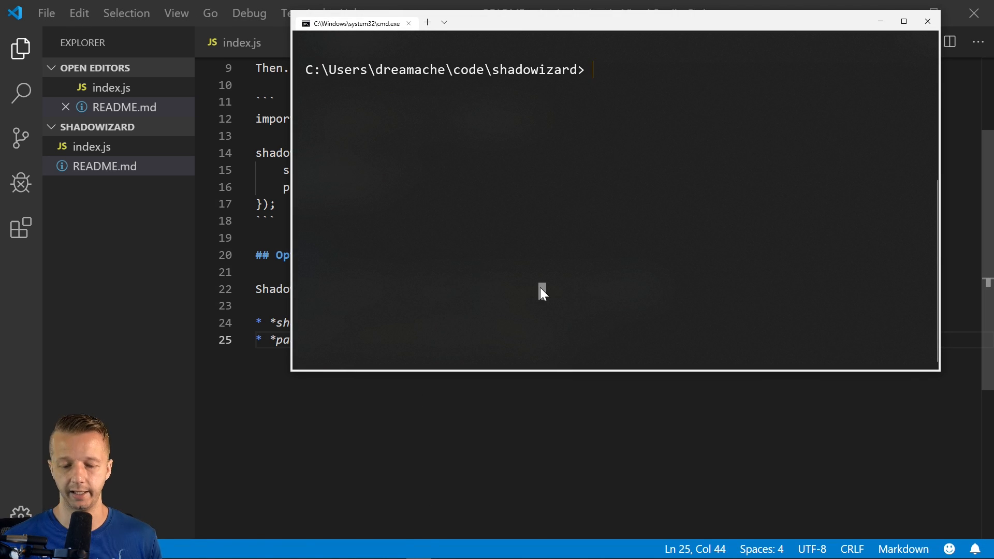
text(git init)
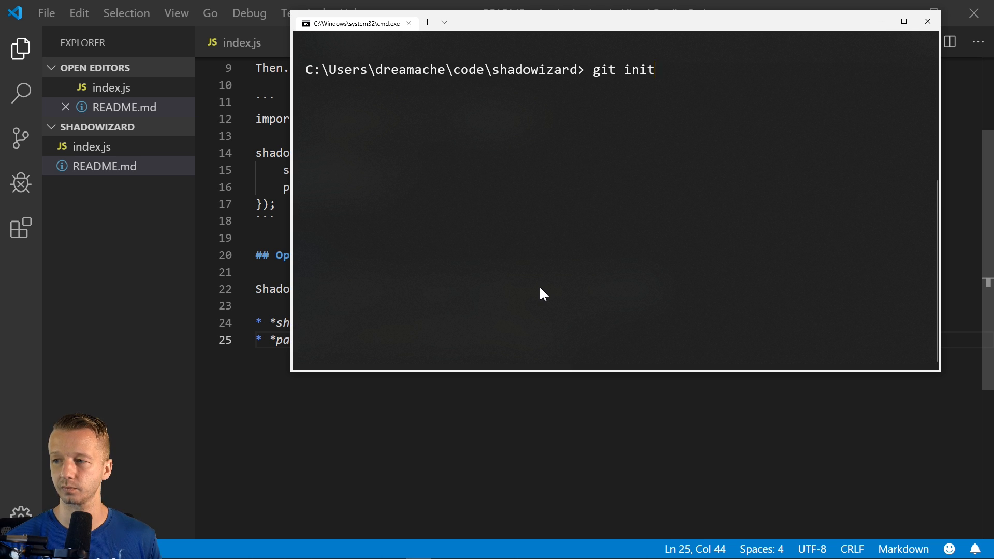
key(Return)
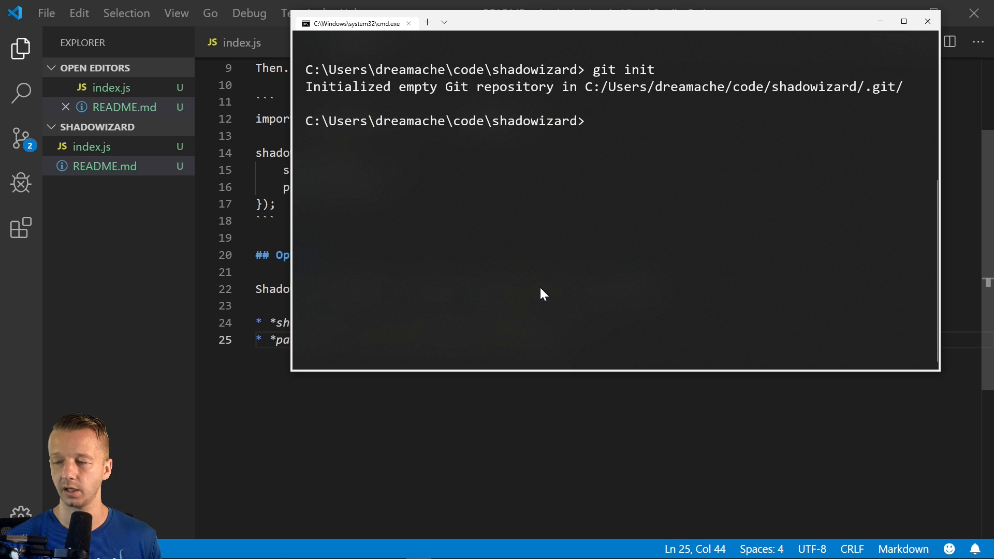
text( git )
text(a)
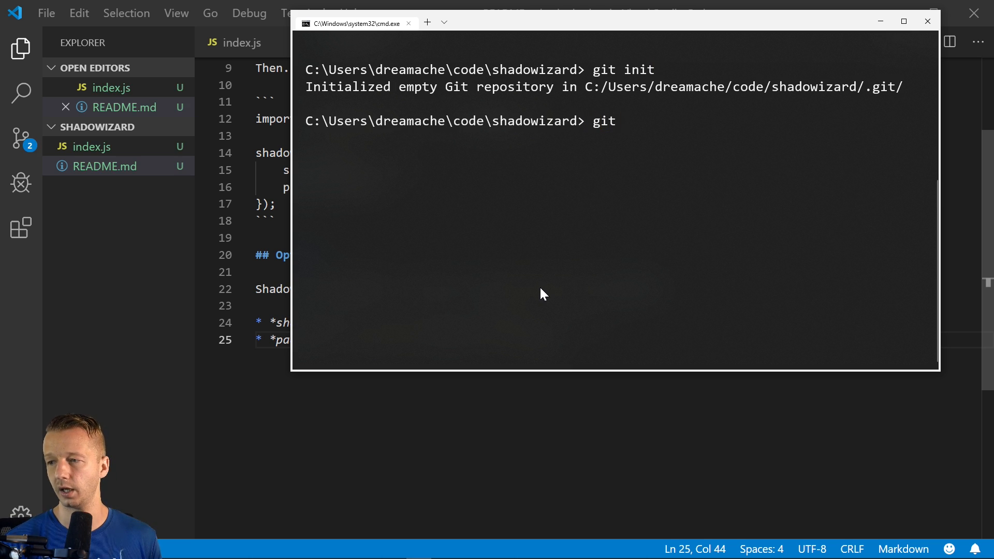
text(dd .)
key(Return)
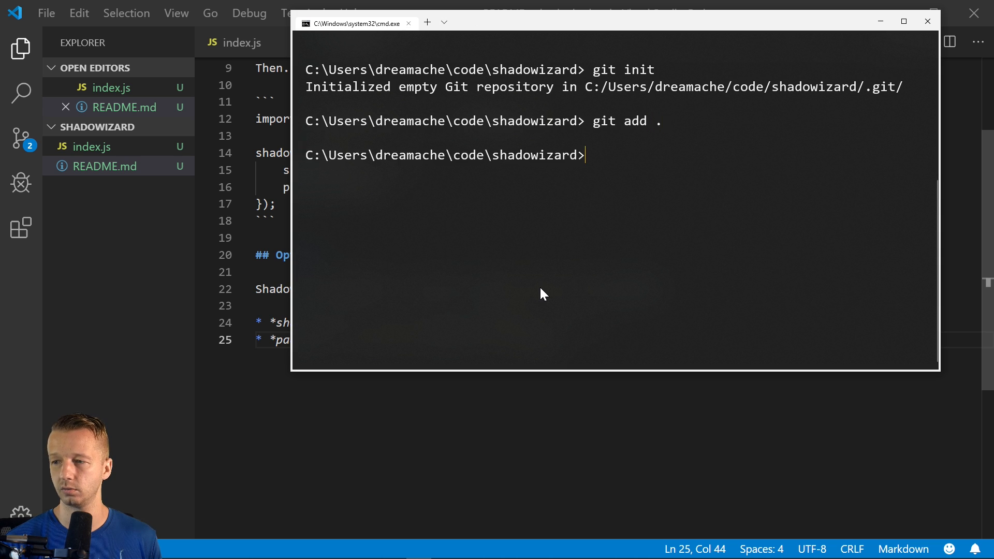
text(git commit -m "first commit)
key(Return)
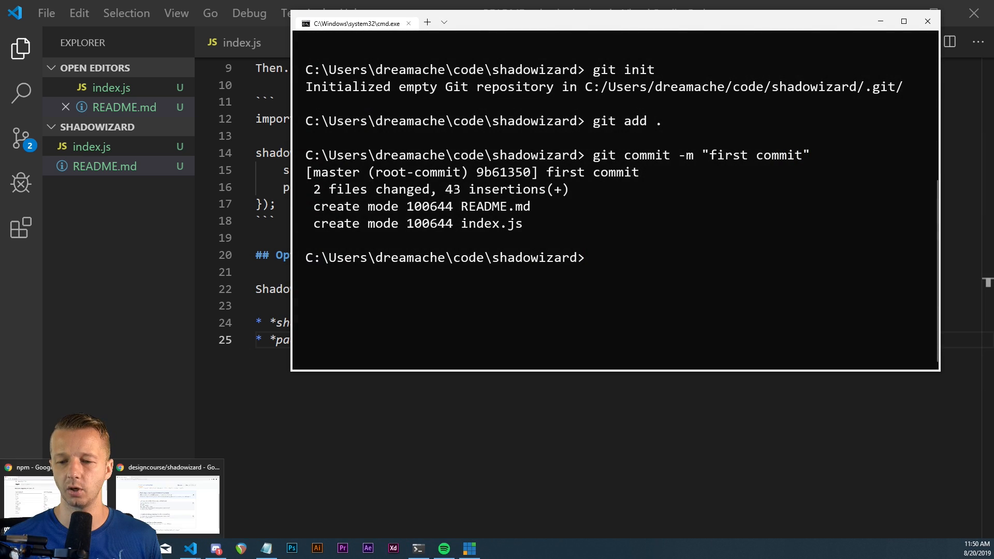
mouse_move(216, 548)
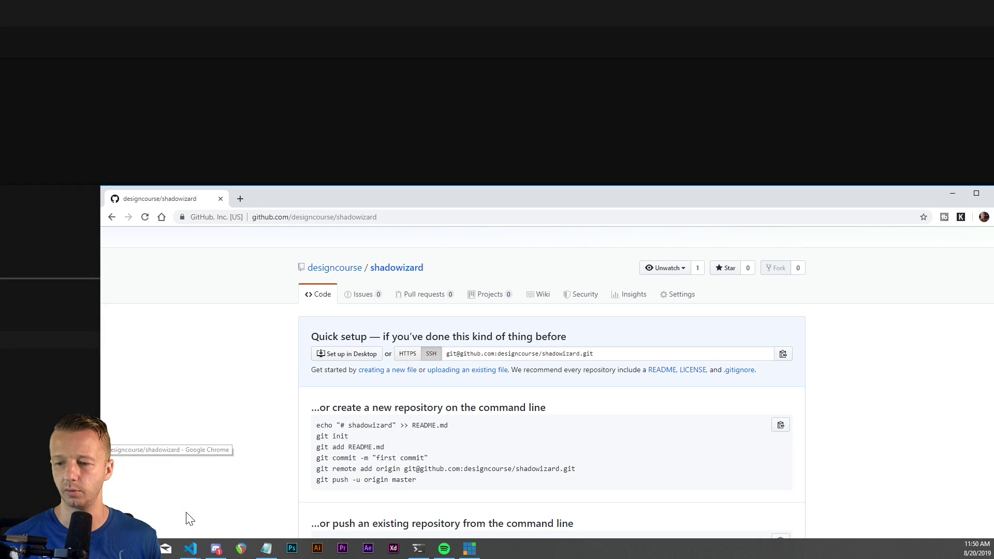
Copy GitHub's git remote add origin command and run it in the command prompt.
click(183, 514)
drag(316, 468, 579, 469)
key(ctrl+c)
click(473, 126)
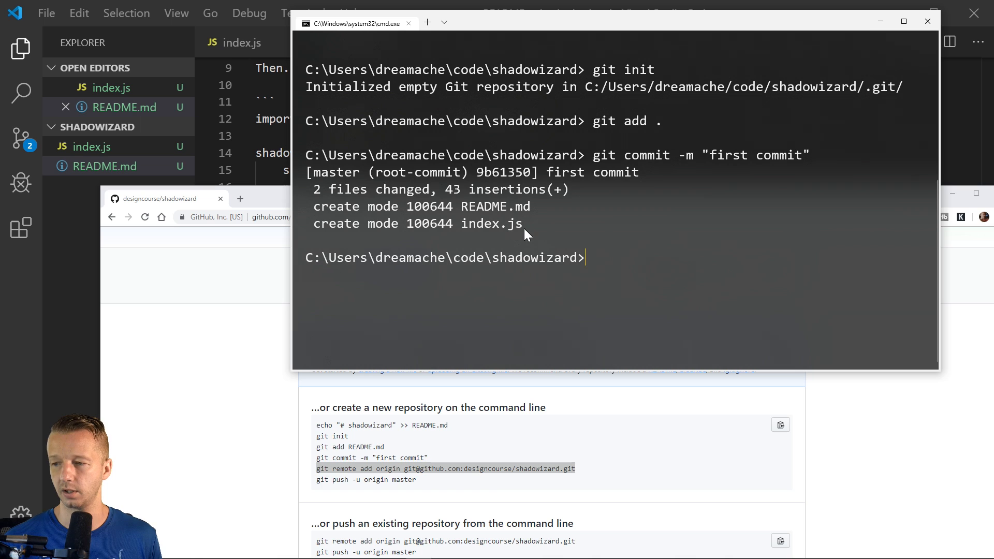
key(ctrl+v)
key(Return)
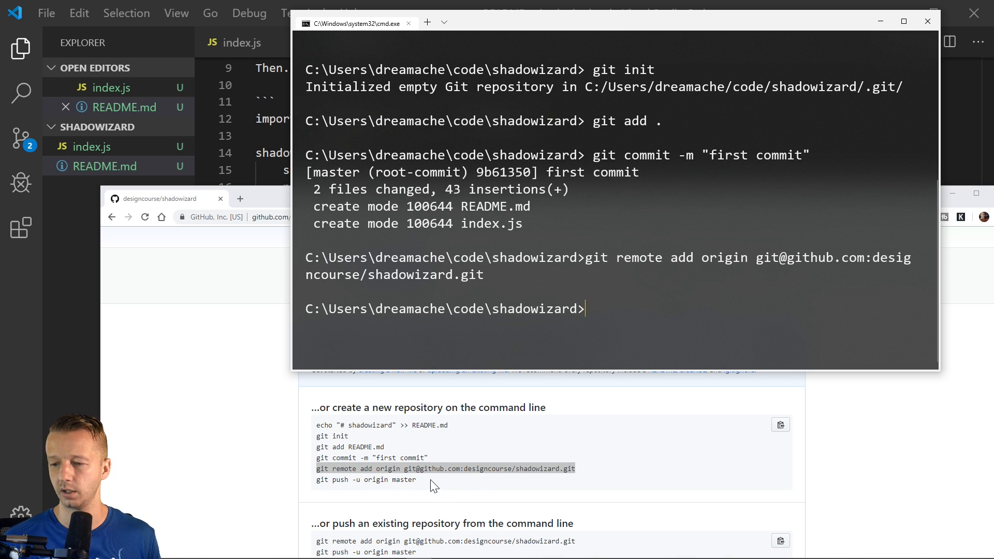
Run git push -u origin master and enter the key passphrase to complete the push.
drag(420, 481, 317, 481)
click(451, 182)
key(ctrl+v)
key(Return)
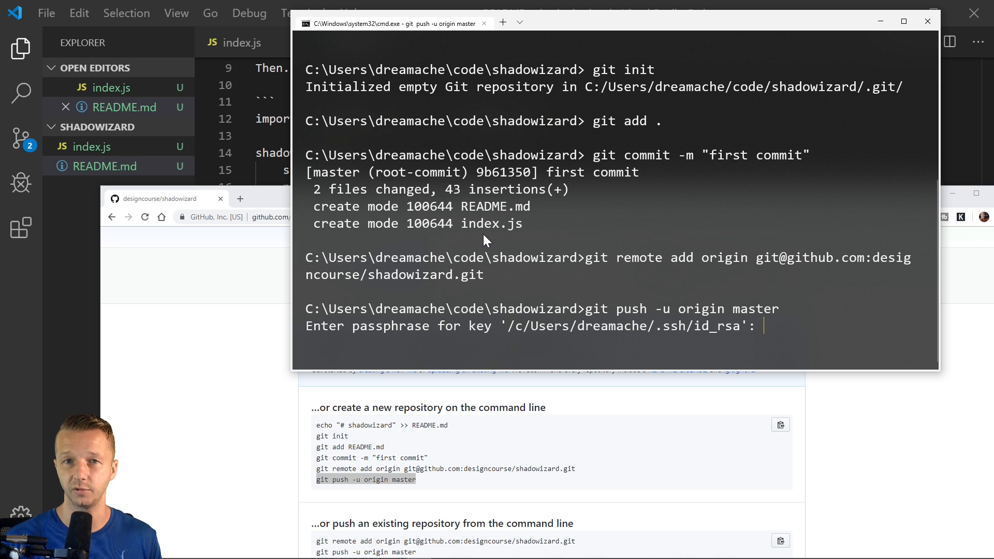
key(Return)
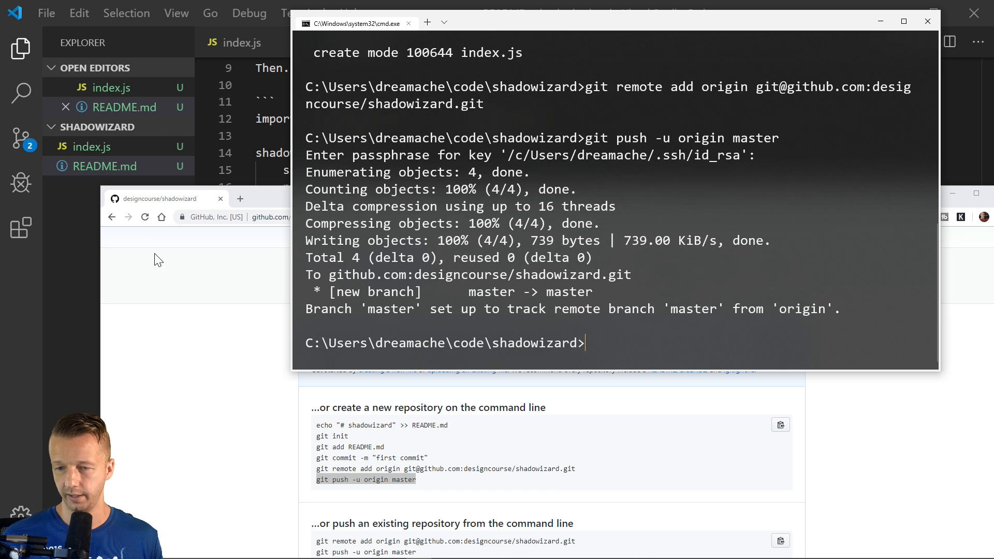
Review the rendered README's install, usage and Options text on GitHub, then return to cmd.
click(141, 222)
scroll(217, 378, down, 3)
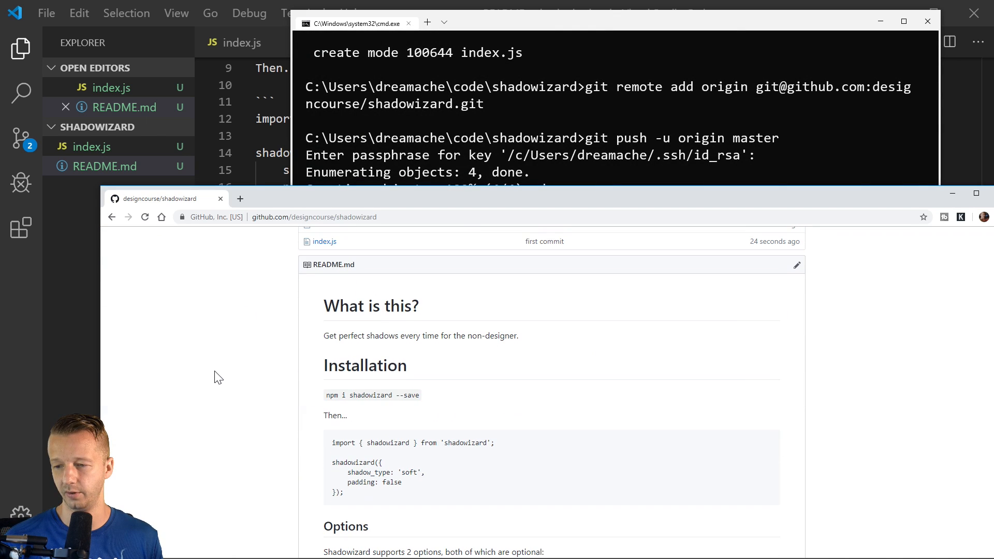
drag(402, 196, 346, 64)
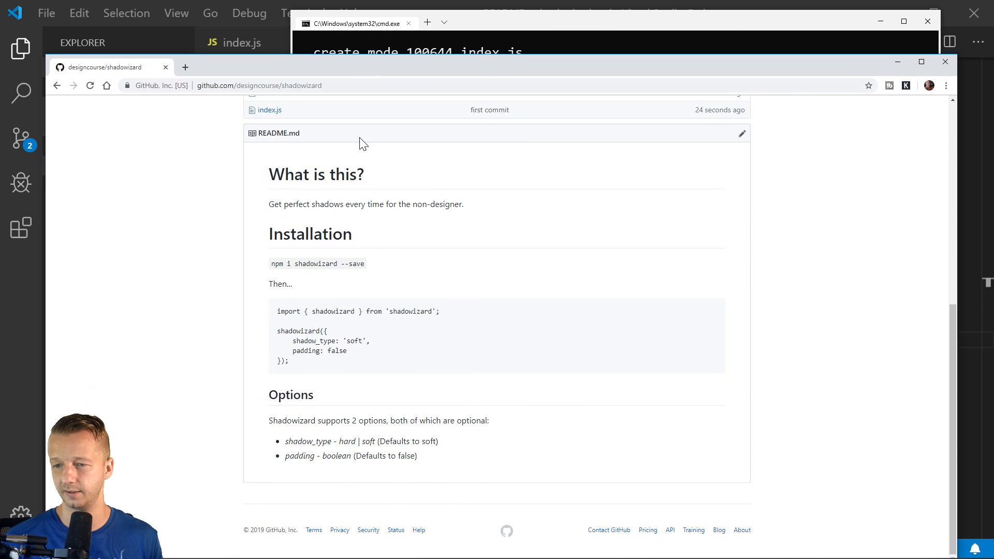
drag(365, 265, 271, 270)
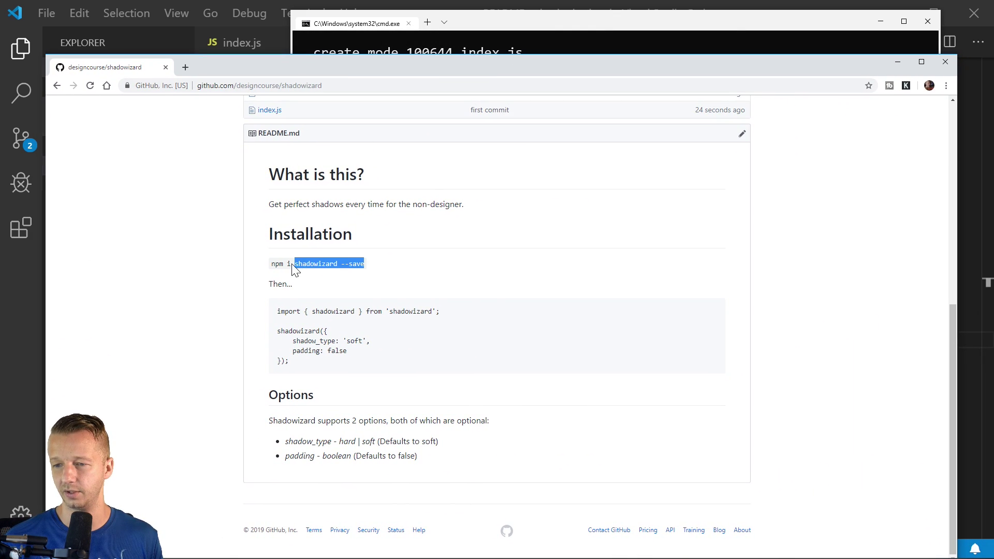
click(315, 278)
drag(278, 309, 346, 365)
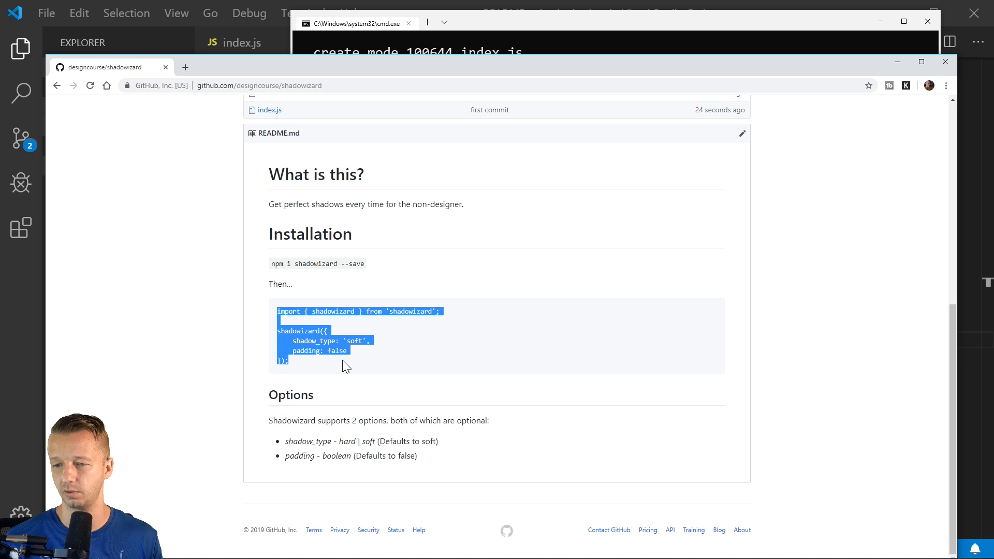
click(324, 425)
drag(266, 424, 408, 470)
click(454, 465)
mouse_move(344, 351)
mouse_down()
mouse_move(272, 265)
mouse_move(418, 365)
mouse_up()
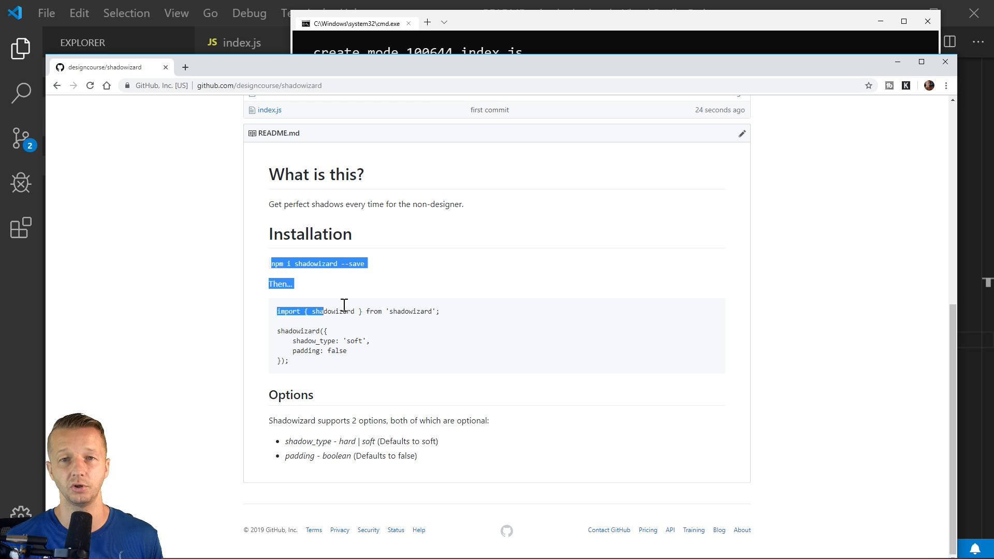
key(alt+Tab)
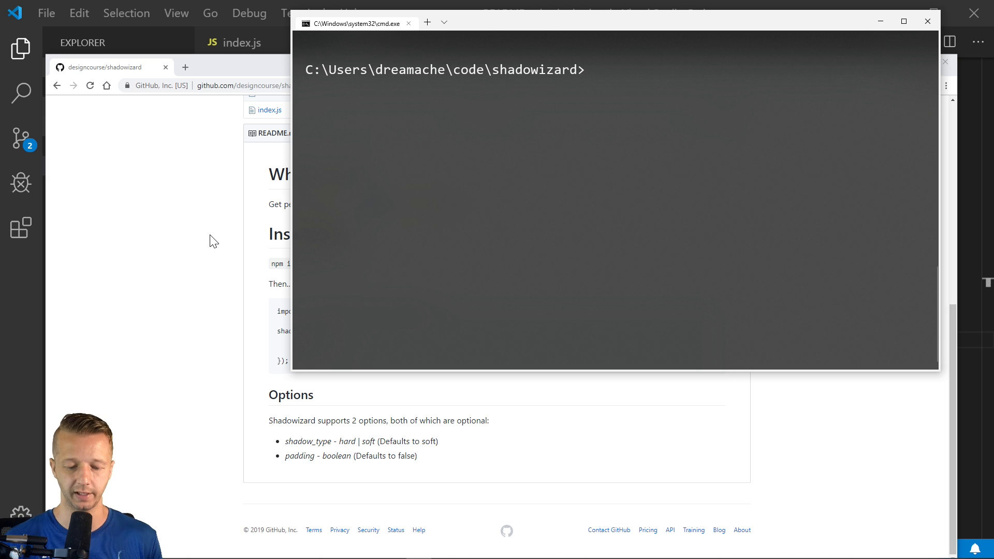
text(n)
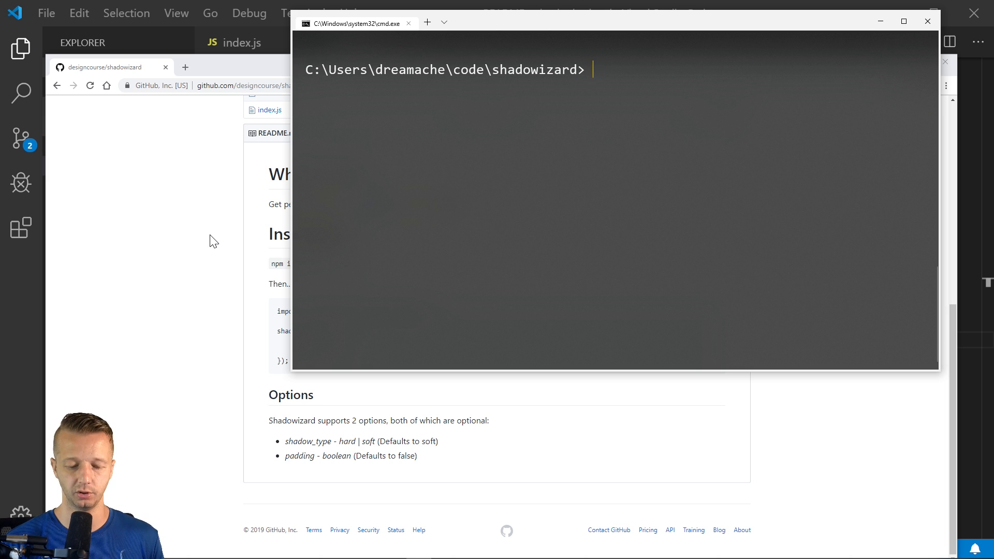
text(pm init)
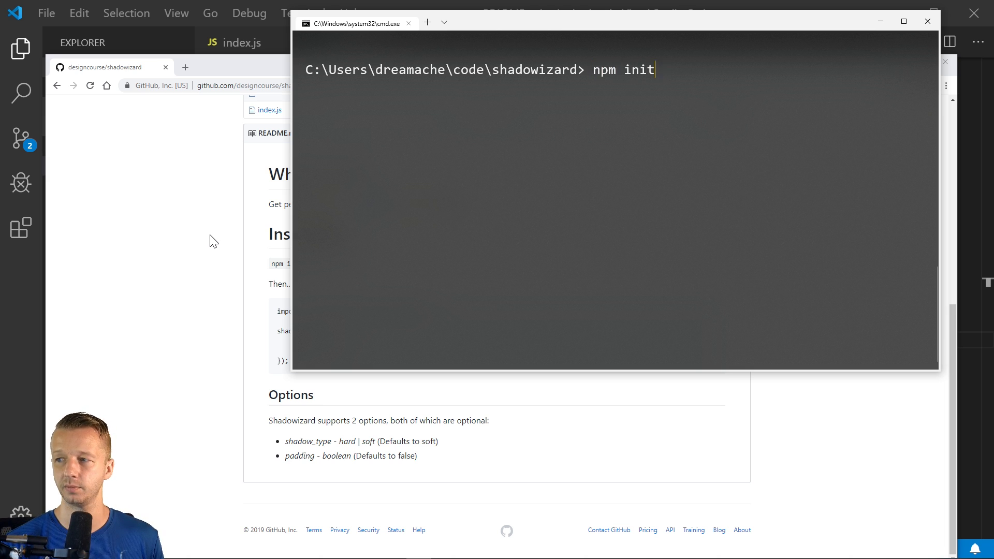
Run npm init, accepting name shadowizard and version 1.0.0 and entering a description.
key(Return)
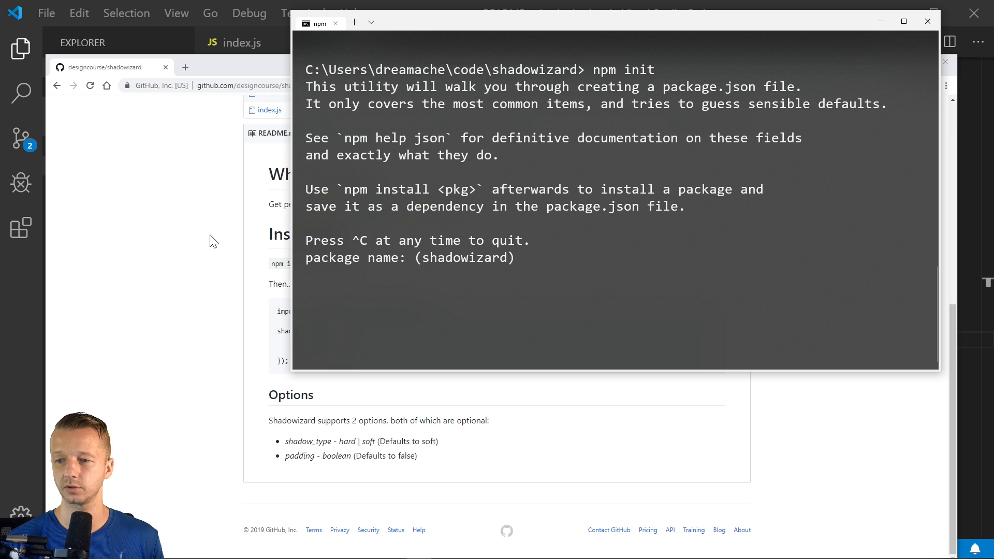
key(Return)
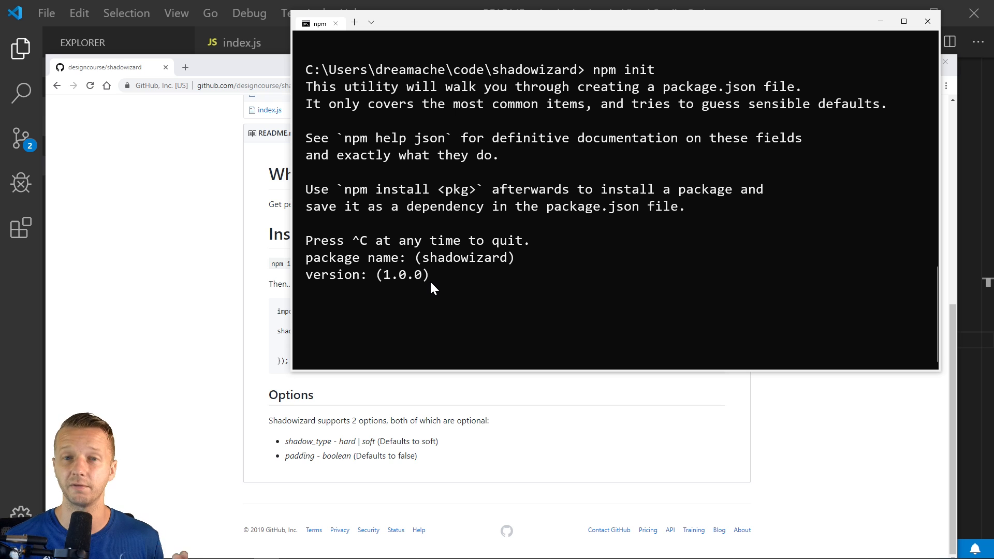
click(441, 273)
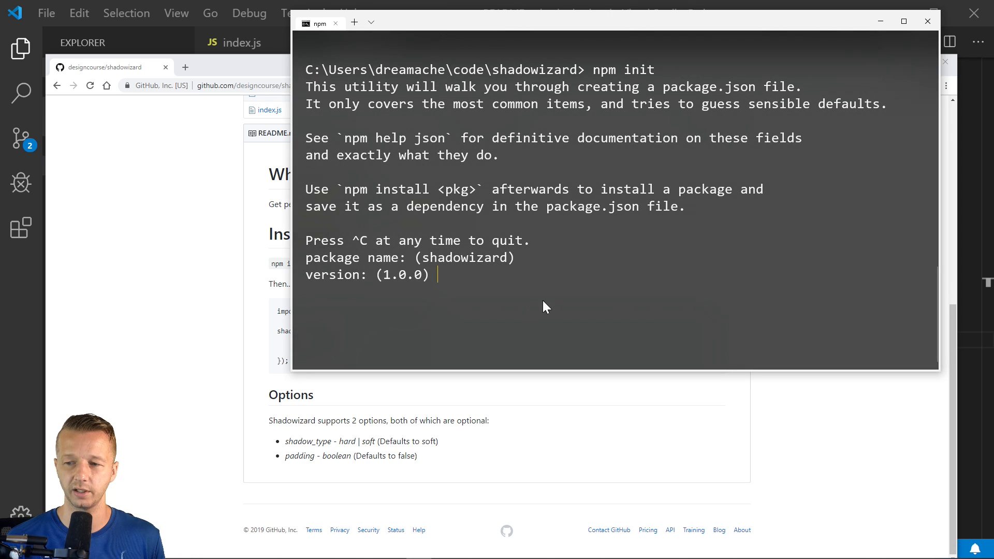
key(Return)
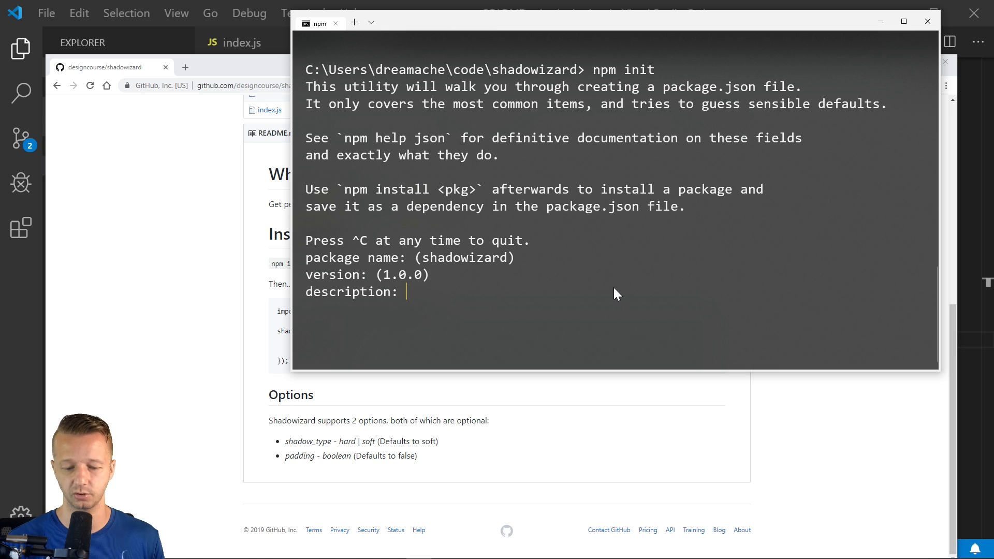
text(Add awesome ad)
key(BackSpace)
key(BackSpace)
text(shadows for the non-designer)
key(Return)
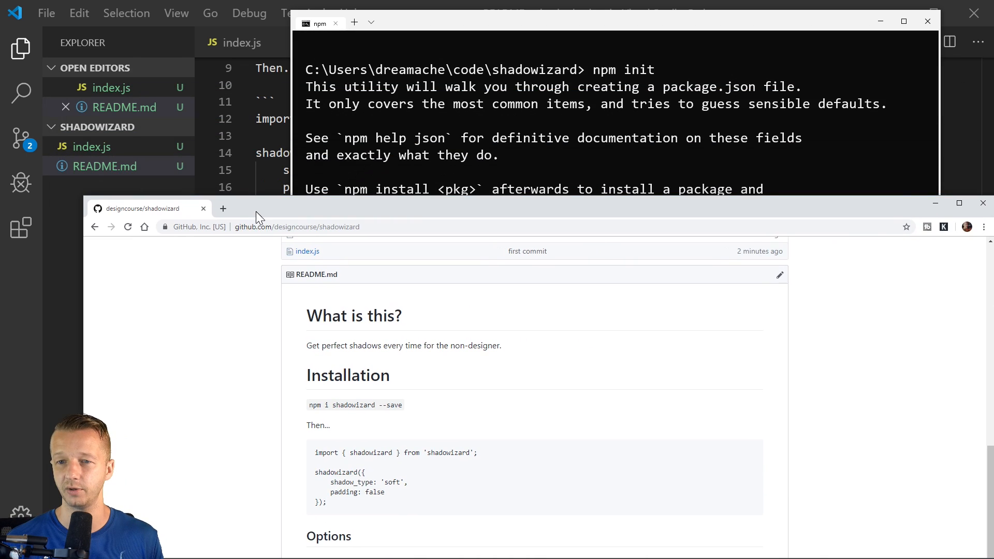
Accept index.js entry and git repository, set keyword shadows, author Gary Simon, ISC license, and approve package.json.
click(454, 132)
key(Return)
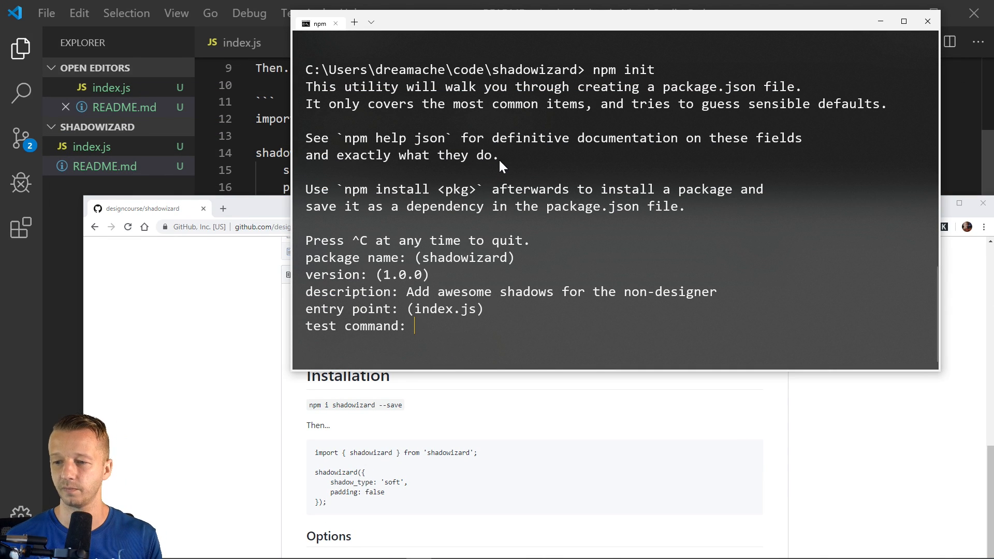
key(Return)
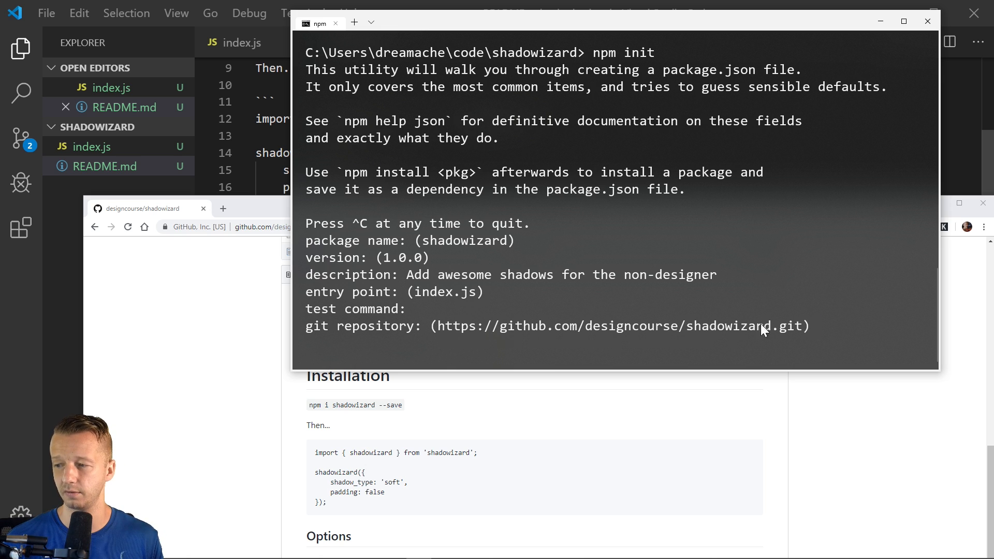
key(Return)
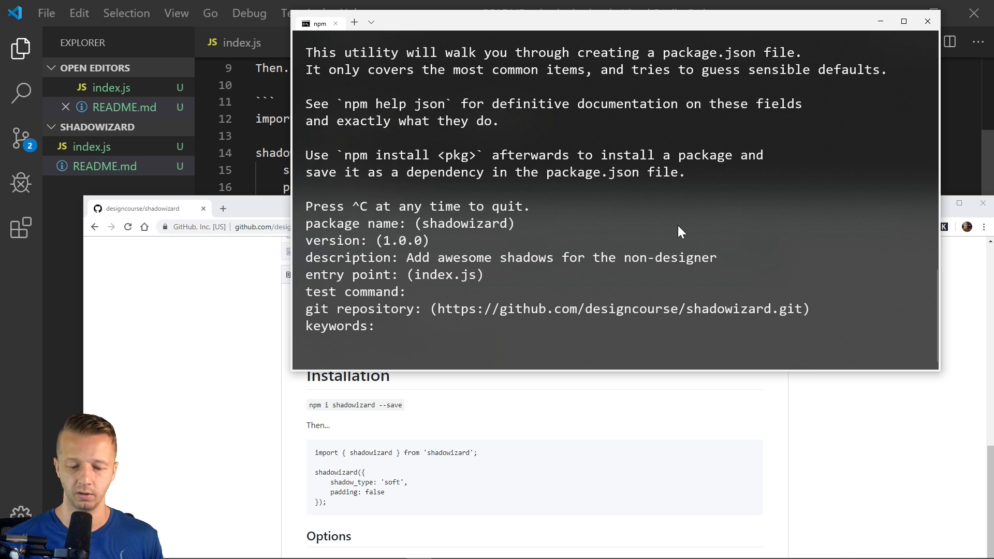
text(shadows)
key(Return)
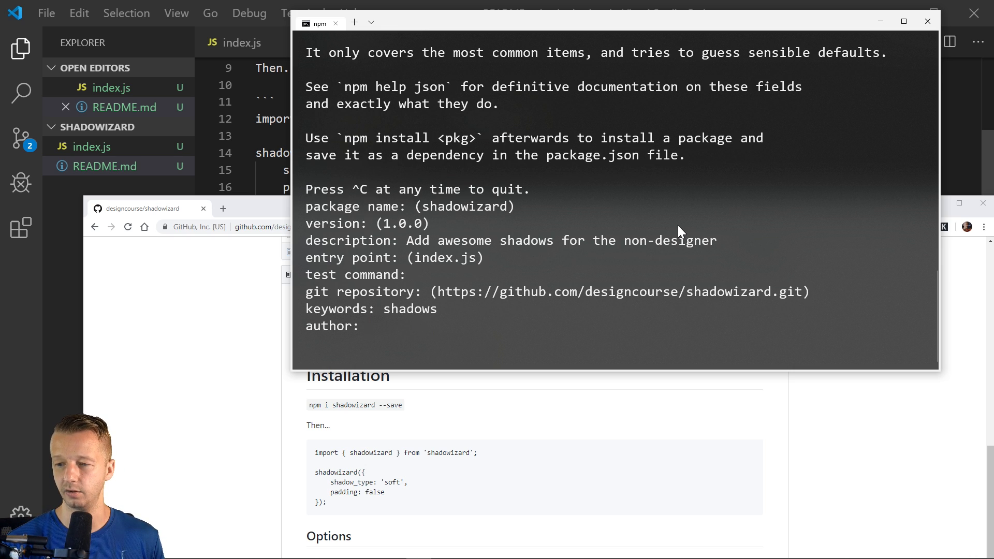
text(Gary Simon)
key(Return)
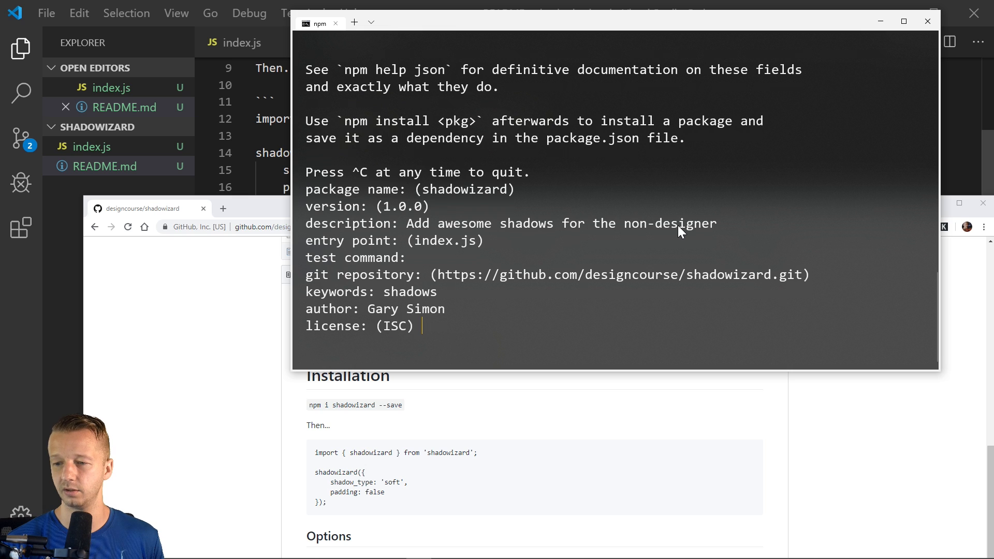
key(Return)
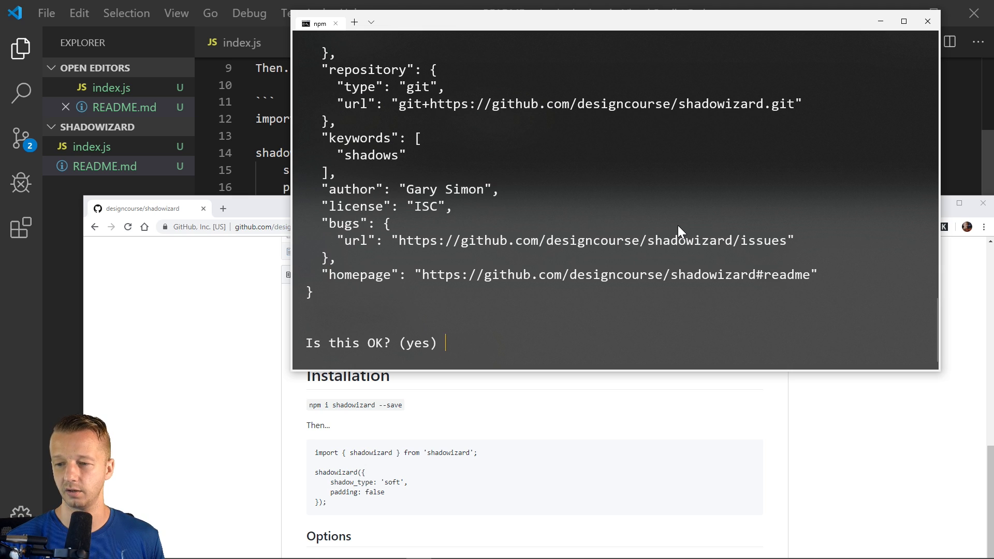
key(Return)
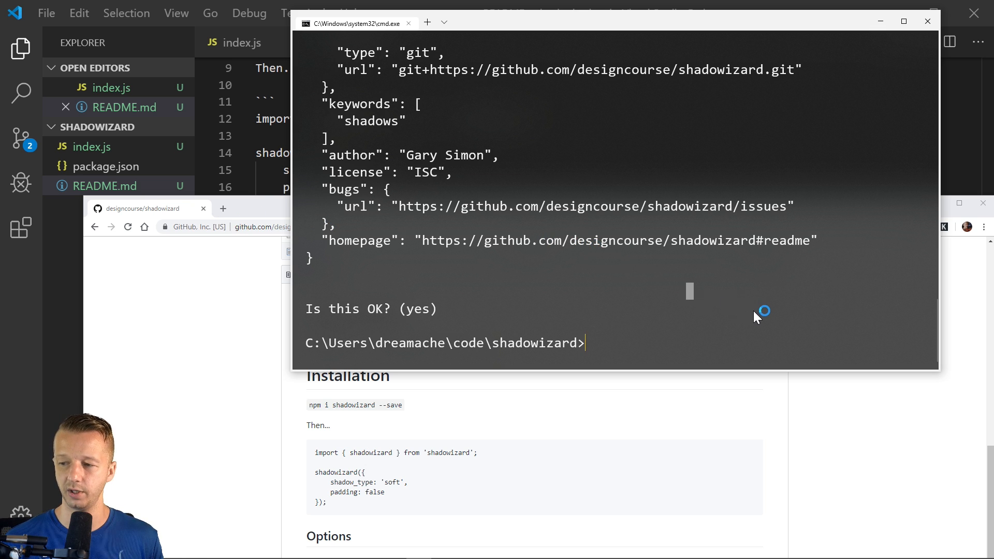
text( npm )
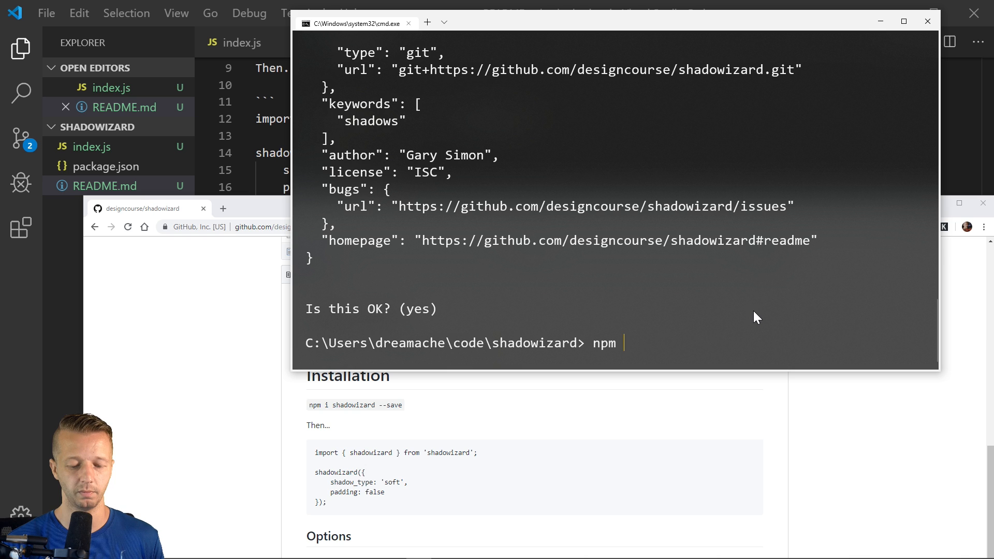
text(publish)
Run npm publish, which fails with an E403 republish error.
key(Return)
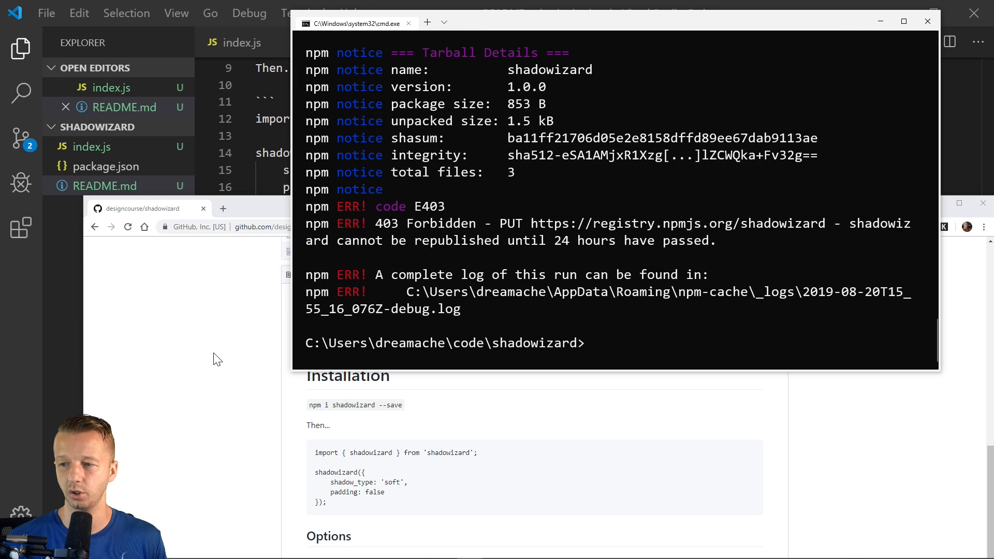
click(700, 209)
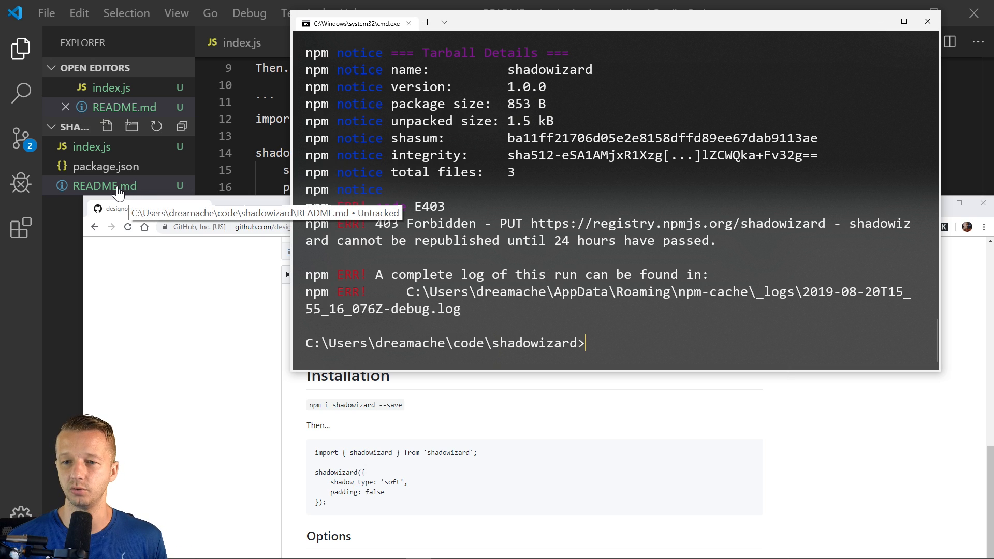
Rename the package to shadowizardy in package.json and save it.
click(114, 171)
click(403, 84)
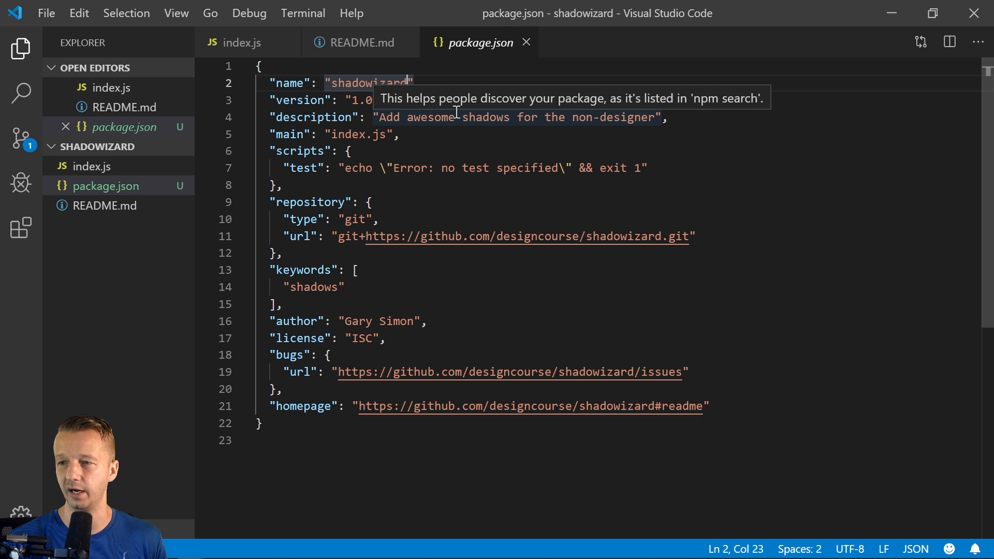
text(y)
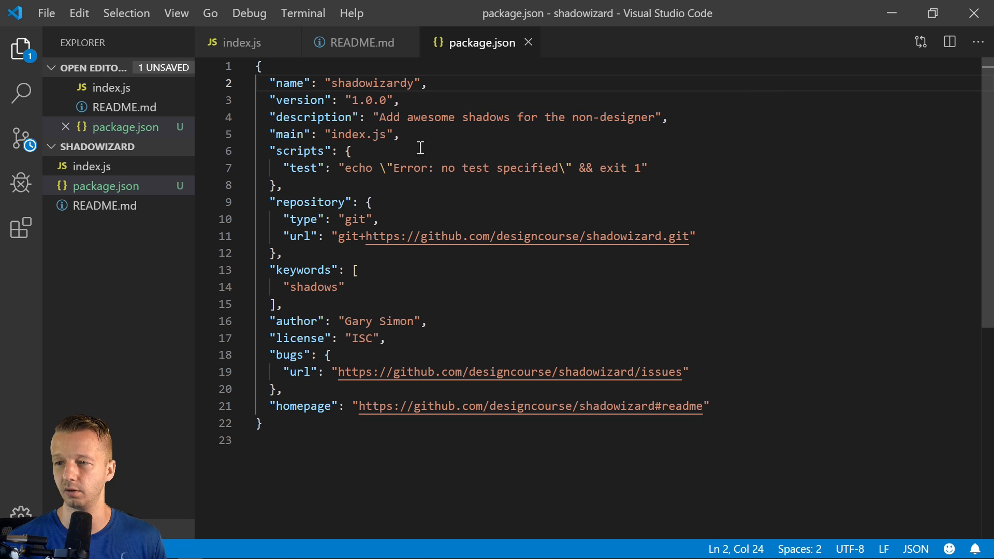
key(ctrl+s)
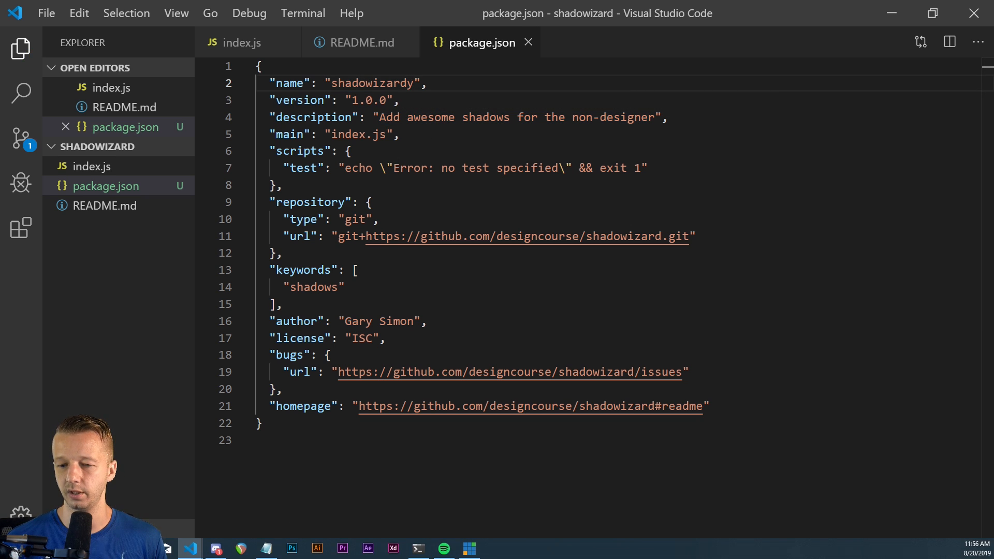
click(217, 549)
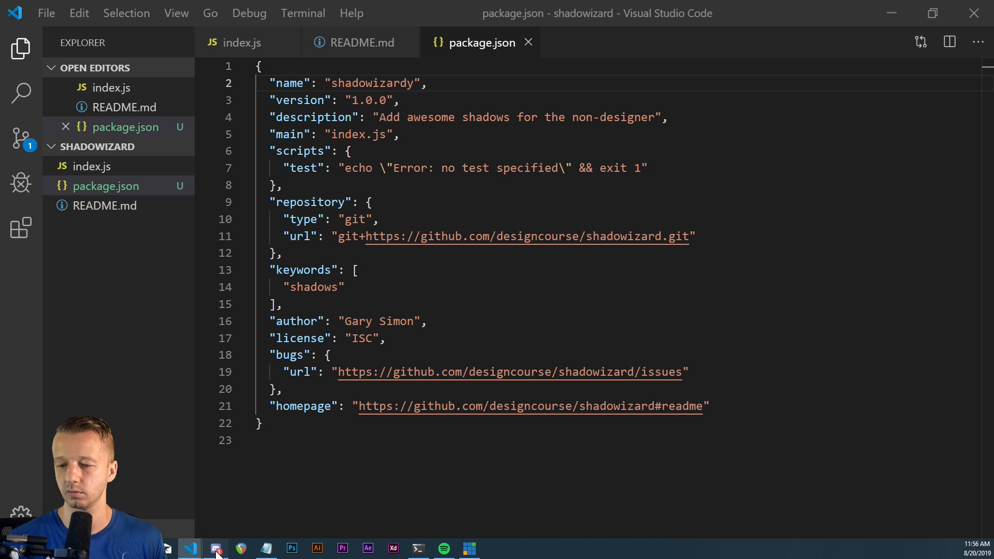
click(418, 549)
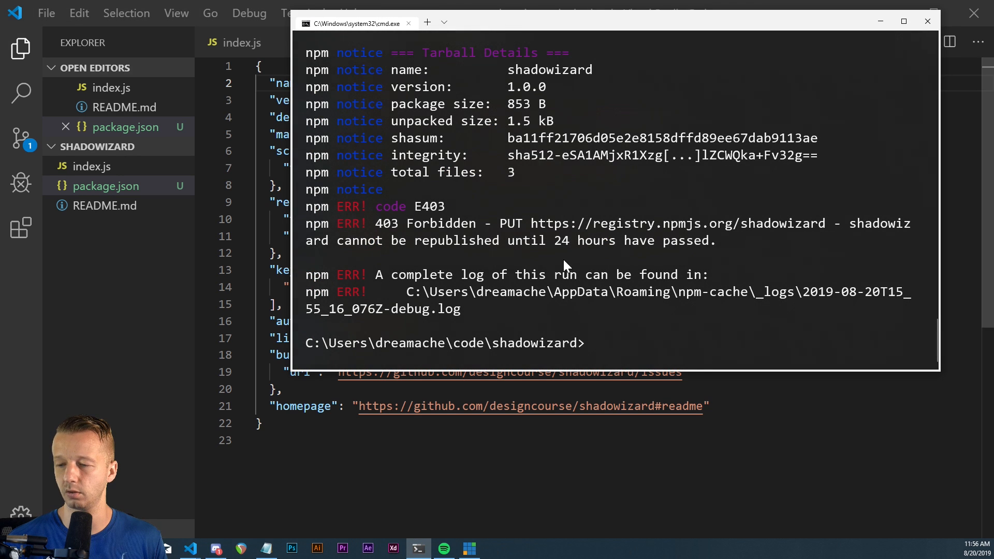
key(Up)
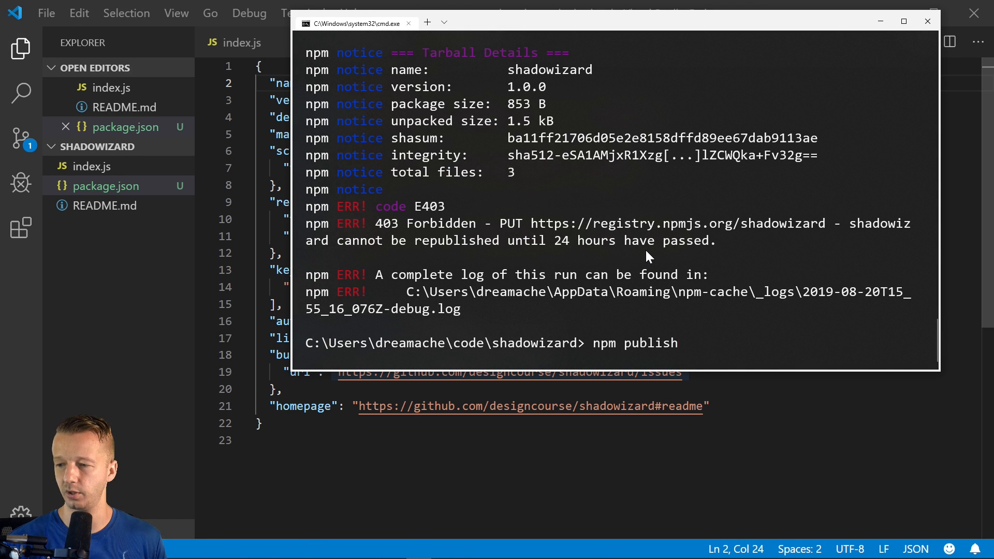
key(Return)
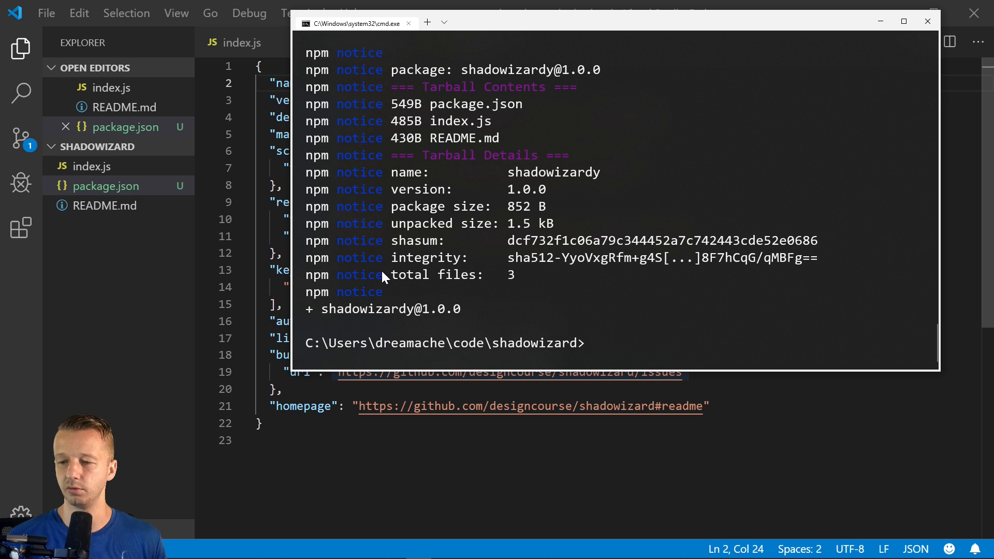
mouse_move(241, 549)
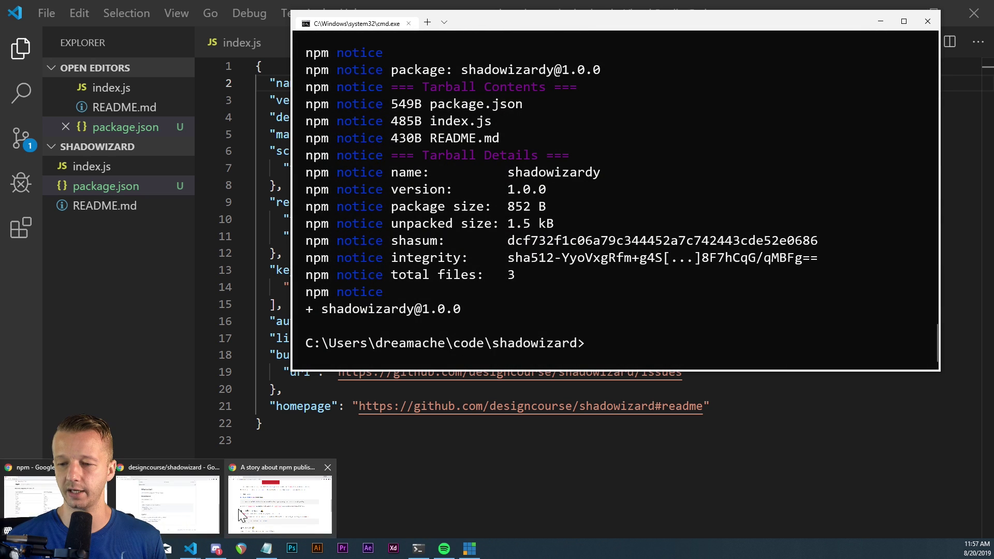
Load npmjs.com in Chrome and bring up the shadowizardy package page.
click(243, 515)
click(252, 281)
text(npmj)
key(Return)
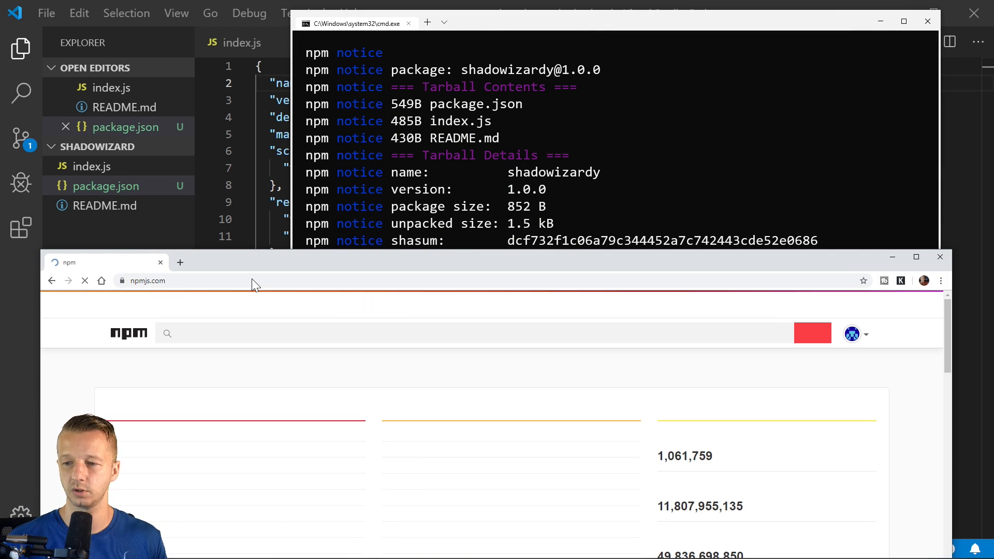
click(256, 332)
text(s)
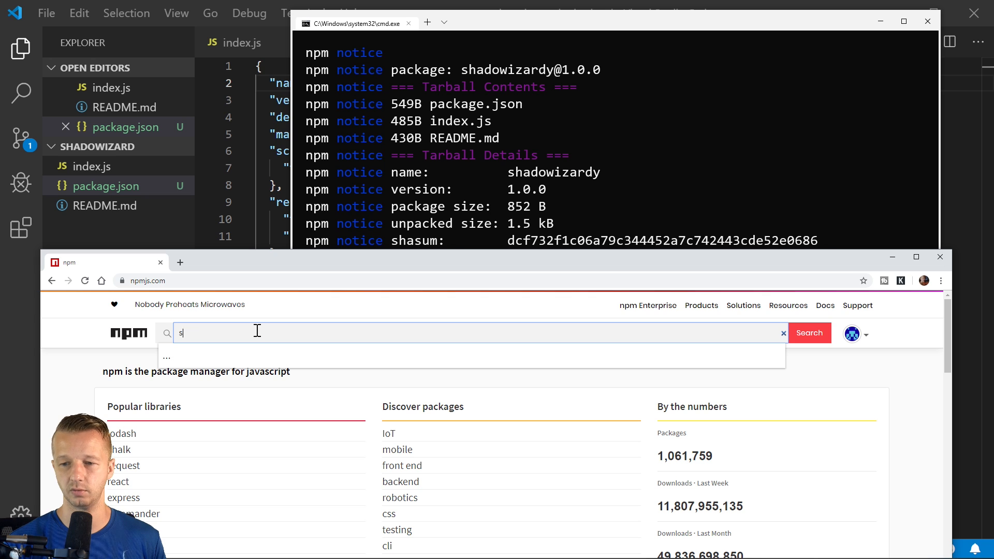
text(ady)
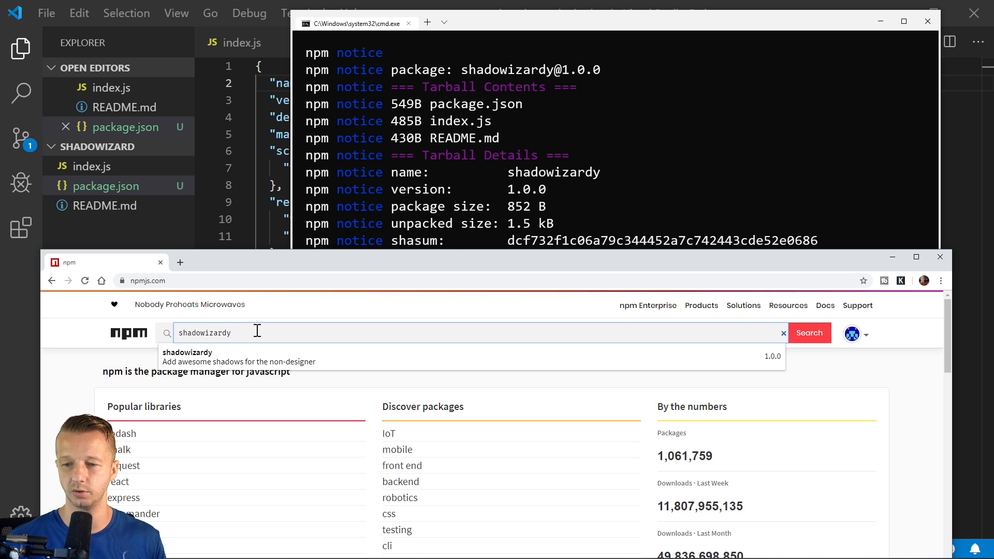
click(246, 345)
drag(260, 260, 232, 8)
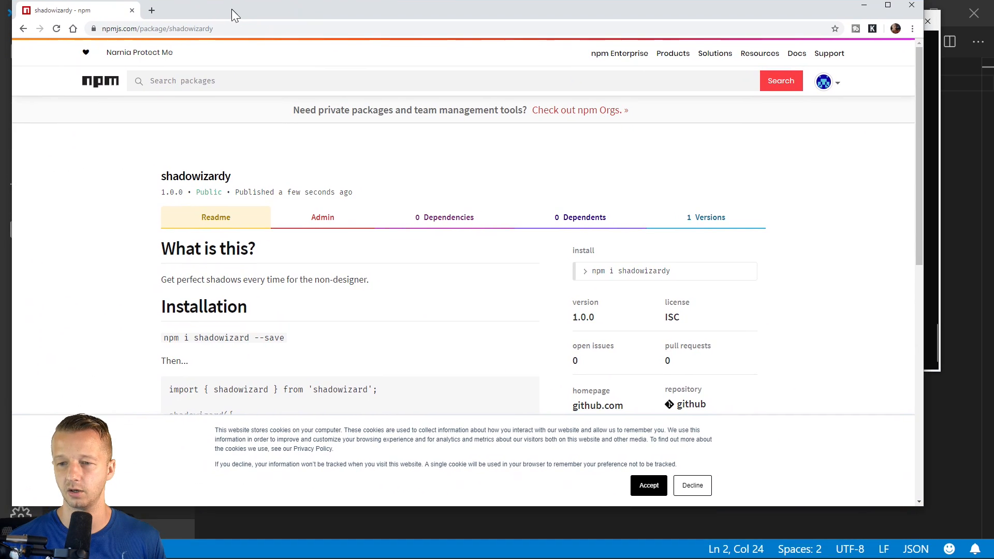
scroll(273, 107, down, 2)
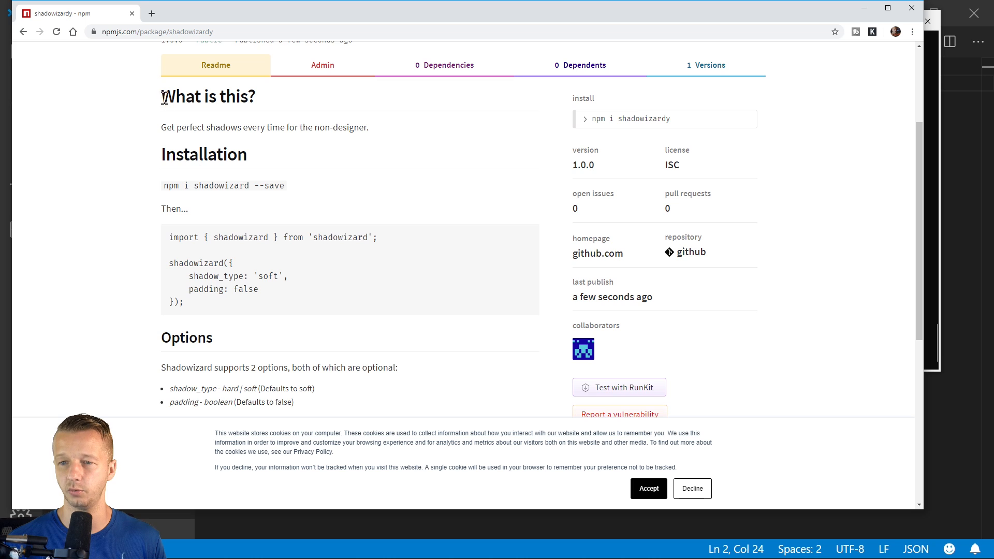
Review the readme, highlighting the 'What is this?' section and the Options list.
drag(164, 95, 291, 309)
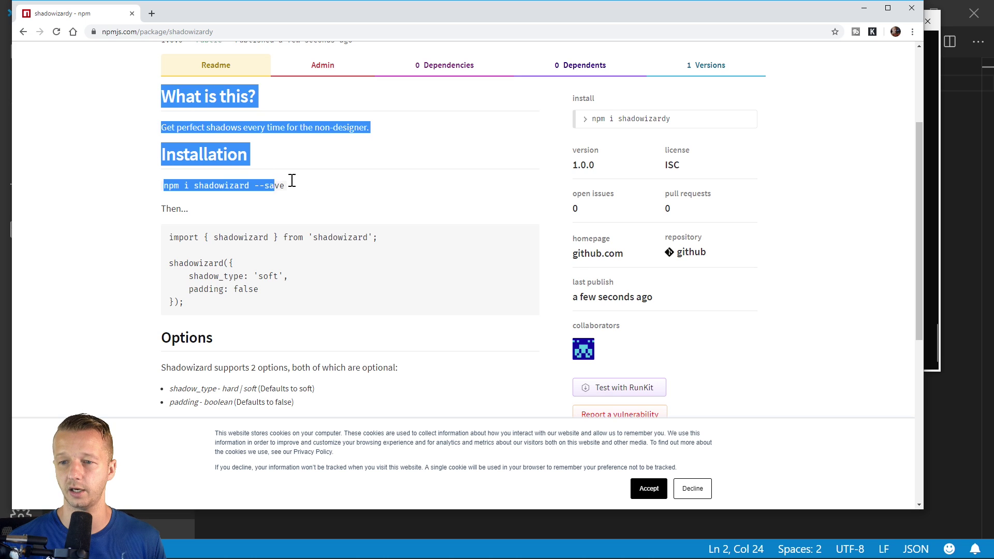
click(292, 315)
scroll(292, 315, down, 1)
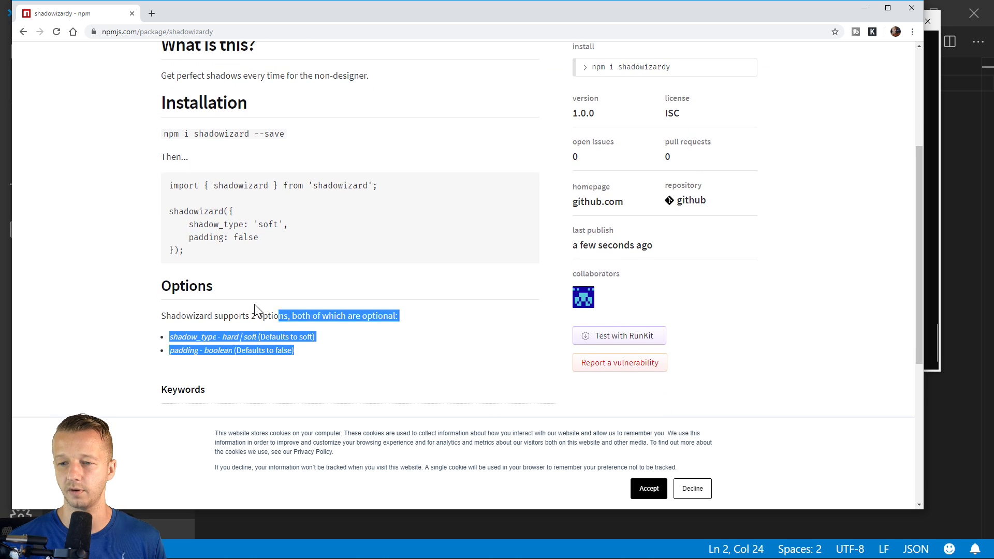
drag(257, 315, 155, 102)
click(386, 225)
drag(309, 352, 163, 325)
click(361, 299)
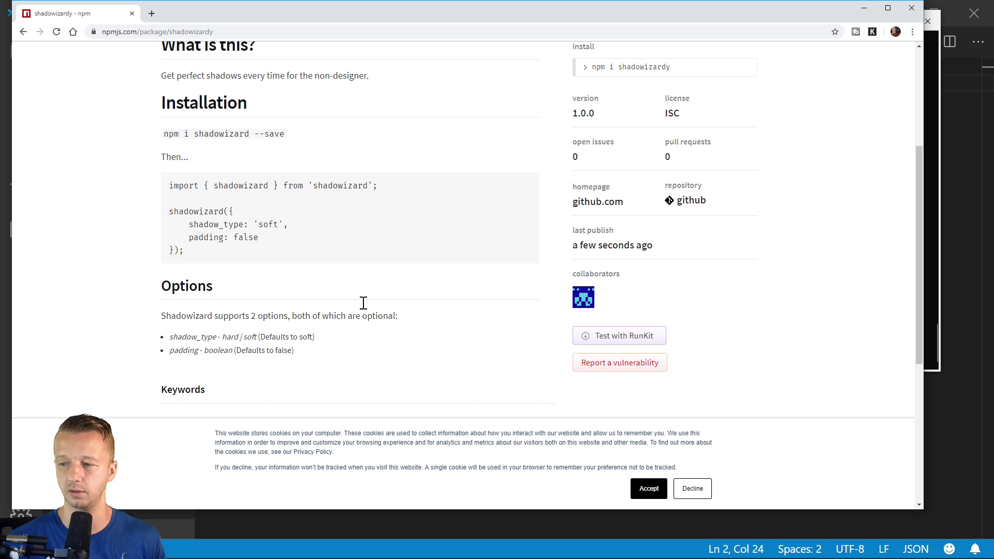
Review the shadowizard GitHub README, highlight 'npm i shadowizard --save', then put Chrome away.
click(690, 204)
scroll(132, 203, down, 5)
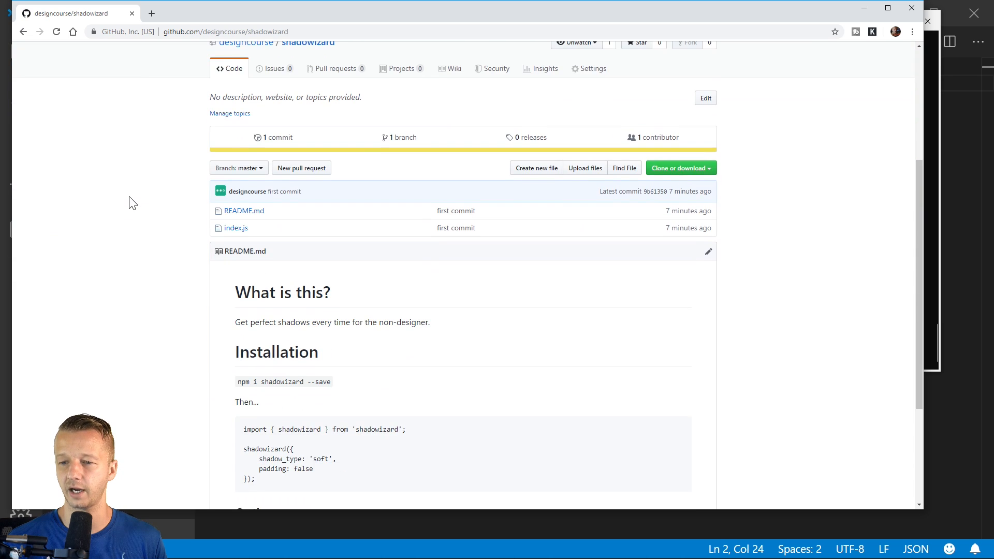
scroll(171, 194, up, 3)
scroll(256, 183, down, 3)
scroll(300, 177, down, 1)
drag(216, 130, 442, 410)
click(441, 410)
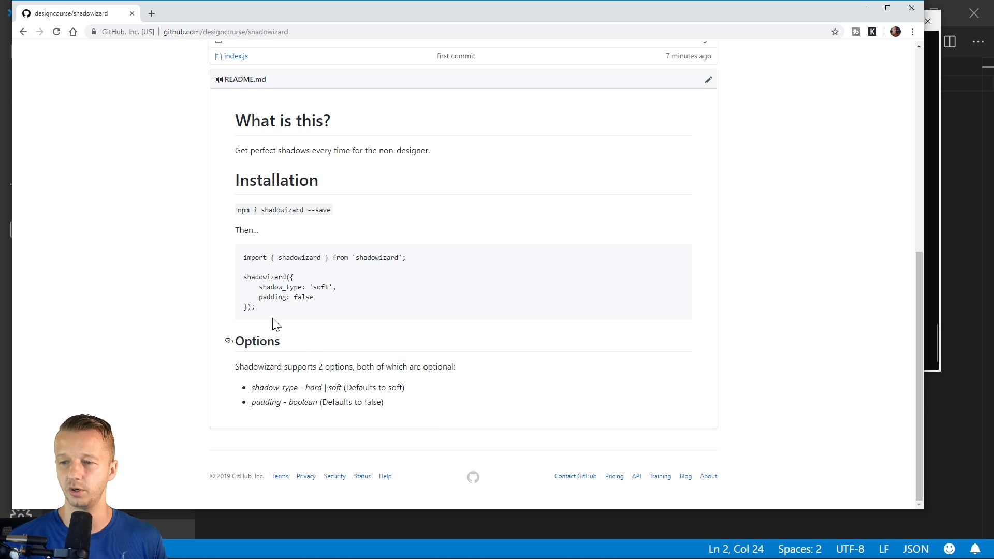
scroll(177, 278, up, 1)
scroll(203, 278, up, 1)
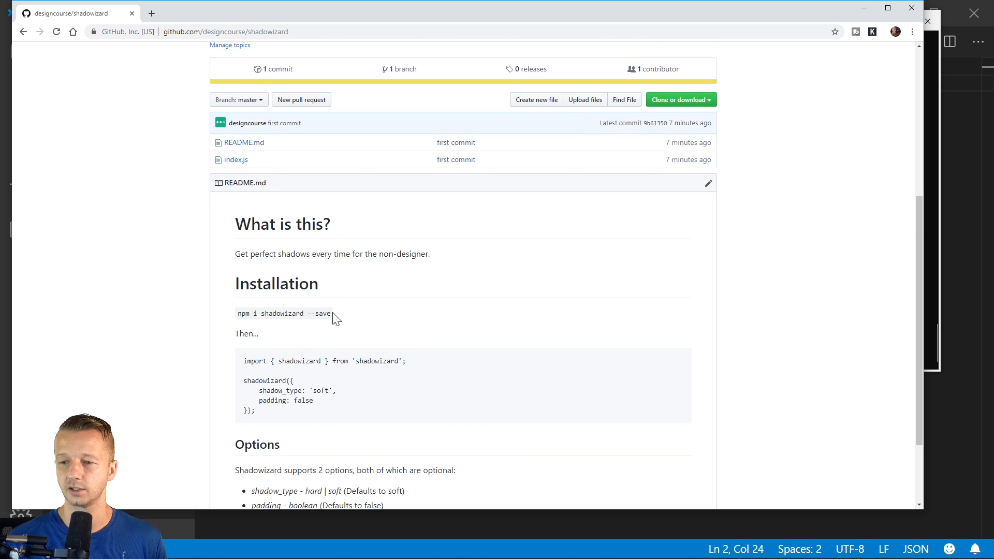
drag(331, 314, 237, 316)
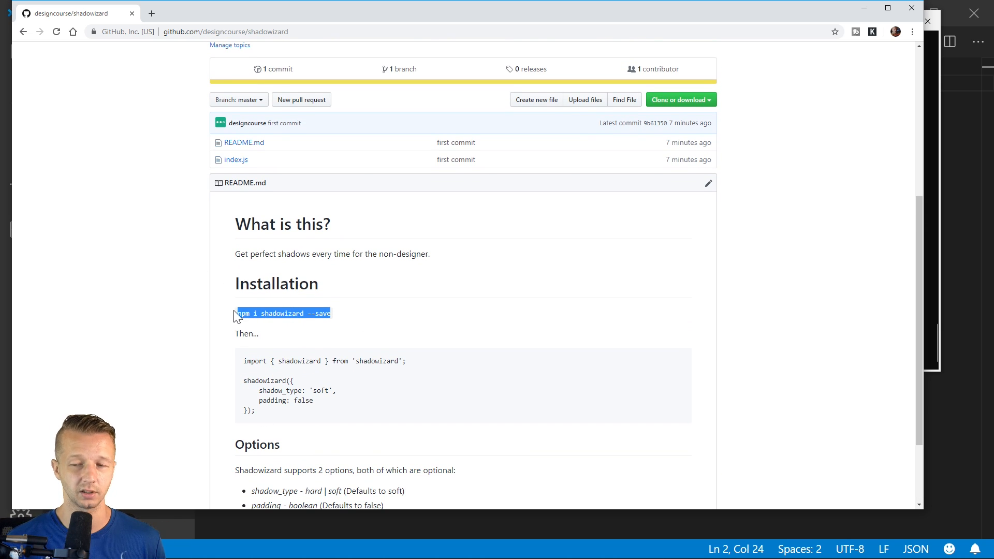
click(237, 315)
drag(331, 314, 241, 317)
click(242, 316)
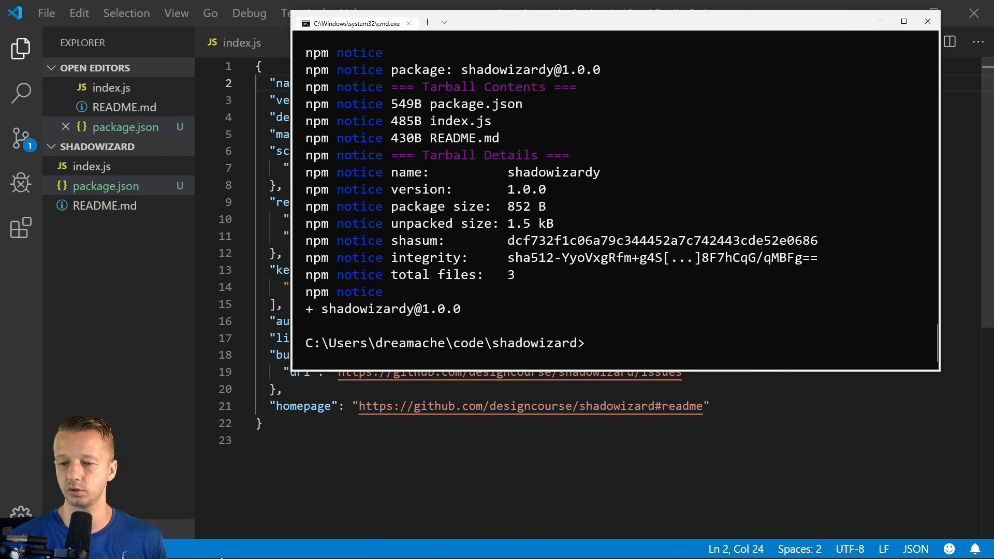
Create the shadowtester folder, move into it and generate a default package.json with npm init -y.
click(602, 193)
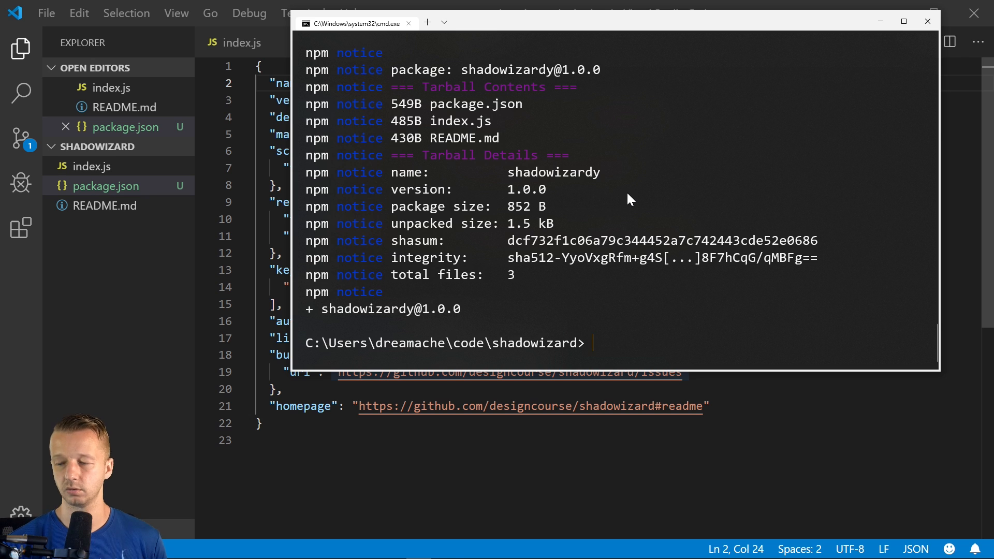
text(cd..)
key(Return)
text(mkdir )
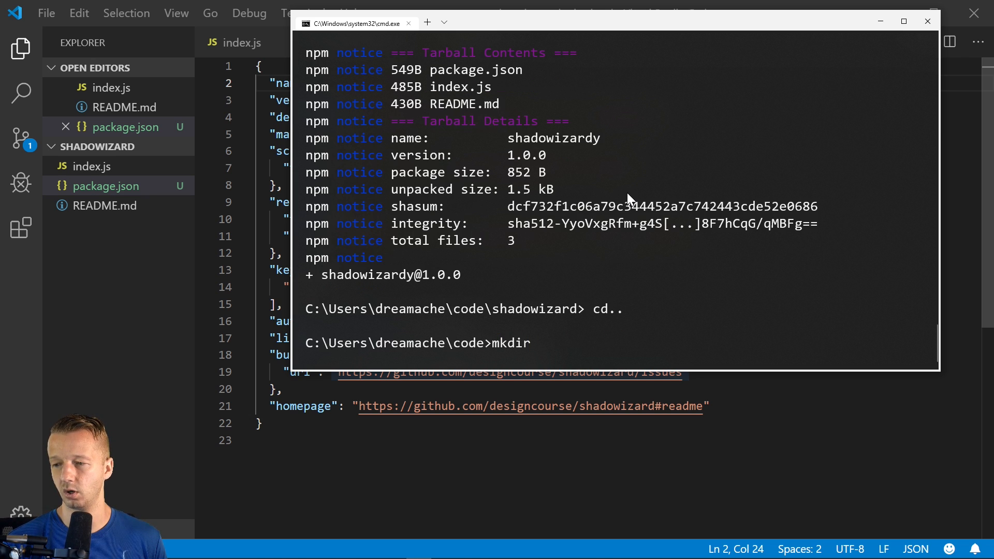
text(shadowtester && cd tshadowtester)
key(Return)
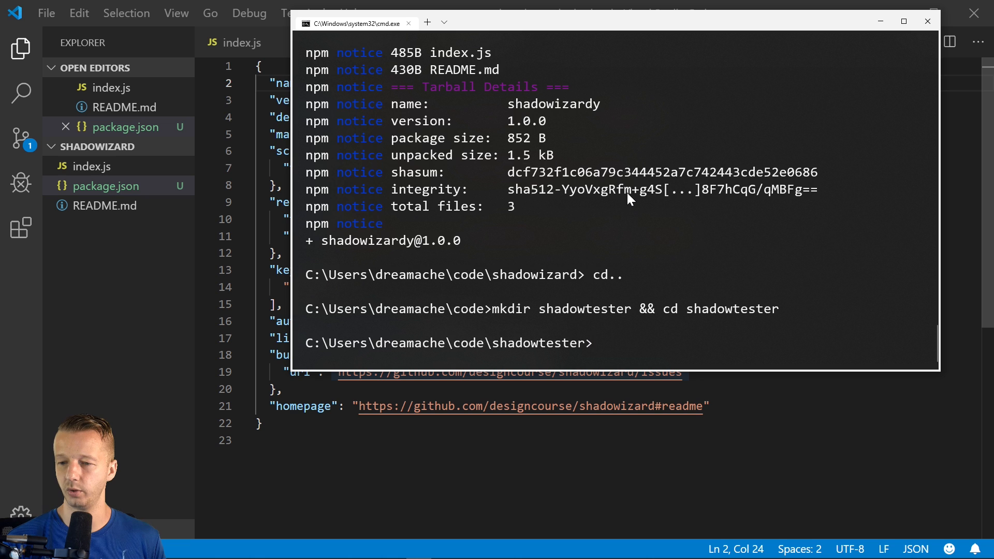
text(npm init -y)
key(Return)
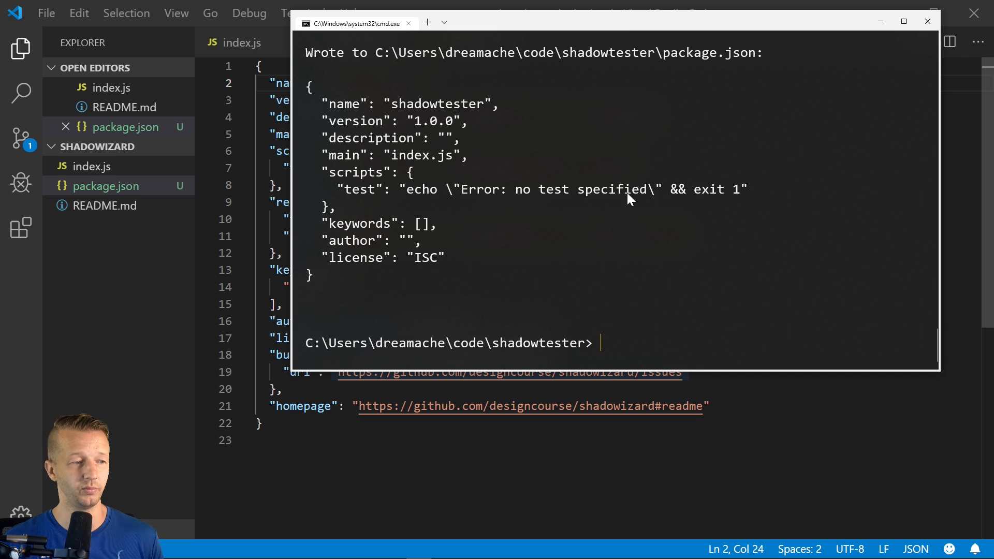
text(npm i shadowizardy)
Install shadowizardy as a saved dependency, copying the name from the GitHub page.
key(alt+Tab)
drag(404, 83, 440, 74)
scroll(195, 338, down, 2)
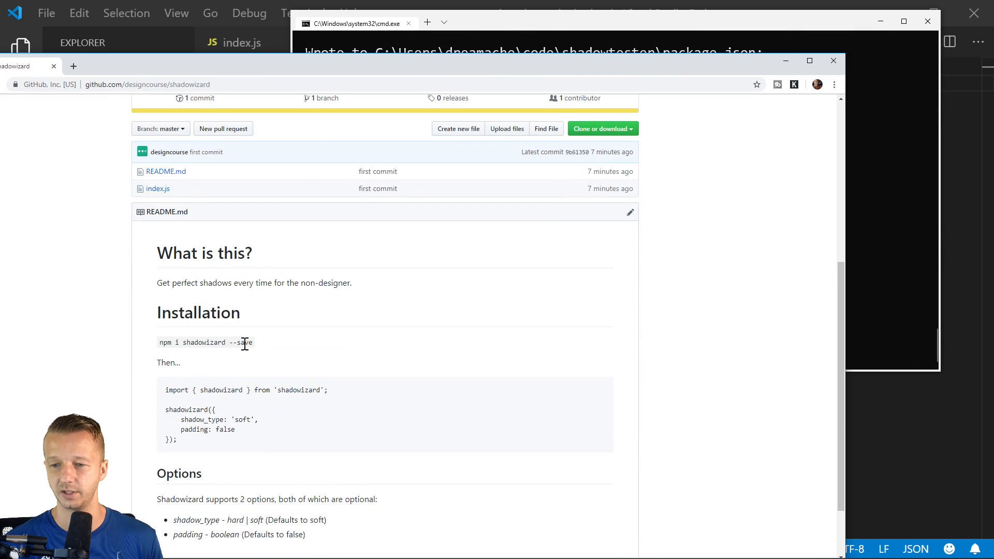
double_click(222, 339)
key(alt+Tab)
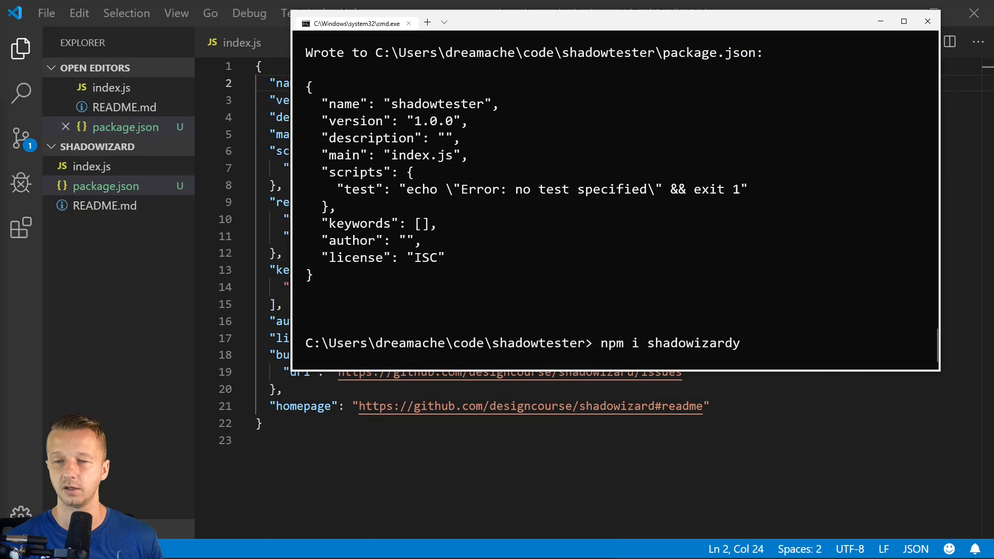
click(731, 289)
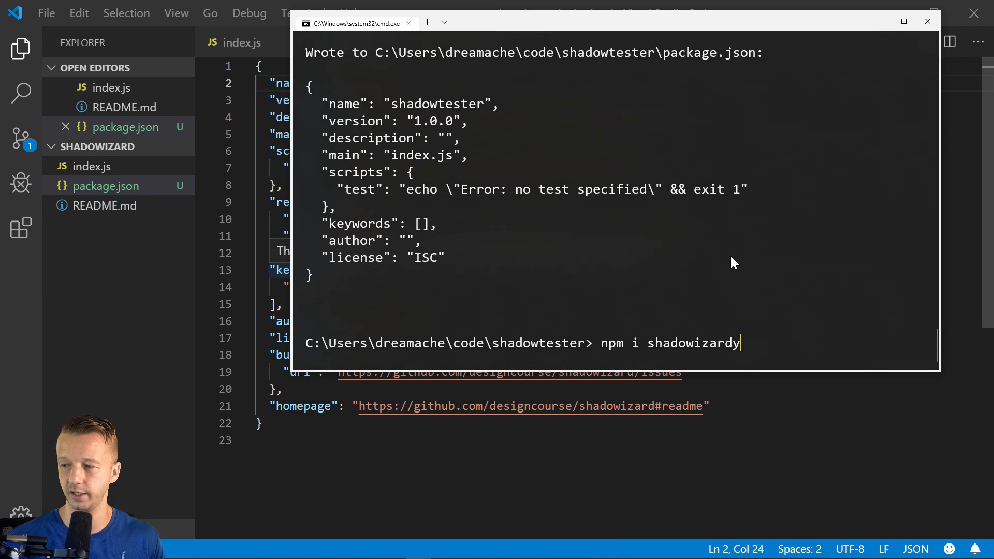
text( --save)
key(Return)
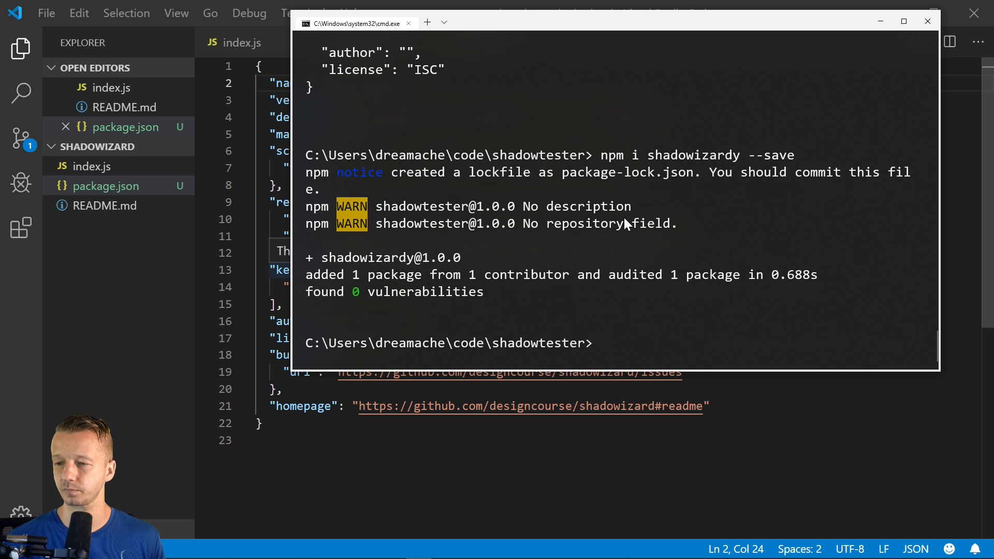
text(code .)
Open shadowtester in VS Code maximized and check the shadowizardy package inside node_modules.
key(Return)
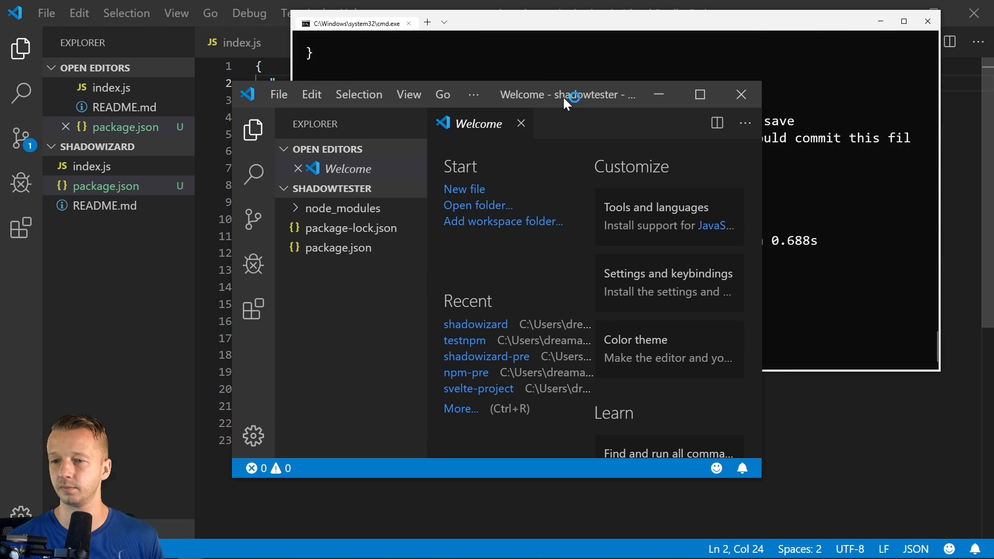
double_click(564, 95)
click(62, 128)
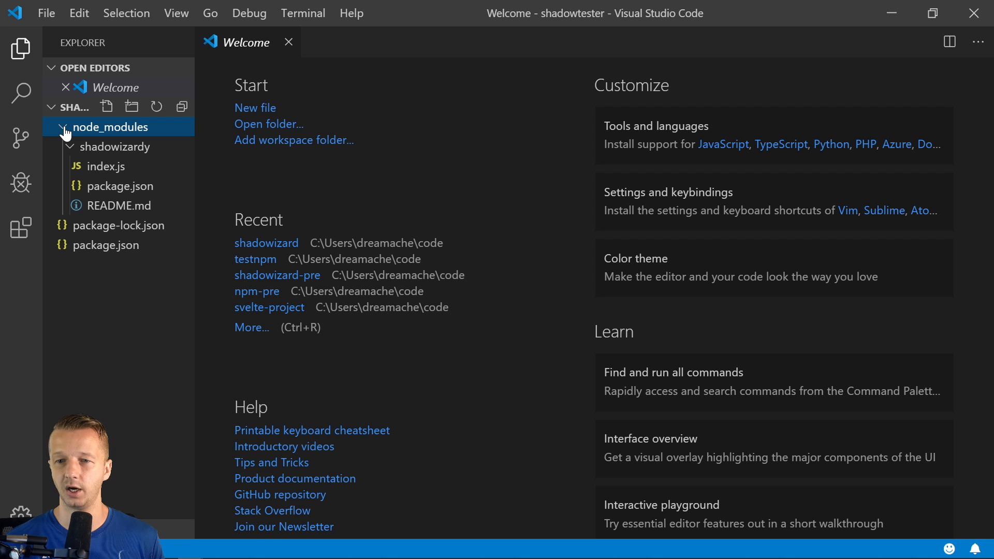
click(82, 150)
click(75, 149)
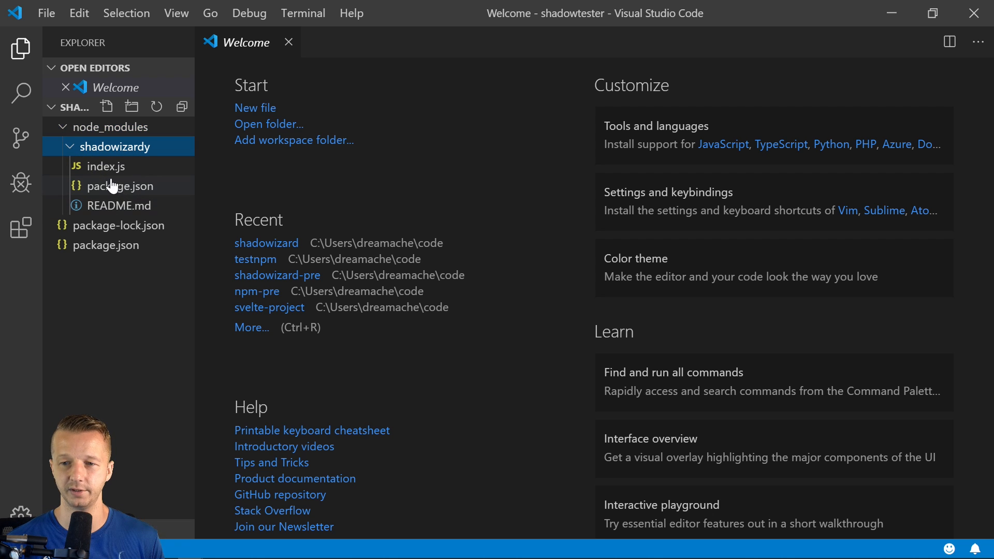
click(62, 129)
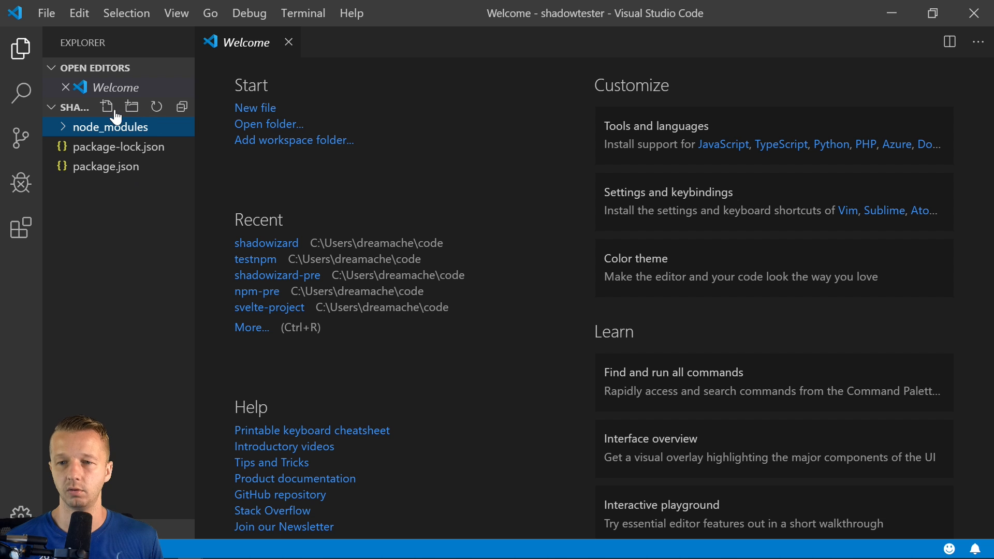
Create index.html and expand the ! shortcut into HTML boilerplate.
click(106, 171)
click(107, 107)
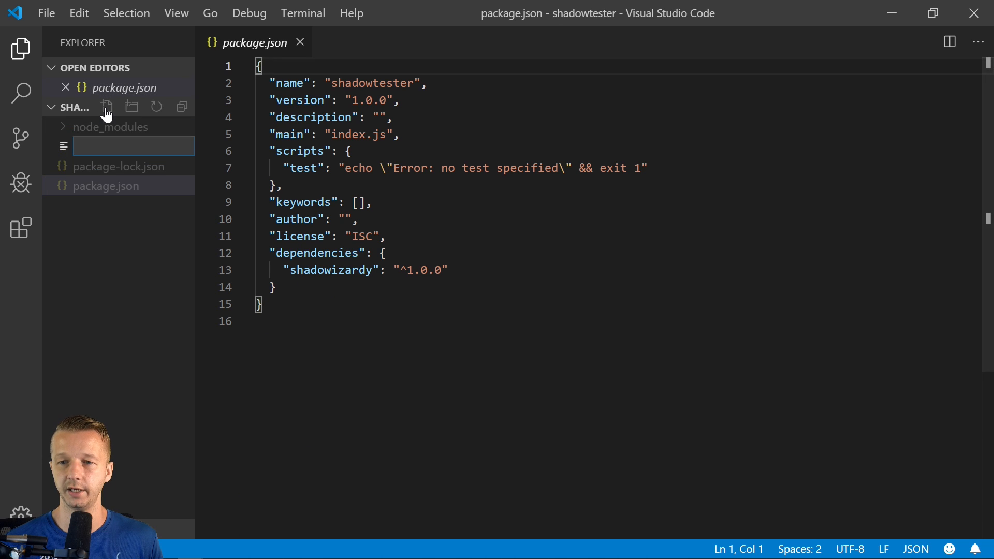
text(index.html)
key(Return)
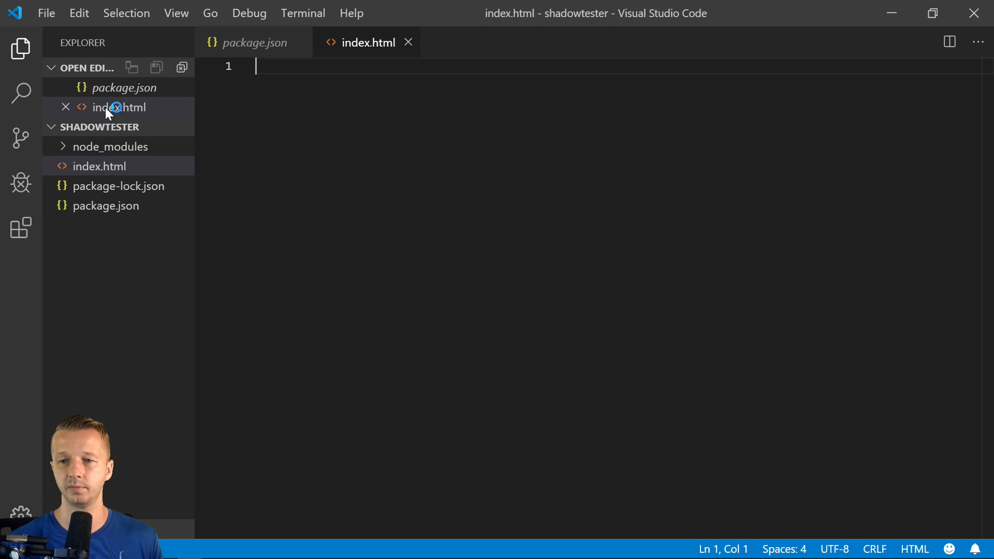
text(!)
key(Tab)
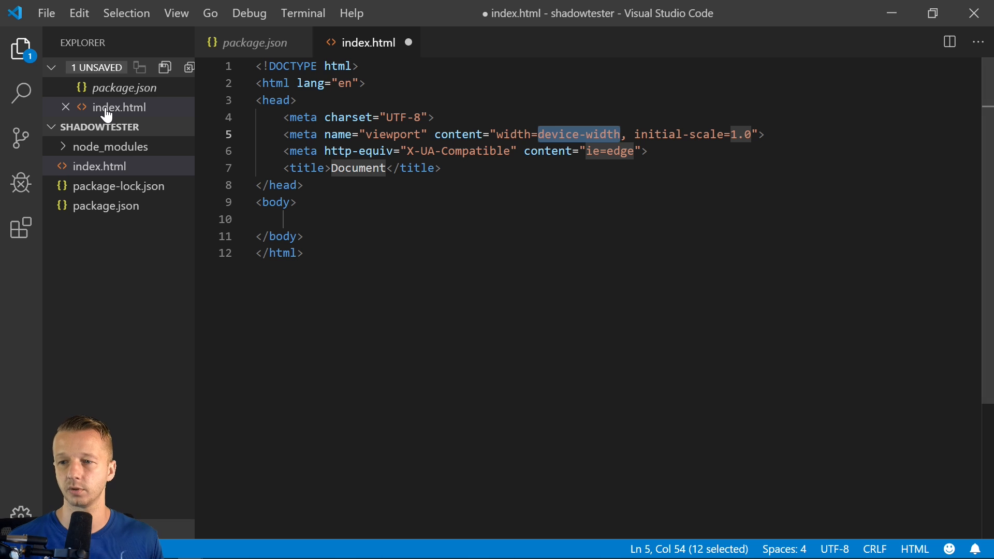
click(474, 158)
click(502, 166)
click(435, 232)
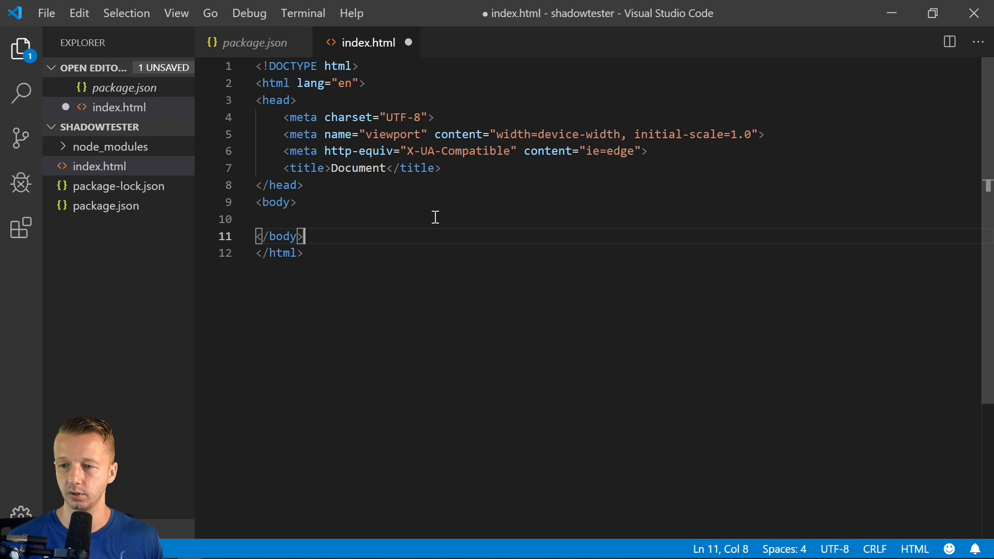
click(435, 218)
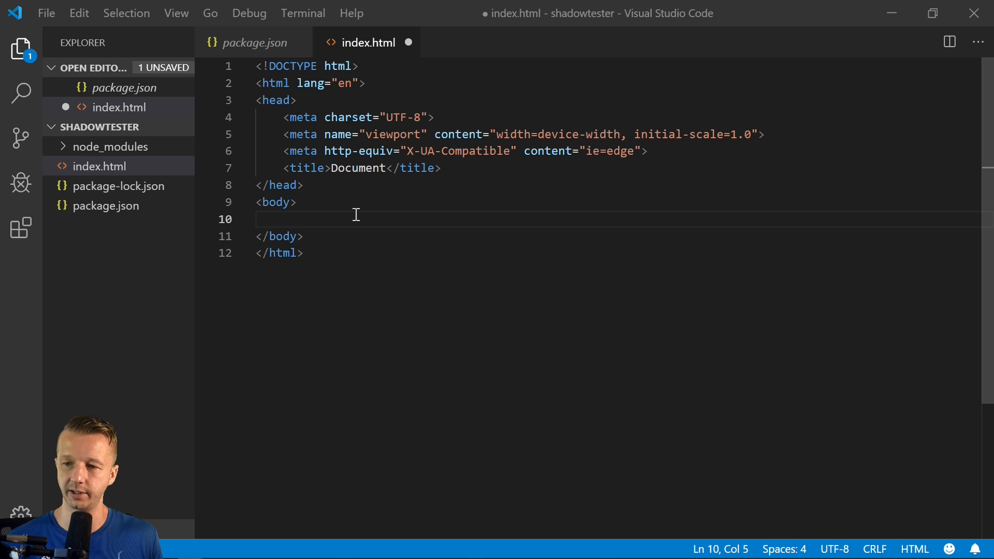
Paste two placeholder img tags with class shadowizard into the body.
text(<img src="http://placehold.it/120x120&text=image1" alt="" class="shadowizard">     <img src="http://placehold.it/120x120&text=image1" alt="" class="shadowizard">)
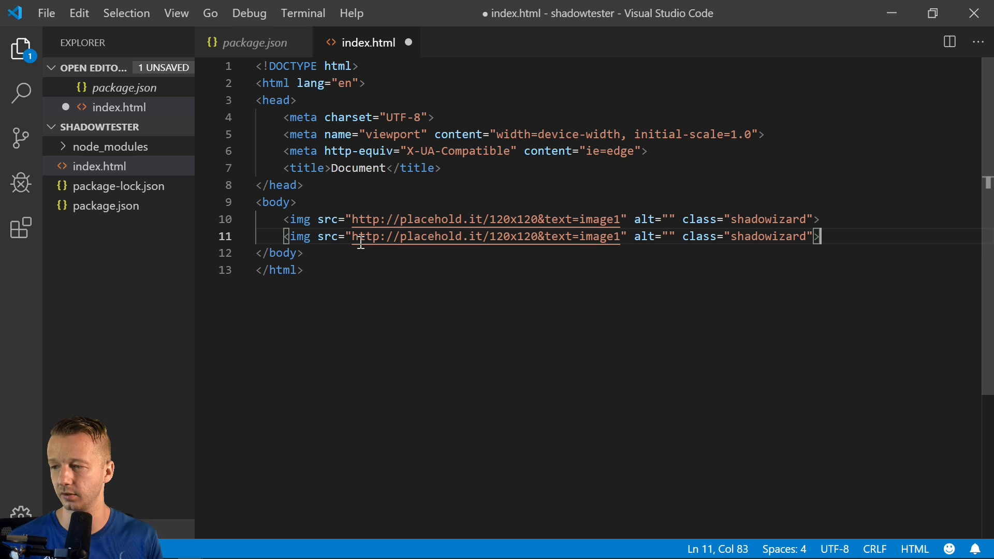
key(Return)
key(Return)
drag(684, 222, 818, 221)
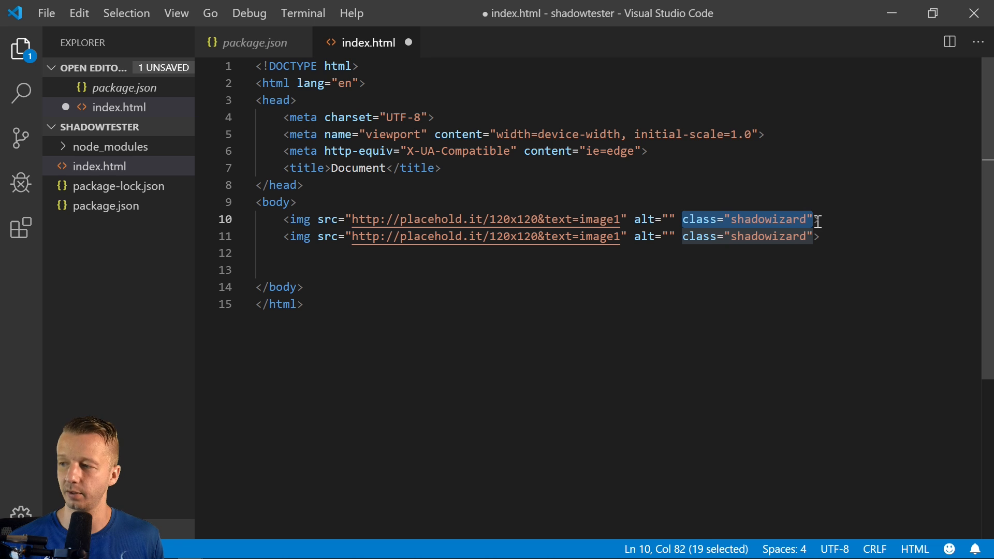
drag(813, 236, 682, 237)
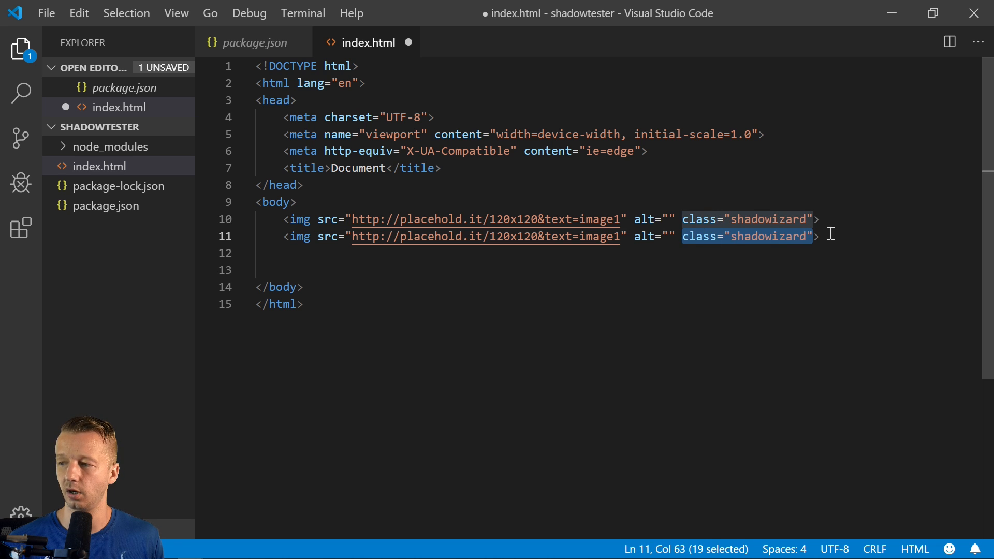
click(827, 257)
Add a script tag loading ./index.js before the body closes and save index.html.
click(503, 279)
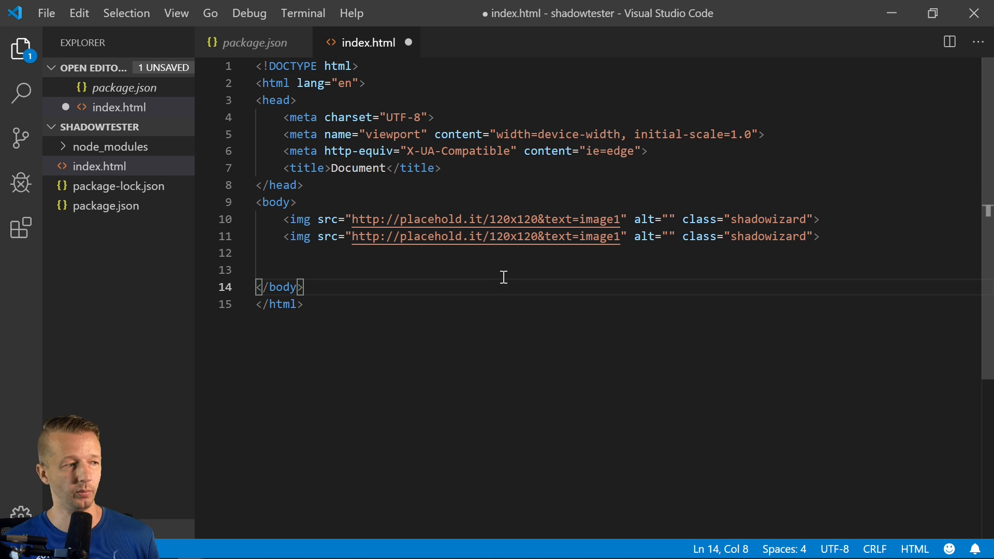
key(Up)
key(Tab)
key(BackSpace)
text(script)
key(Tab)
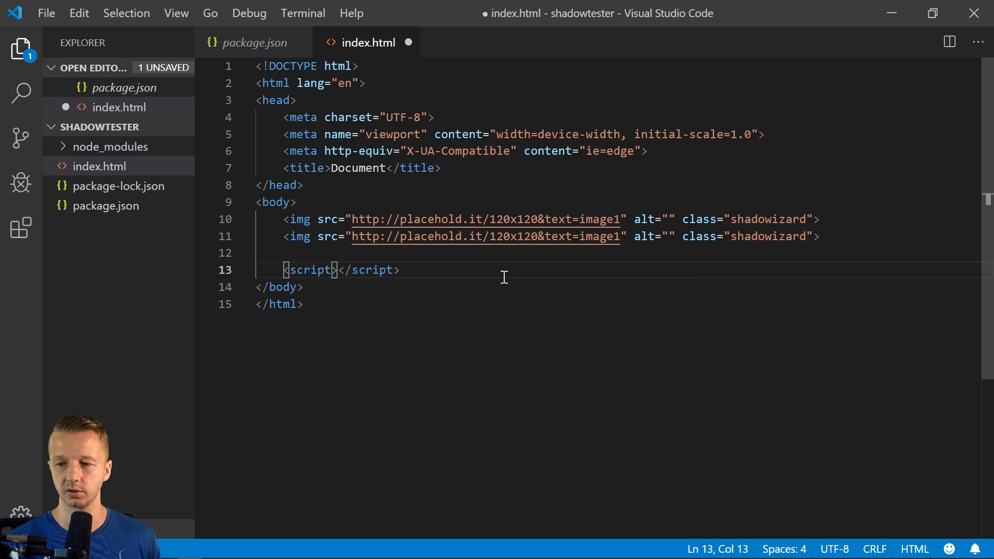
text(src="i)
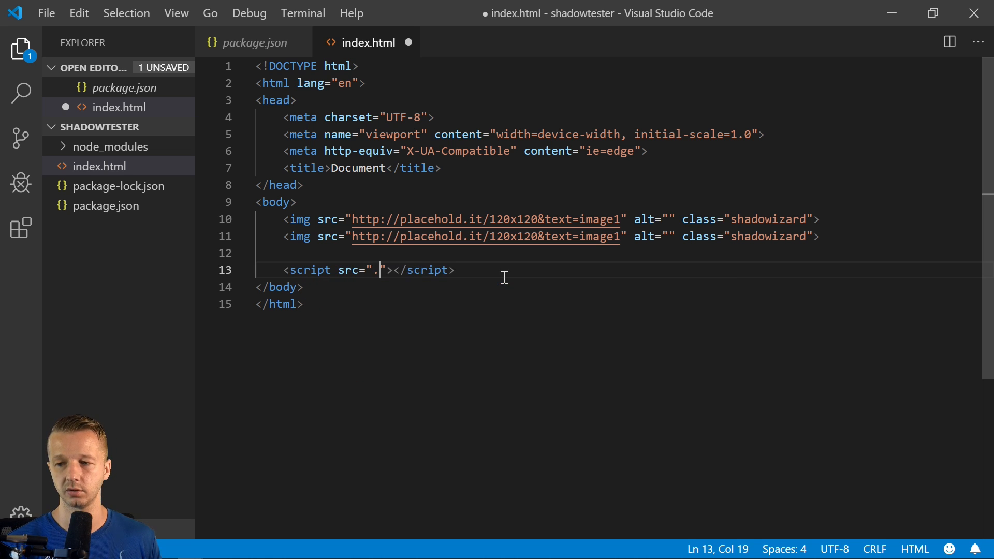
text(/index.js)
key(Right)
click(92, 150)
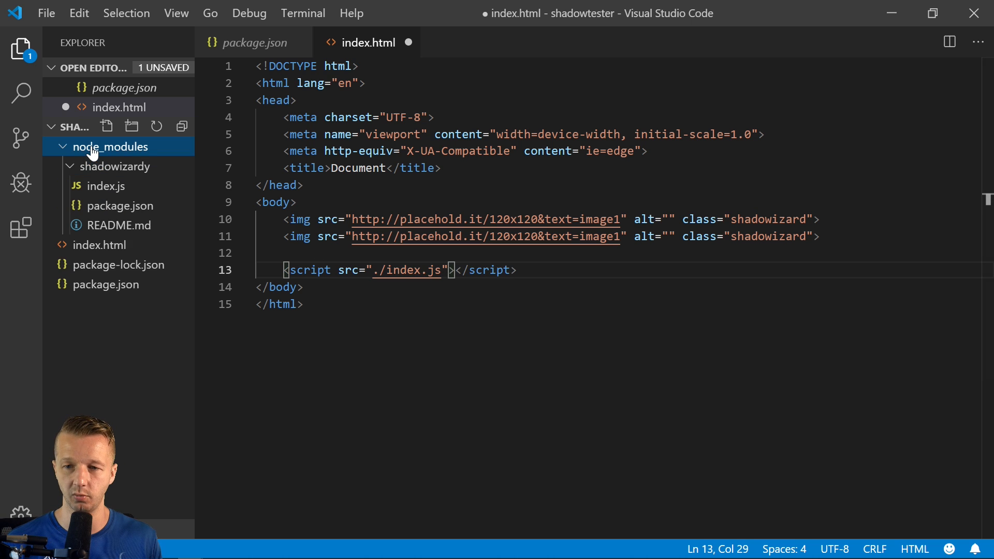
click(92, 149)
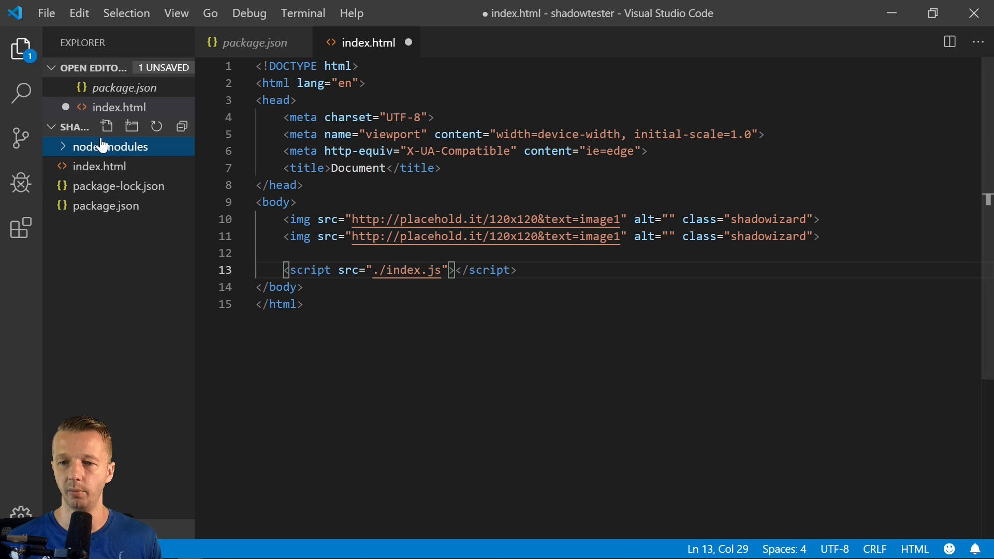
click(459, 286)
key(ctrl+s)
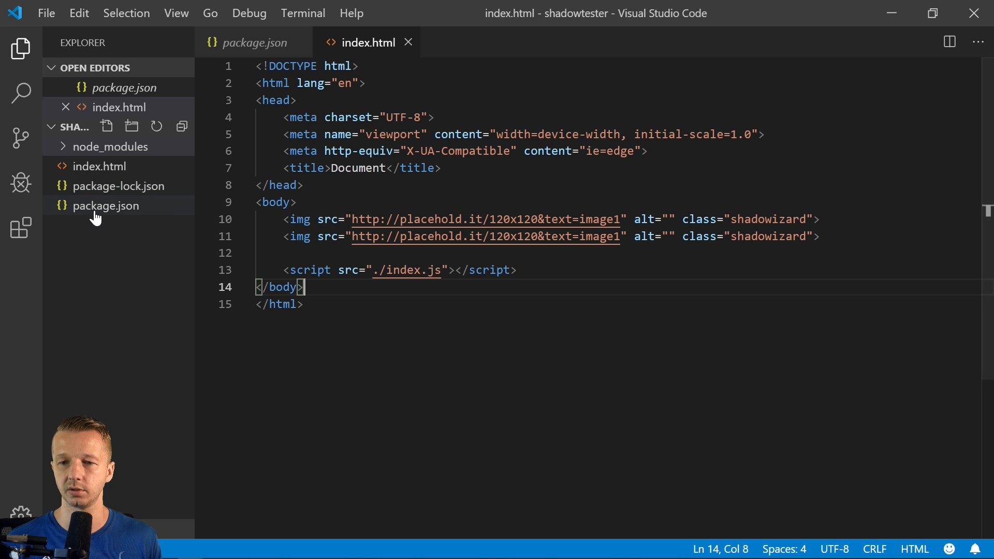
Create index.js and write the import of shadowizard from shadowizardy.
click(101, 205)
click(108, 126)
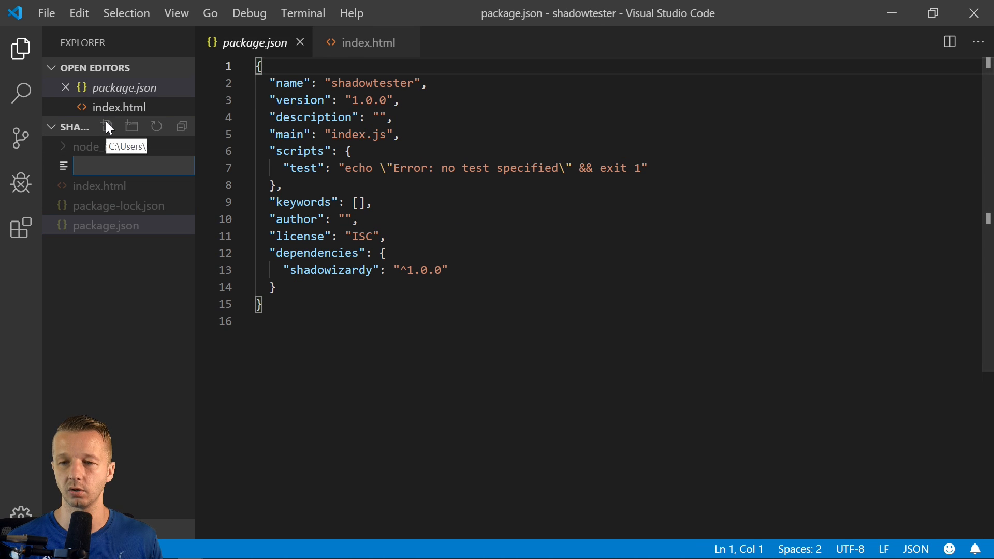
text(index.js)
key(Return)
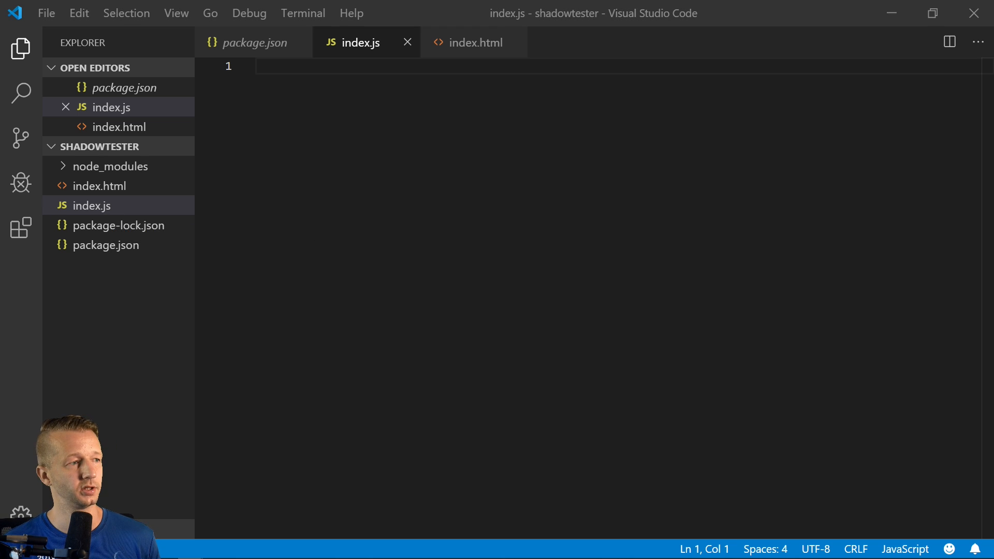
click(410, 280)
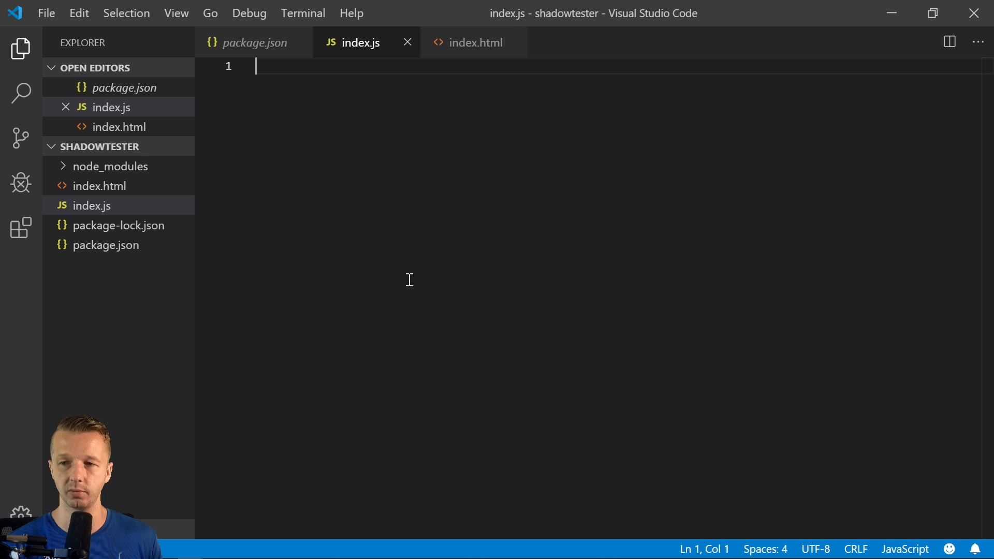
text(import { shadowizard } f)
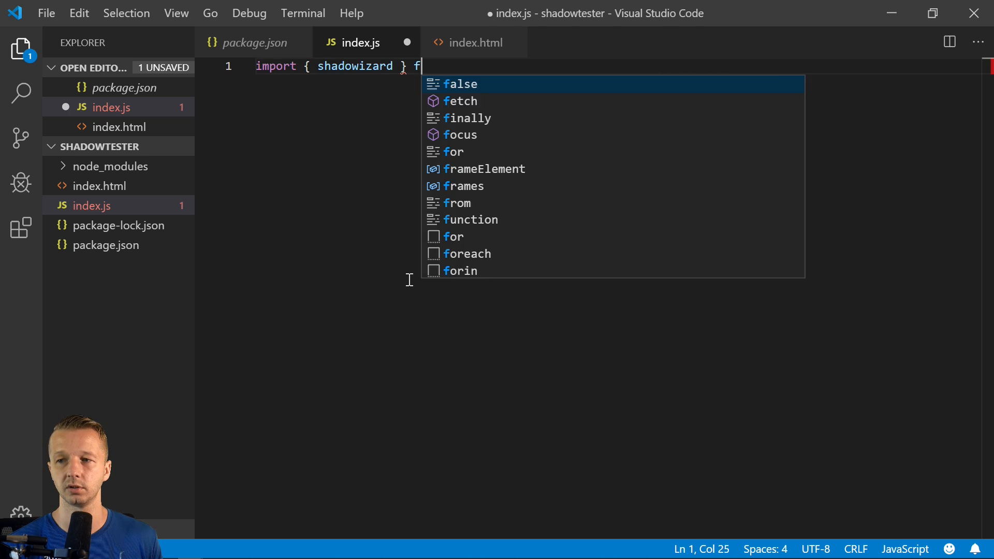
text(rom 'shadowizardy)
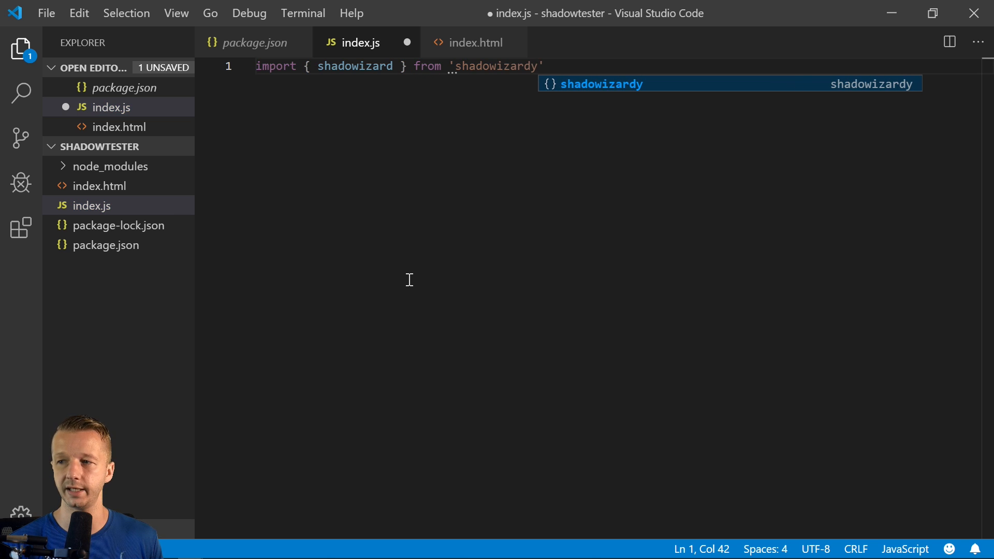
text(';)
key(Return)
key(Return)
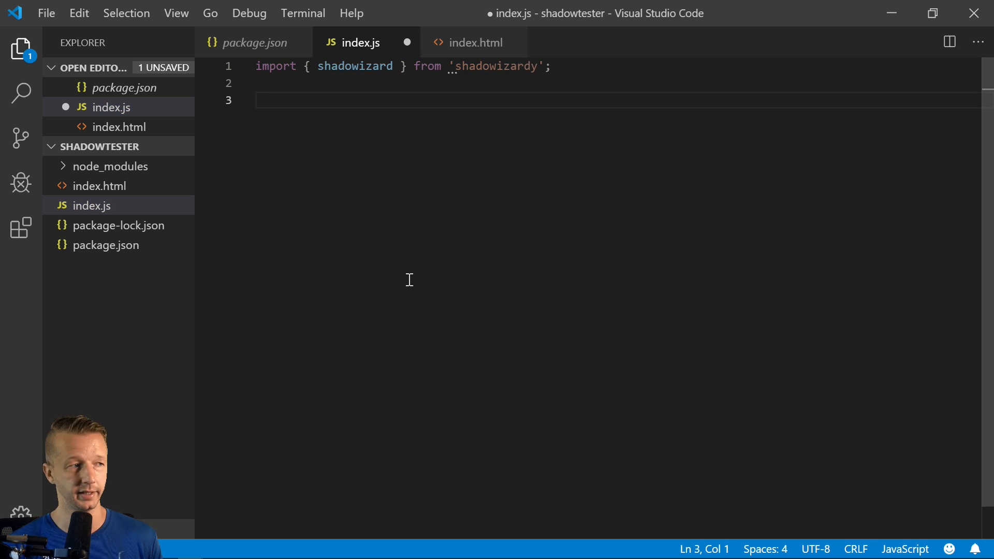
text(shado)
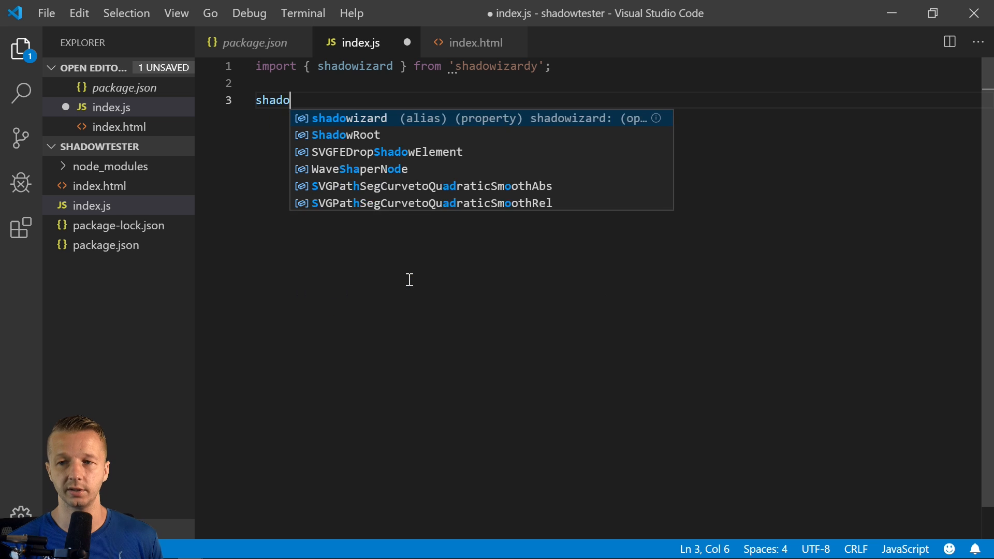
text(wizard({)
Call shadowizard with shadow_type 'soft' and padding true, then save index.js.
key(Return)
text(shadow_type: 'soft')
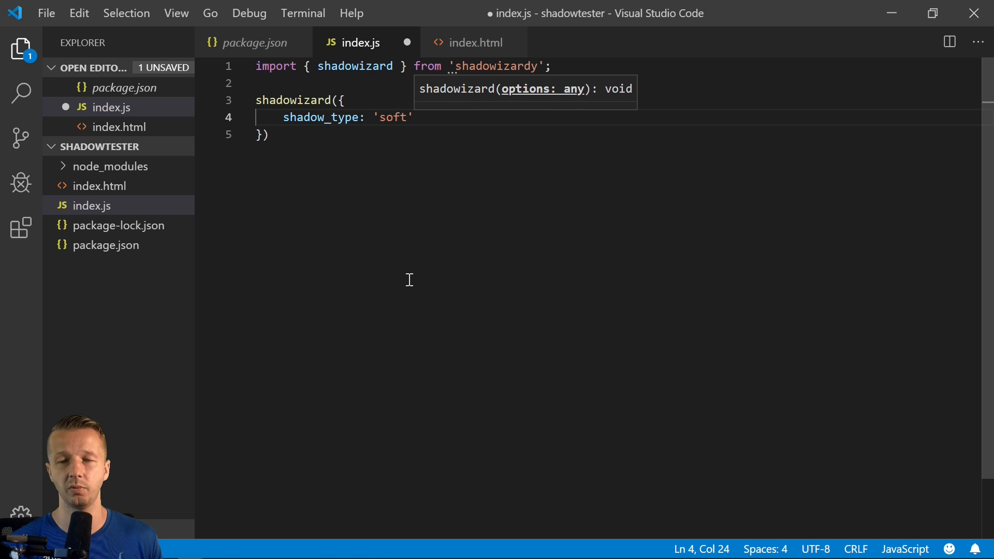
text(,)
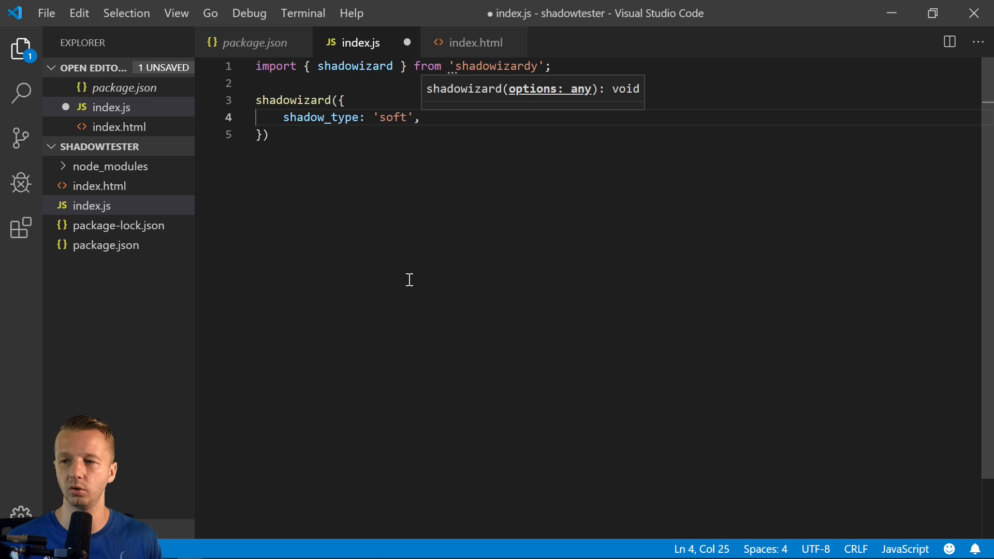
double_click(390, 117)
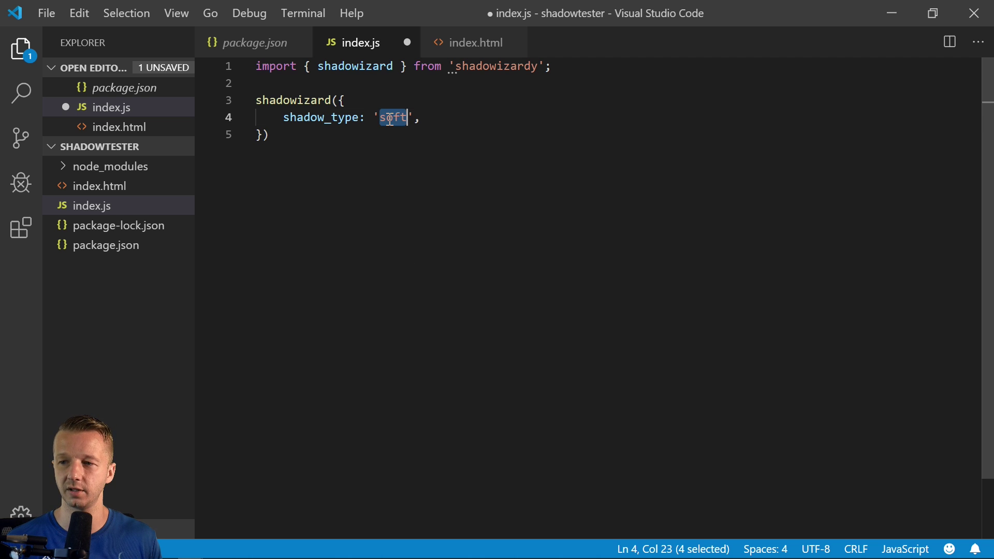
click(426, 123)
key(Return)
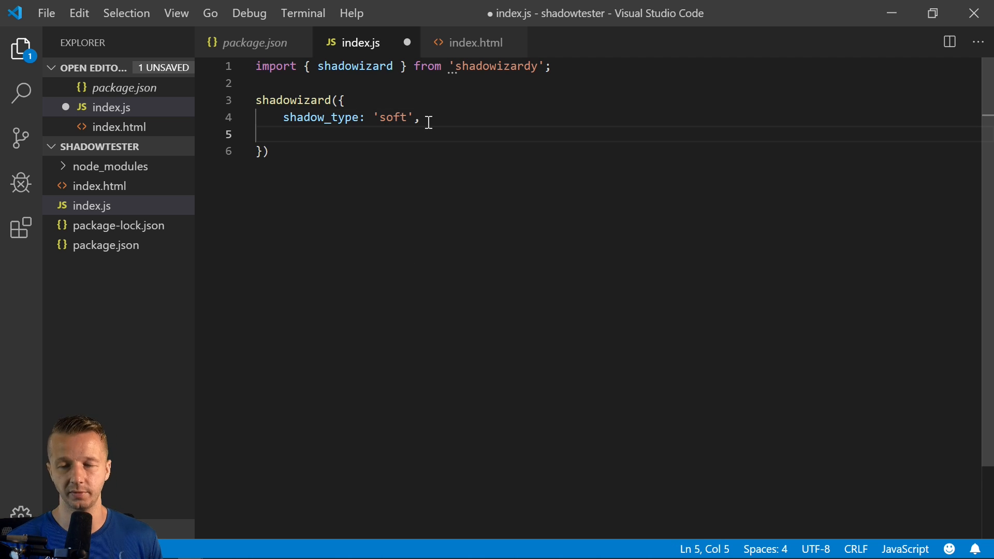
text(padding: )
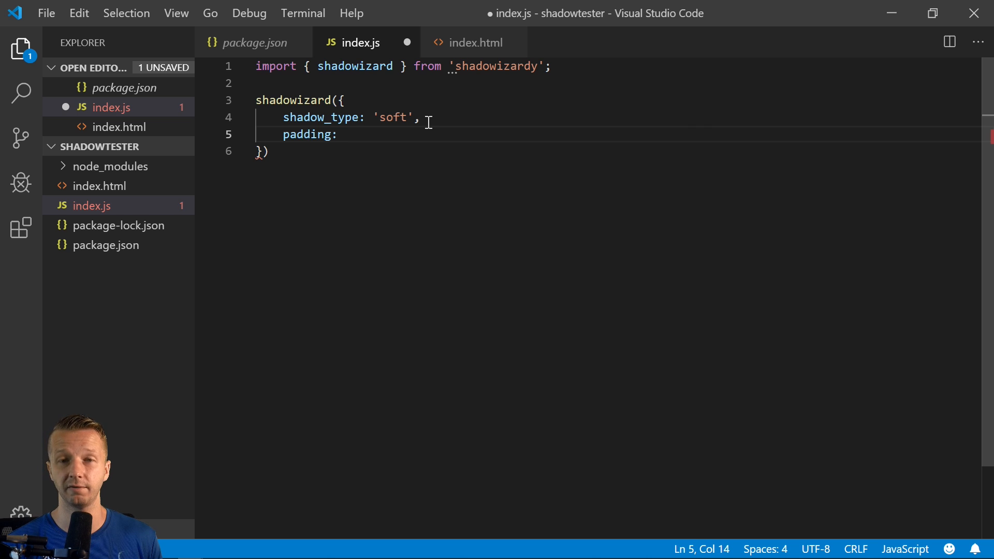
text(true;)
click(362, 201)
key(ctrl+s)
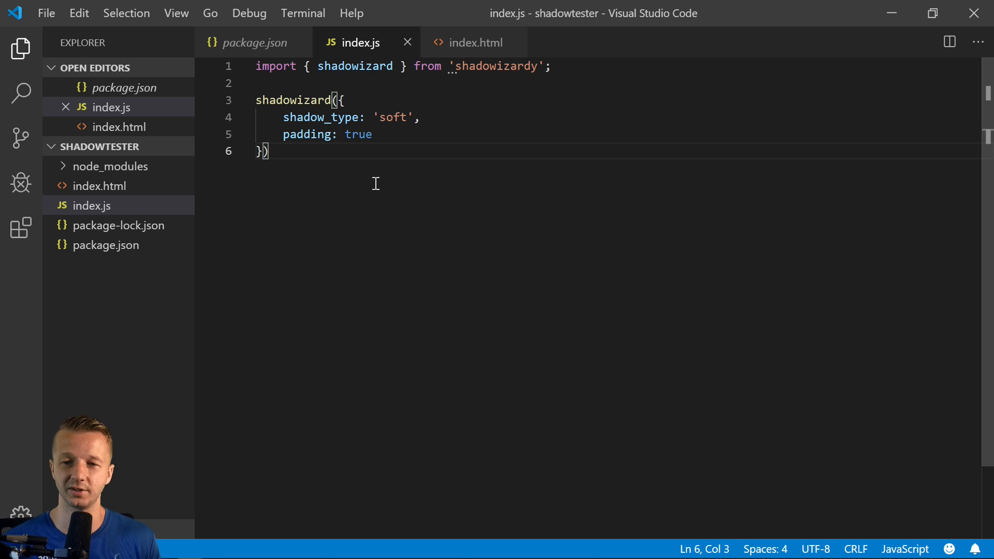
Run 'parcel index.html' in the integrated terminal to build and serve the project.
click(181, 14)
click(210, 305)
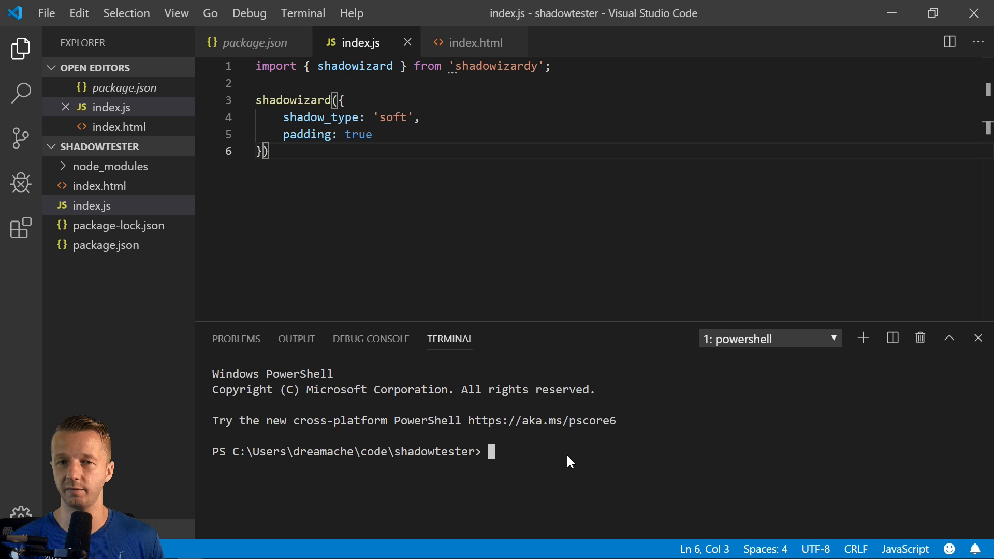
text(npm i parcel -)
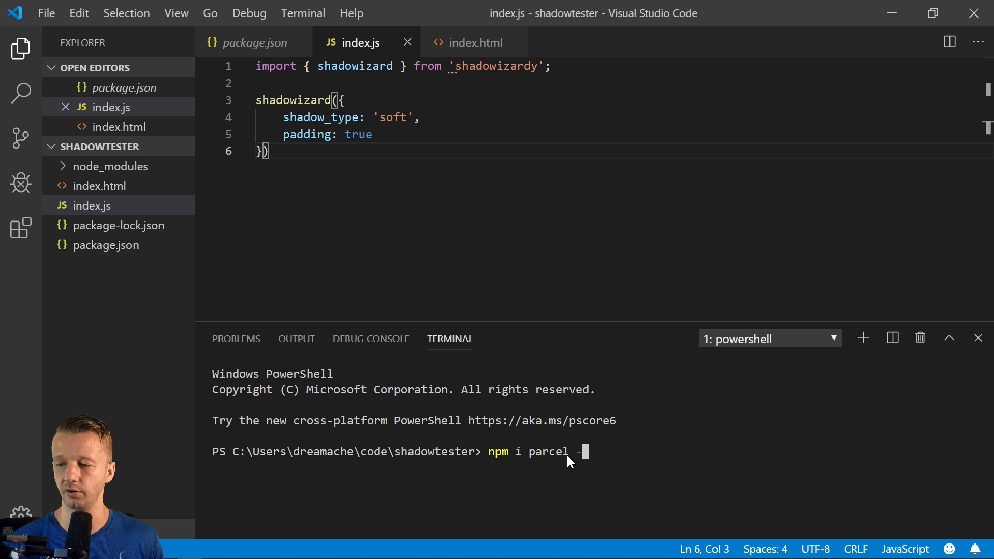
key(BackSpace)
key(BackSpace)
key(BackSpace)
key(BackSpace)
key(BackSpace)
text(parcel index.html)
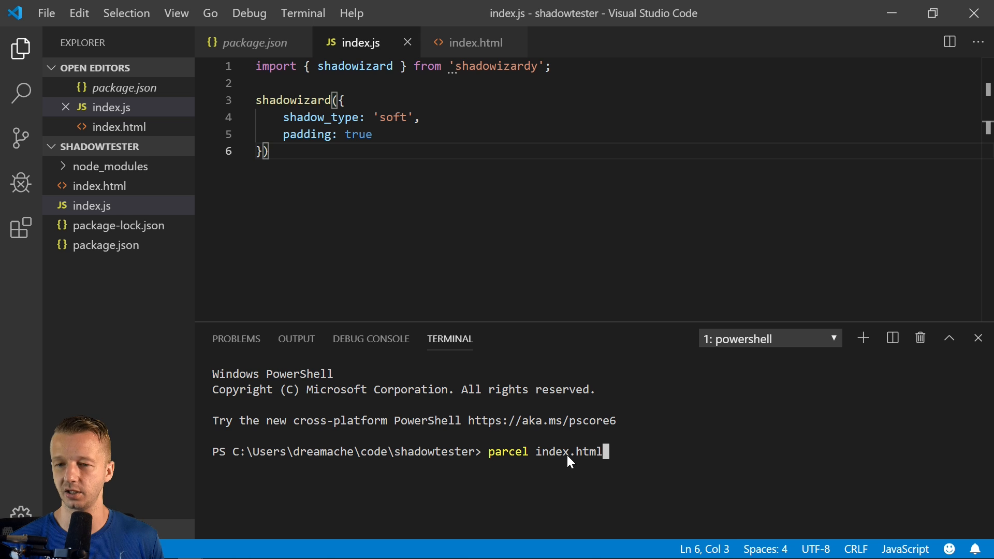
key(Return)
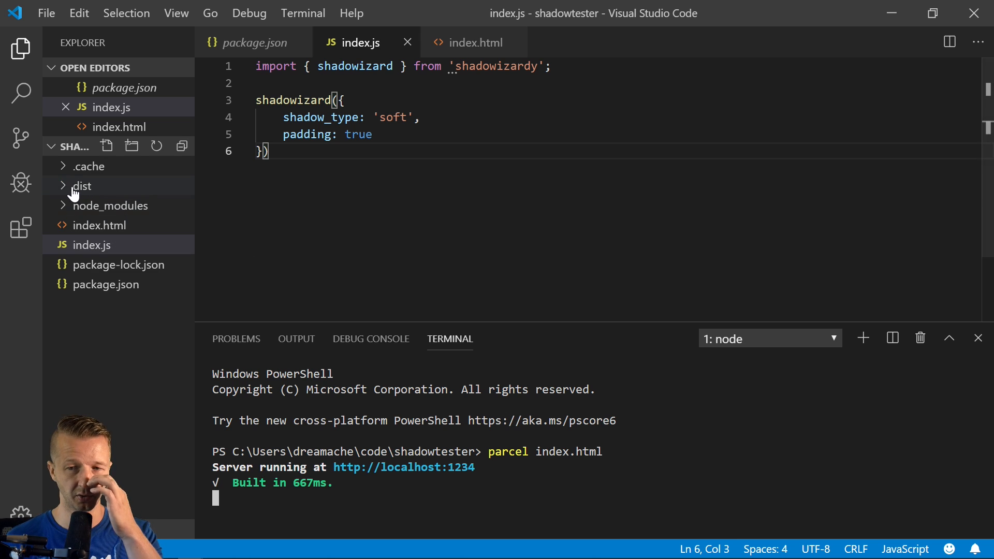
Check the generated dist folder and open localhost:1234 in the browser.
click(62, 188)
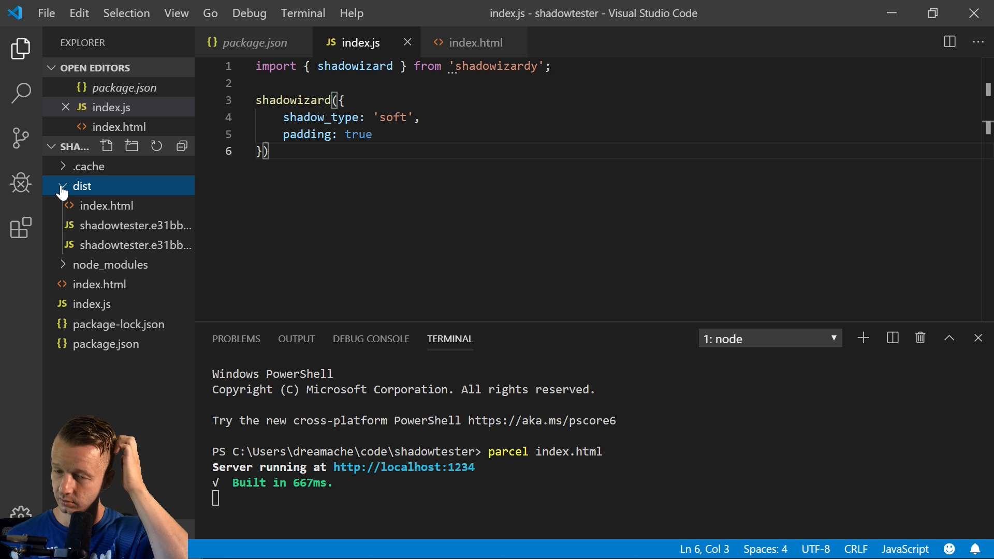
click(62, 188)
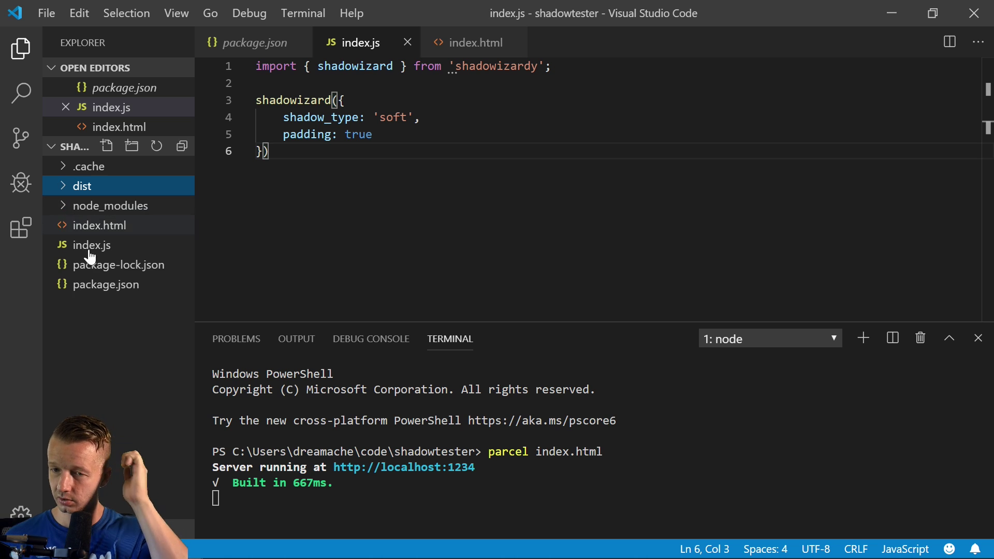
ctrl+click(432, 468)
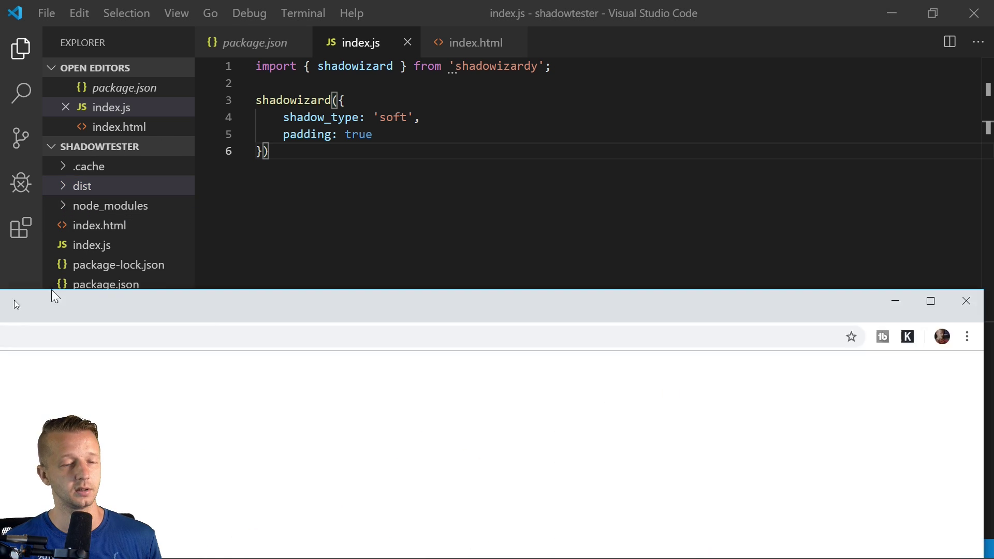
Arrange Chrome and VS Code side by side with the index.js code visible.
drag(335, 304, 330, 79)
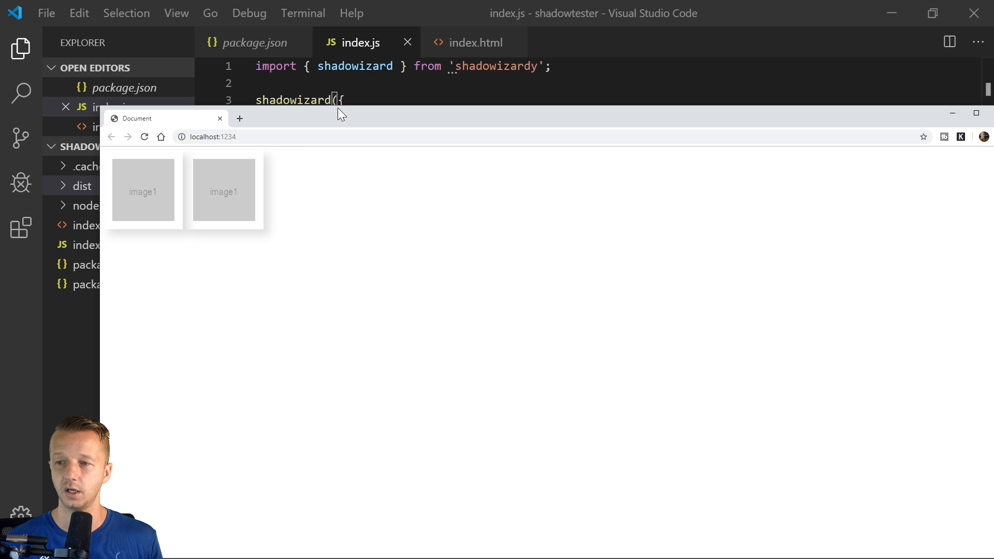
drag(319, 125, 795, 117)
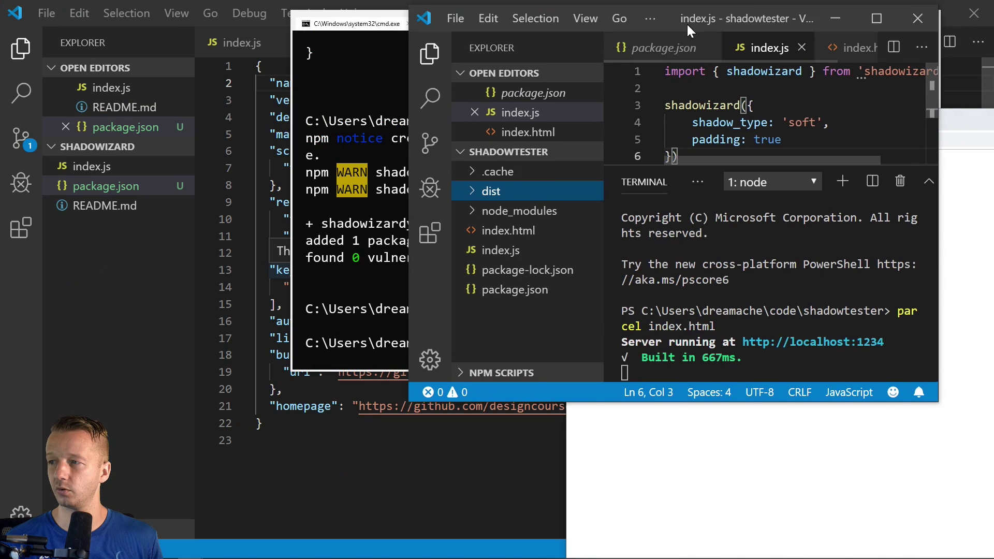
drag(719, 23, 337, 69)
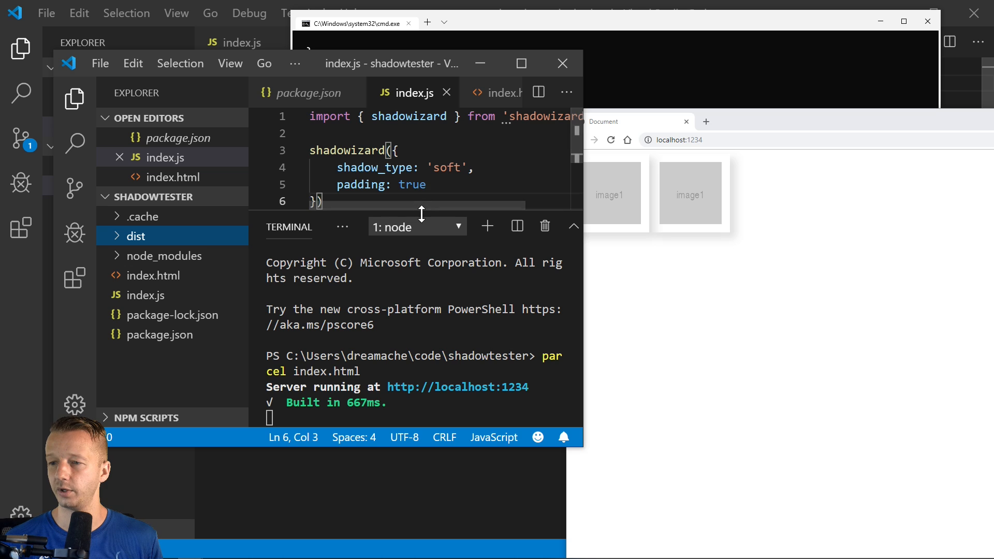
click(573, 229)
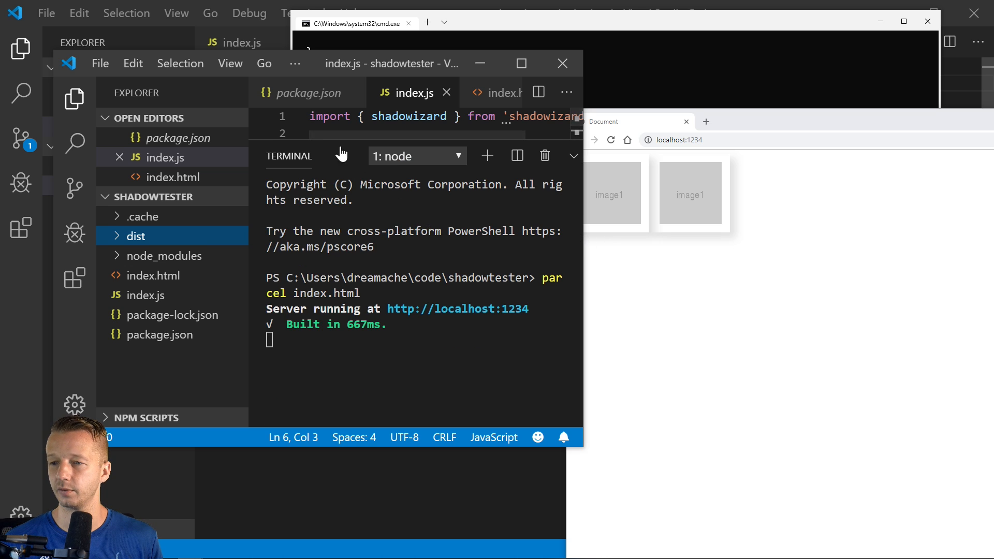
drag(317, 139, 326, 311)
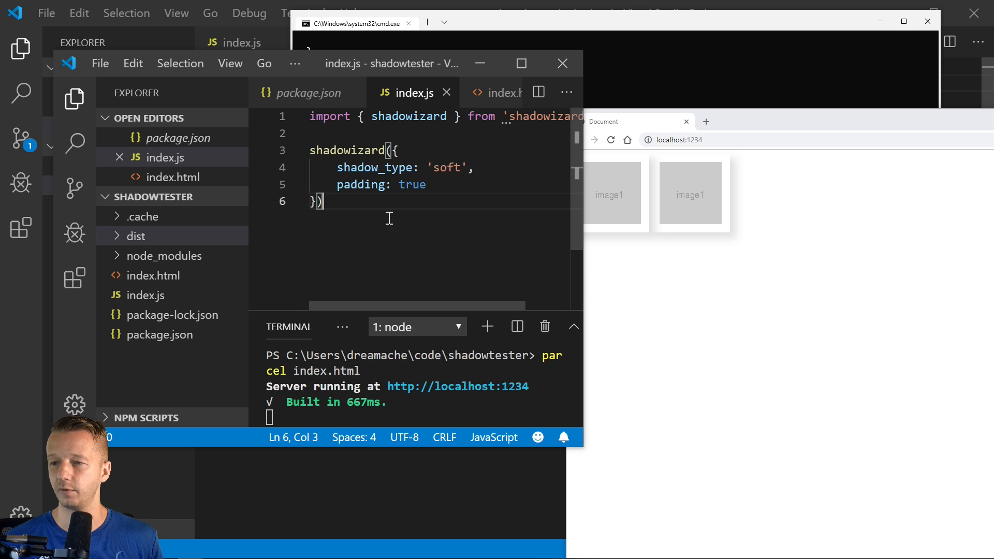
Change shadow_type to 'hard' and save so the page rebuilds with hard shadows.
double_click(449, 168)
text(har)
key(BackSpace)
key(BackSpace)
key(BackSpace)
text(jhard)
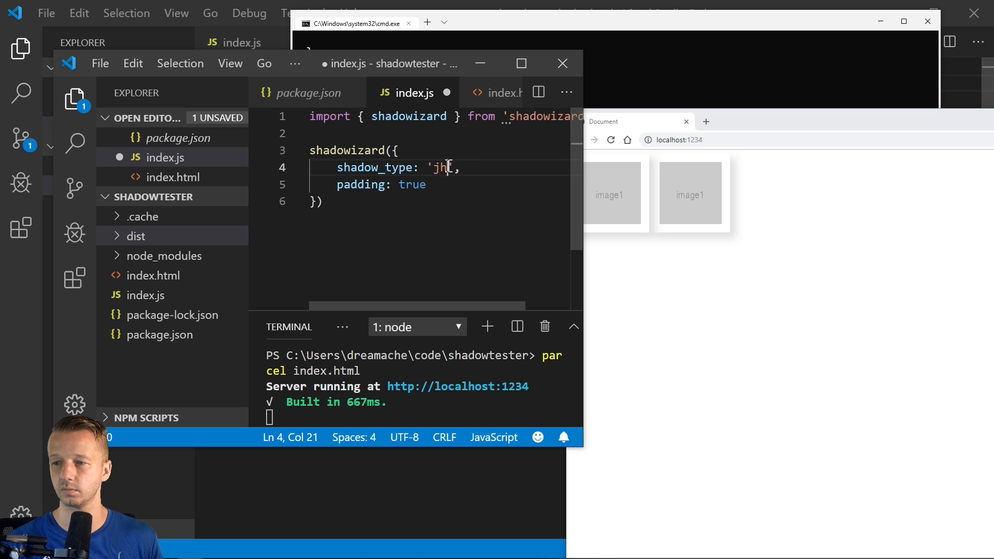
key(BackSpace)
key(BackSpace)
text(har)
key(ctrl+s)
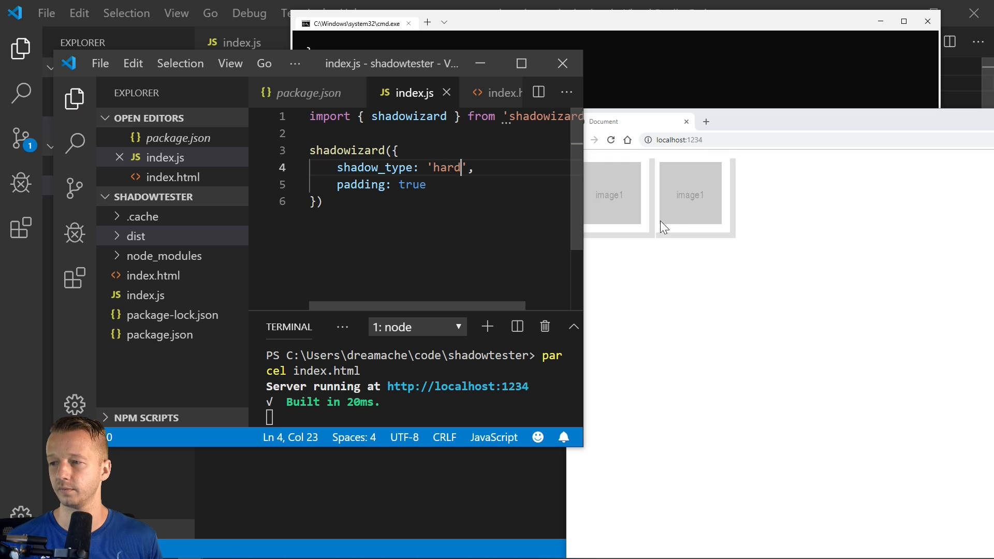
Revert shadow_type to 'soft', set padding to false, save and view the unpadded images.
click(424, 187)
double_click(445, 168)
key(BackSpace)
text(jhard)
key(BackSpace)
key(BackSpace)
key(BackSpace)
text(soft)
double_click(453, 171)
double_click(412, 183)
text(false)
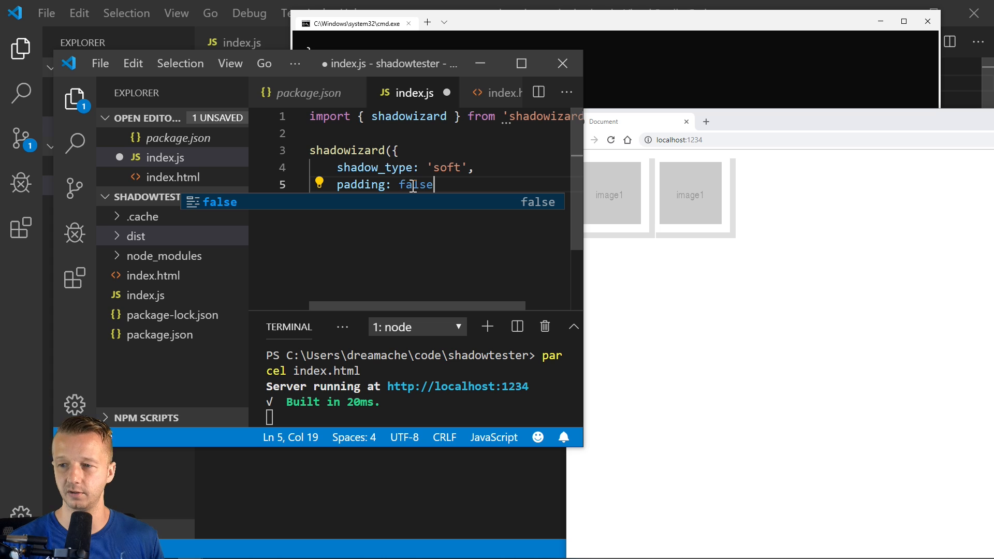
click(426, 170)
key(ctrl+s)
click(688, 255)
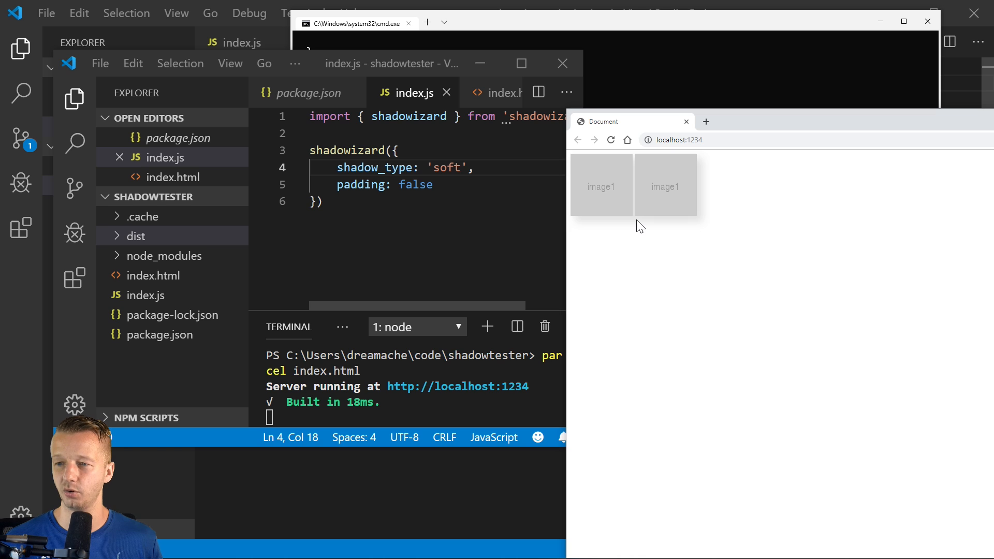
click(427, 185)
click(434, 201)
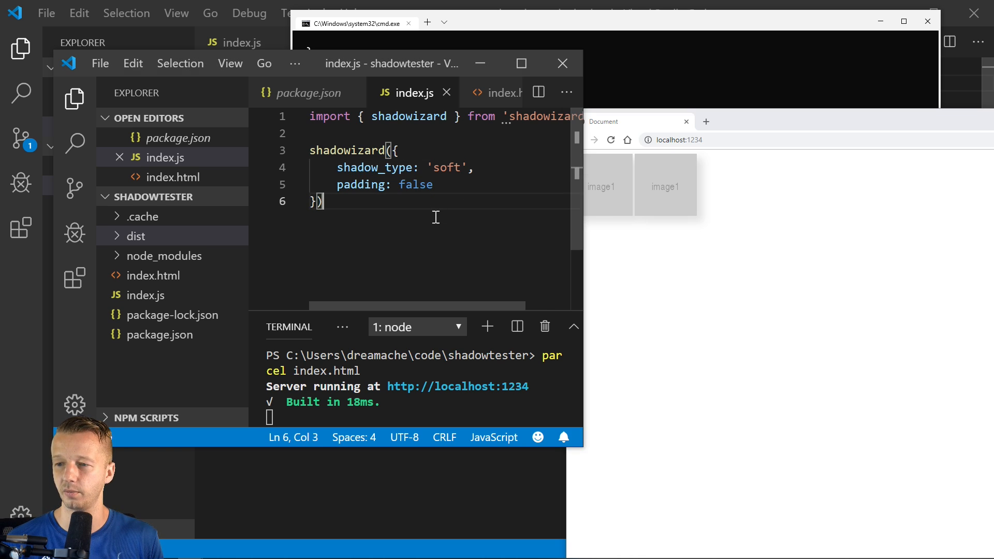